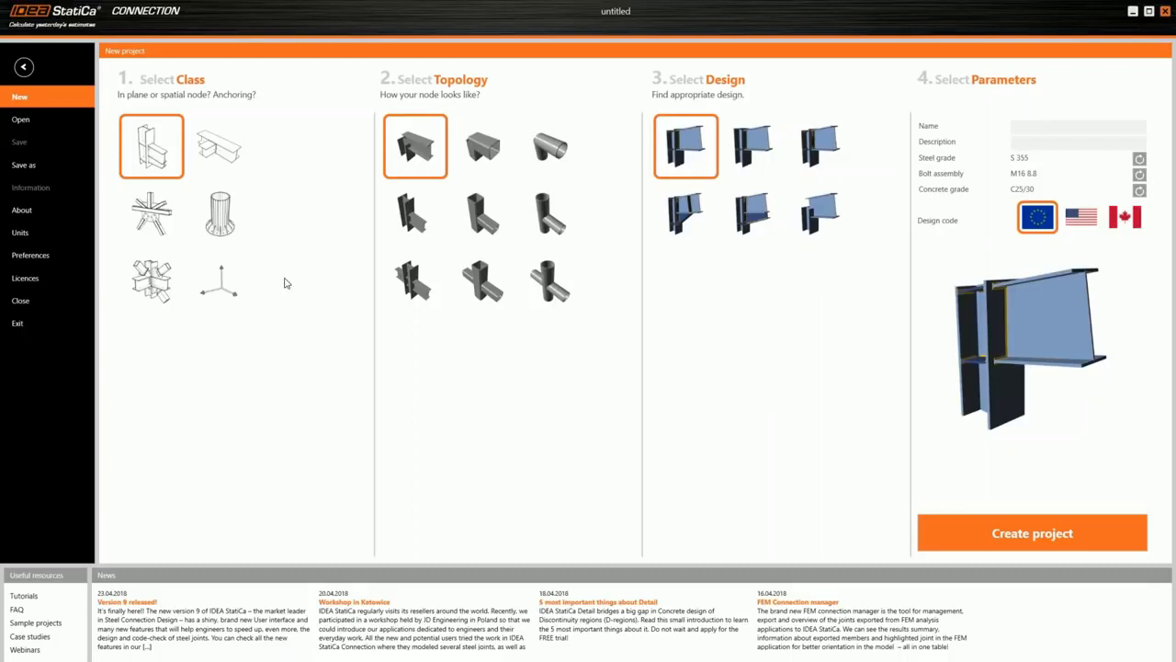
- Preview other joint classes for the new project and return to the in-plane column-and-beam frame class
click(218, 150)
click(152, 211)
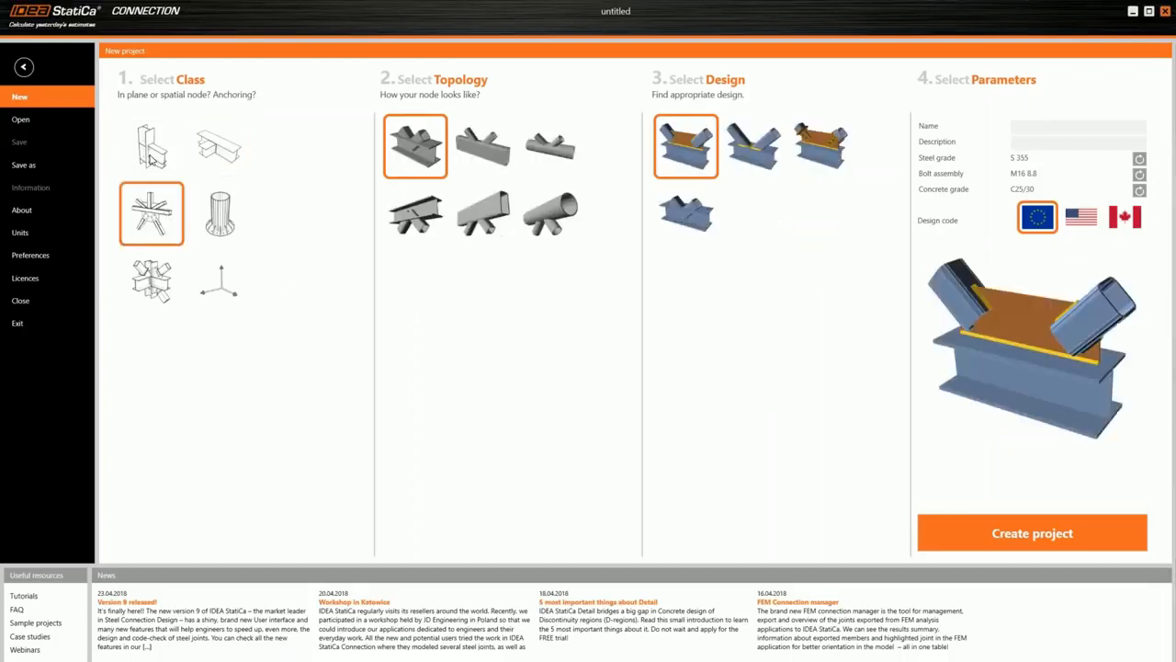
click(154, 159)
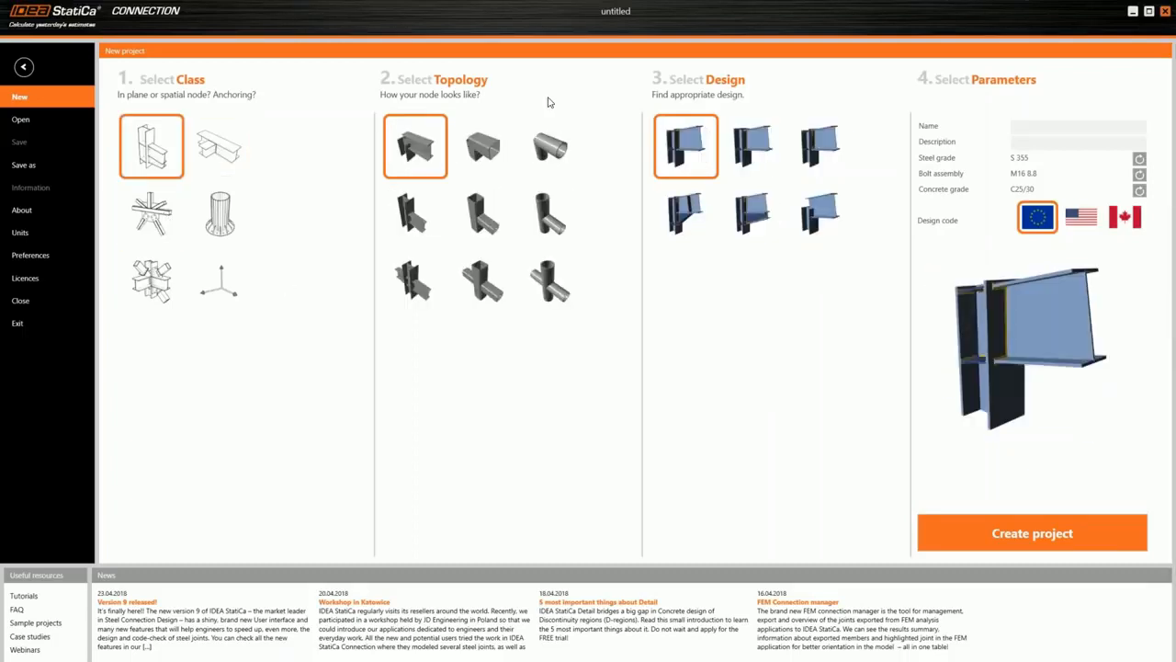
- Preview the hollow-section topologies and a pipe corner design, and select the corner topology with an I-section column and beam
click(472, 150)
click(549, 146)
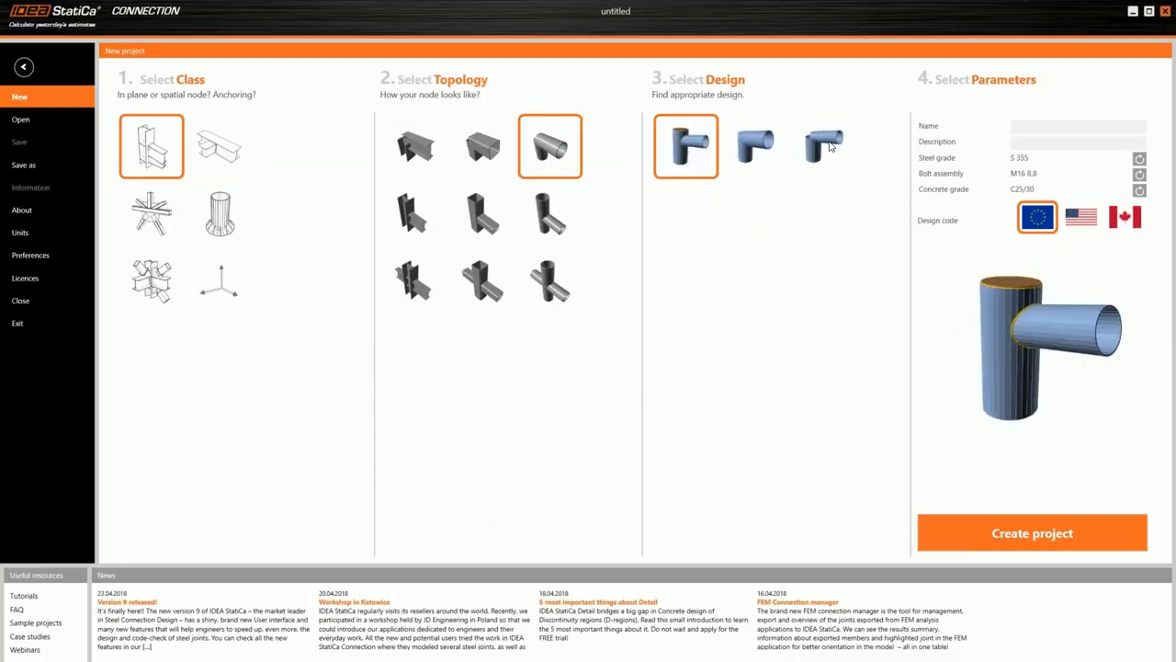
click(753, 146)
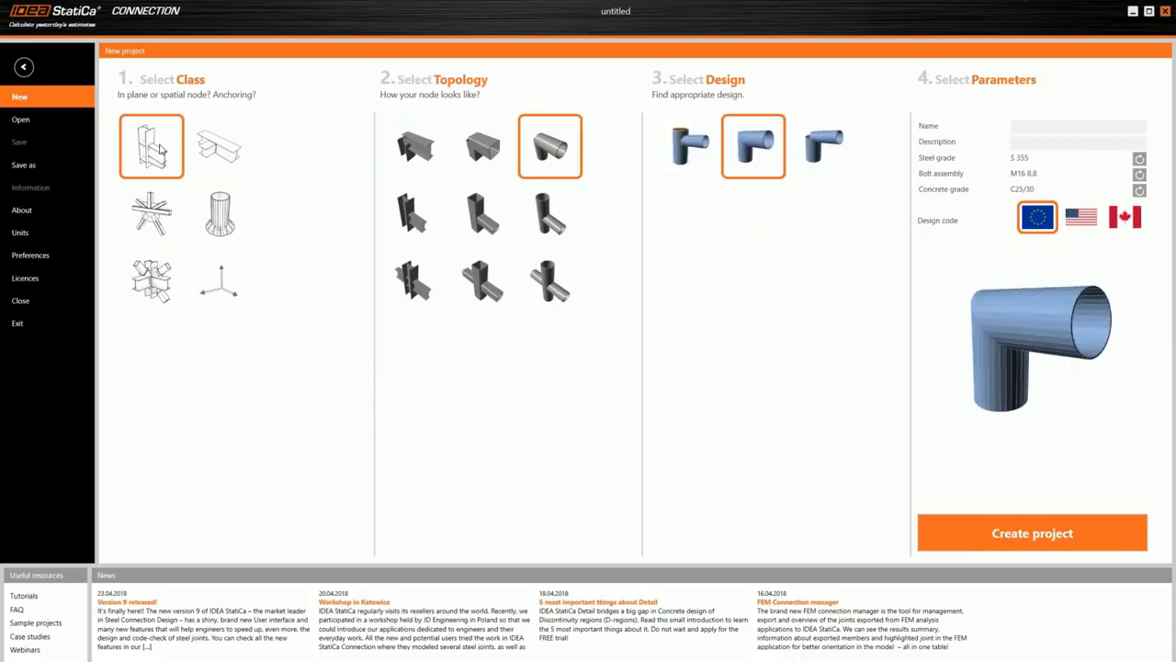
click(417, 134)
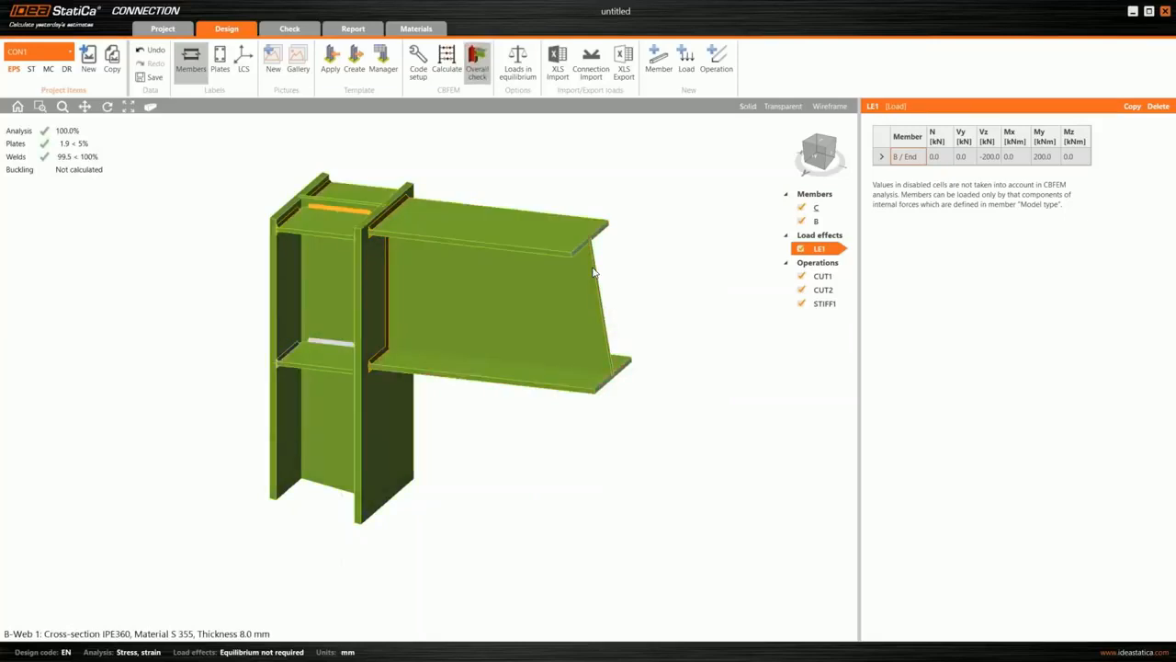
- Display the joint's equivalent stress results with the finite element mesh on the deformed shape
click(593, 276)
click(383, 72)
click(302, 31)
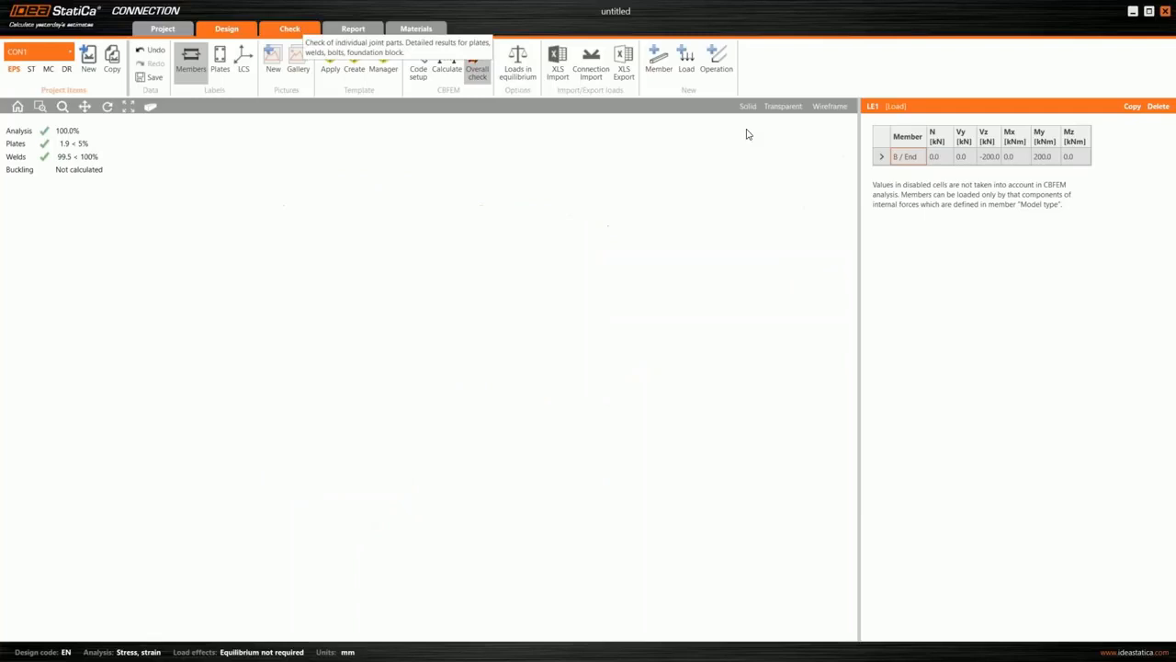
mouse_move(439, 311)
middle_down()
mouse_move(418, 301)
mouse_move(440, 297)
middle_up()
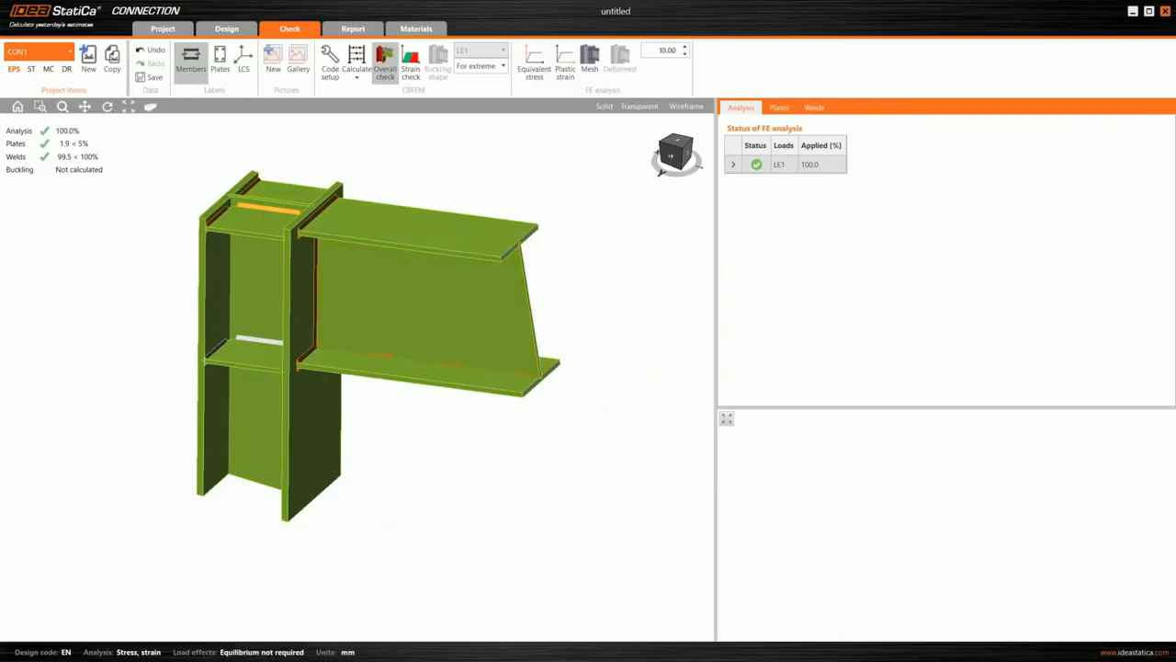
middle_drag(340, 419, 432, 432)
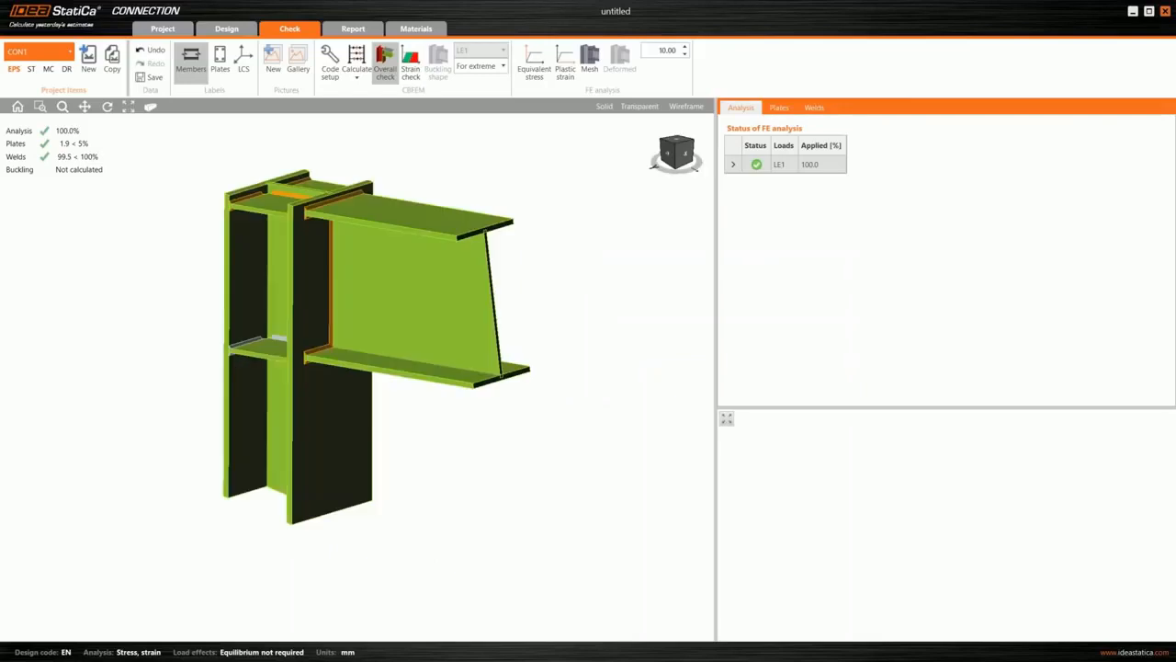
click(534, 66)
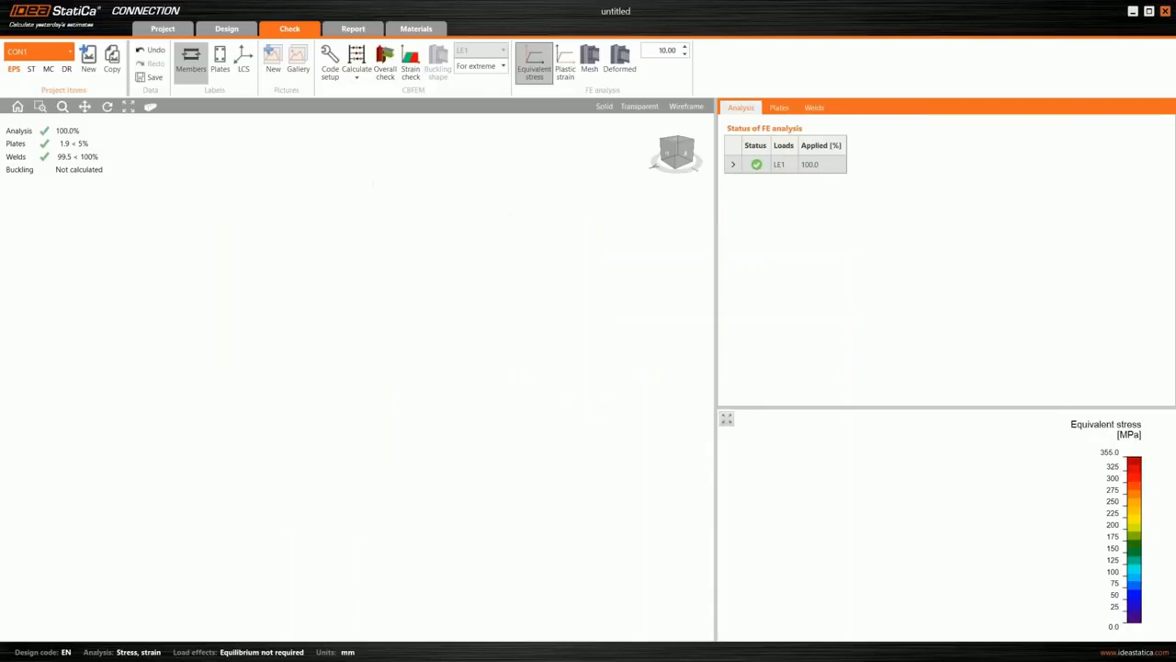
click(591, 62)
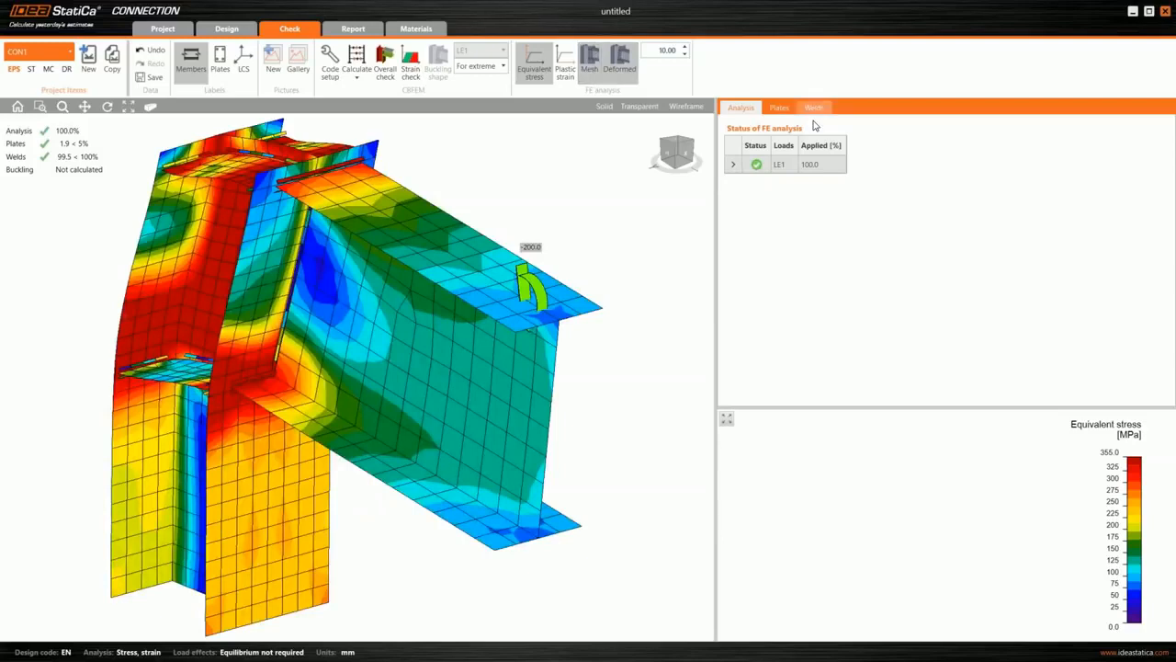
- Examine the weld check table and the detailed formulas for the C-tfl 1 to B-bfl 1 weld
click(814, 109)
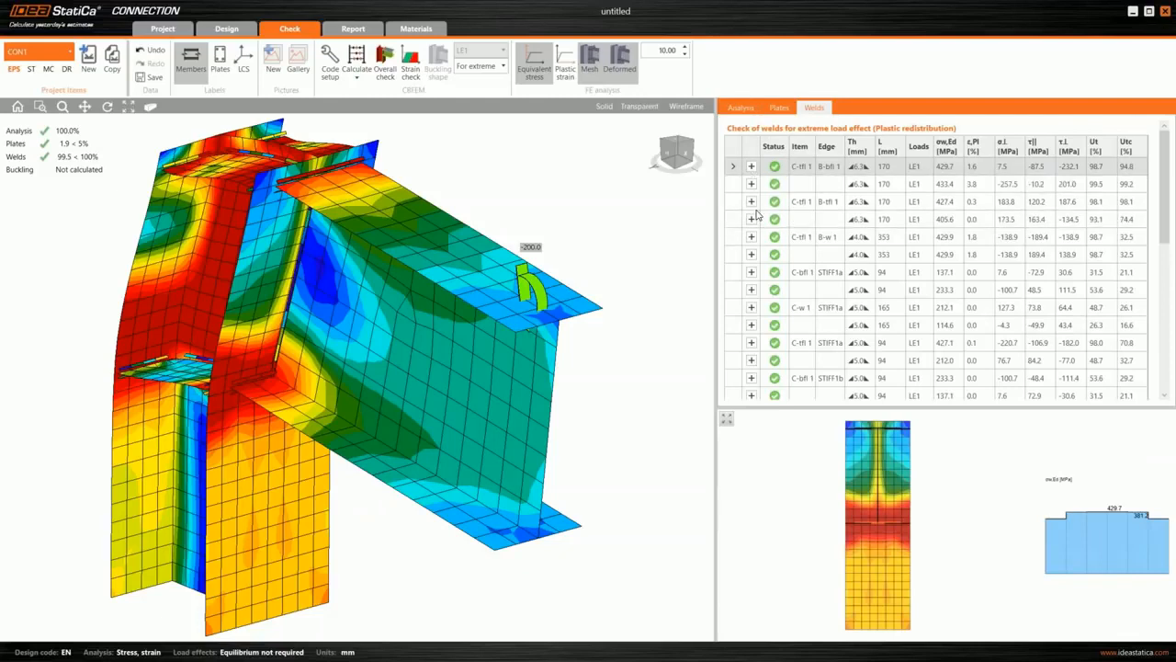
click(751, 167)
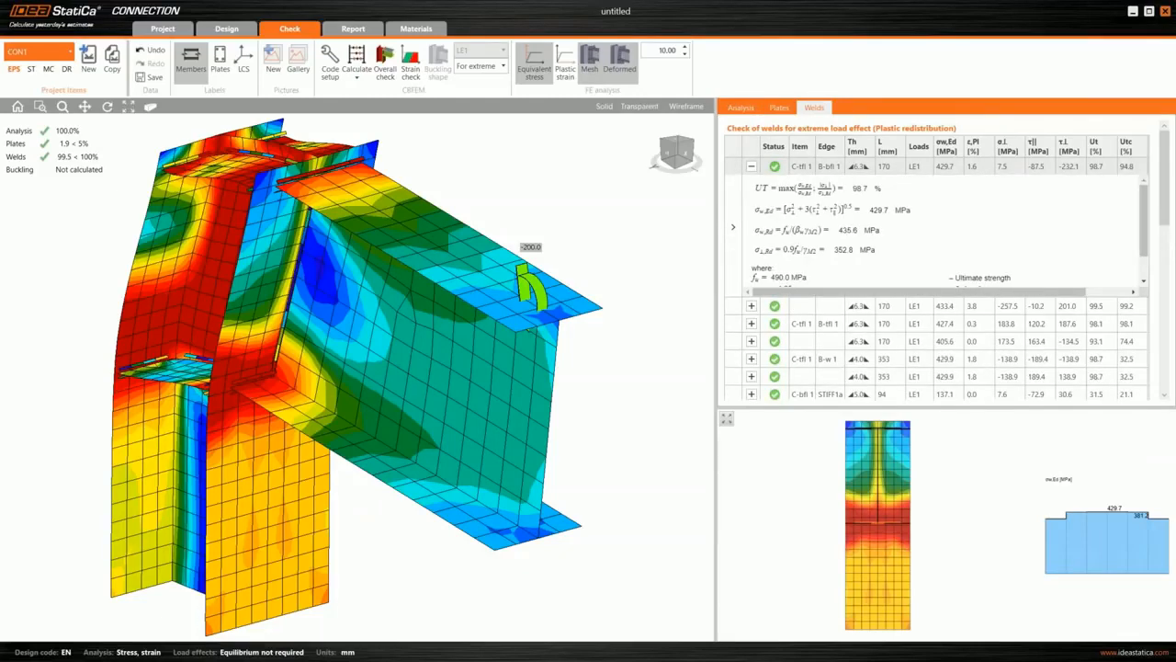
scroll(807, 204, down, 1)
scroll(828, 241, up, 1)
click(752, 169)
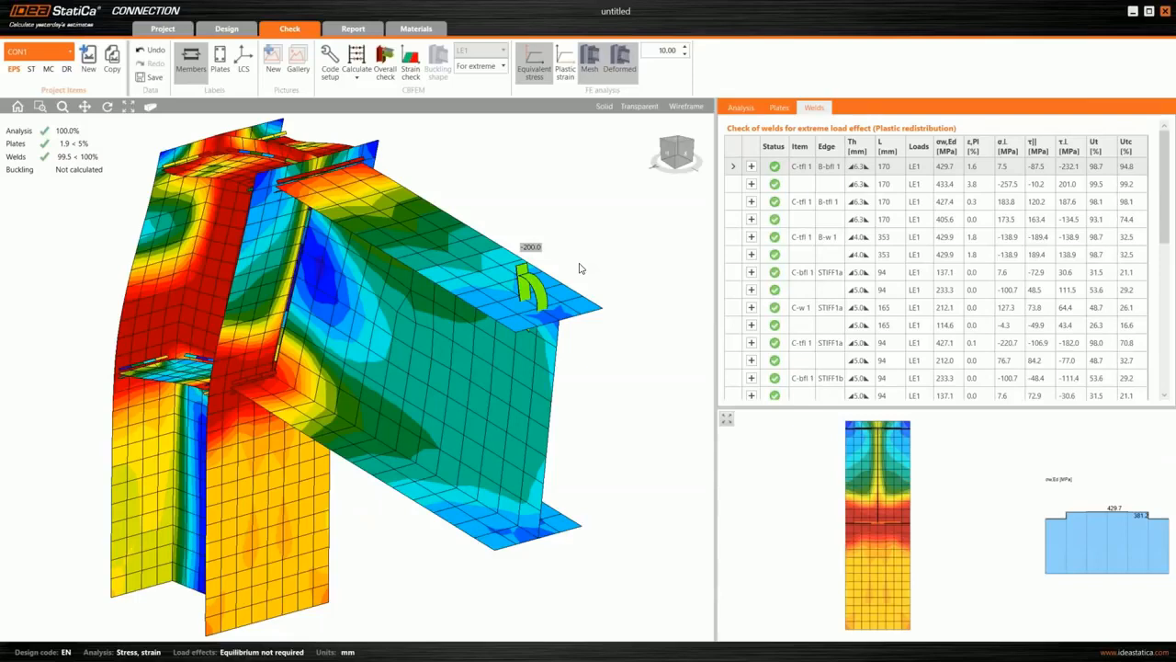
- Set the bending moment My at the end of beam B to 250 kNm in load effect LE1
click(227, 29)
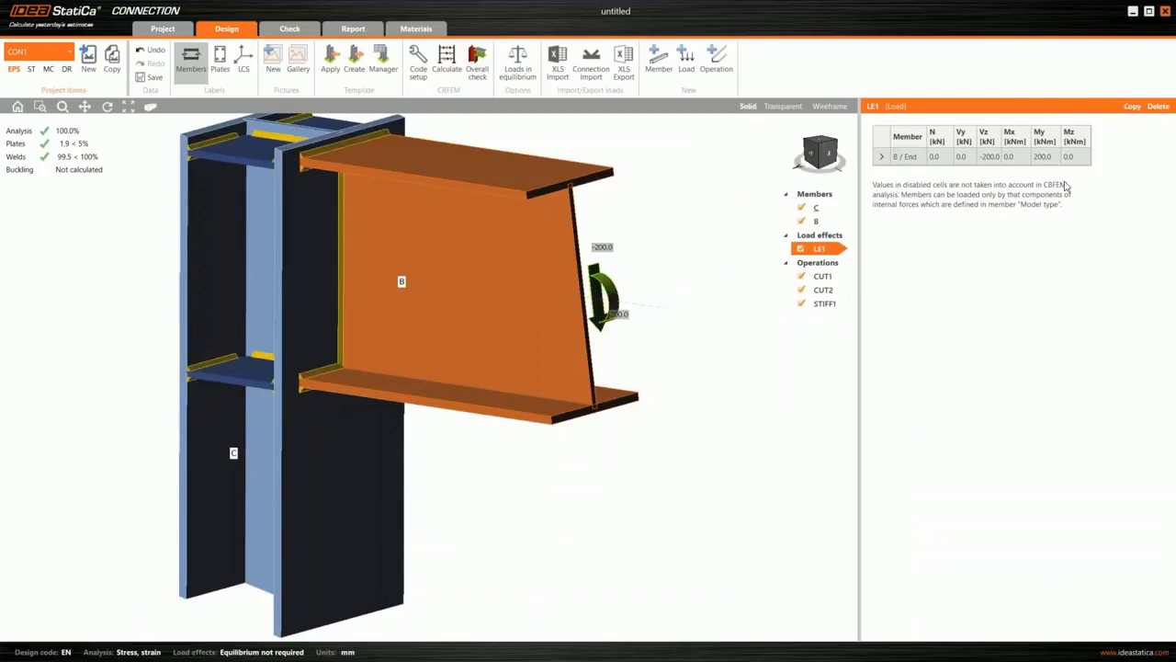
click(1045, 157)
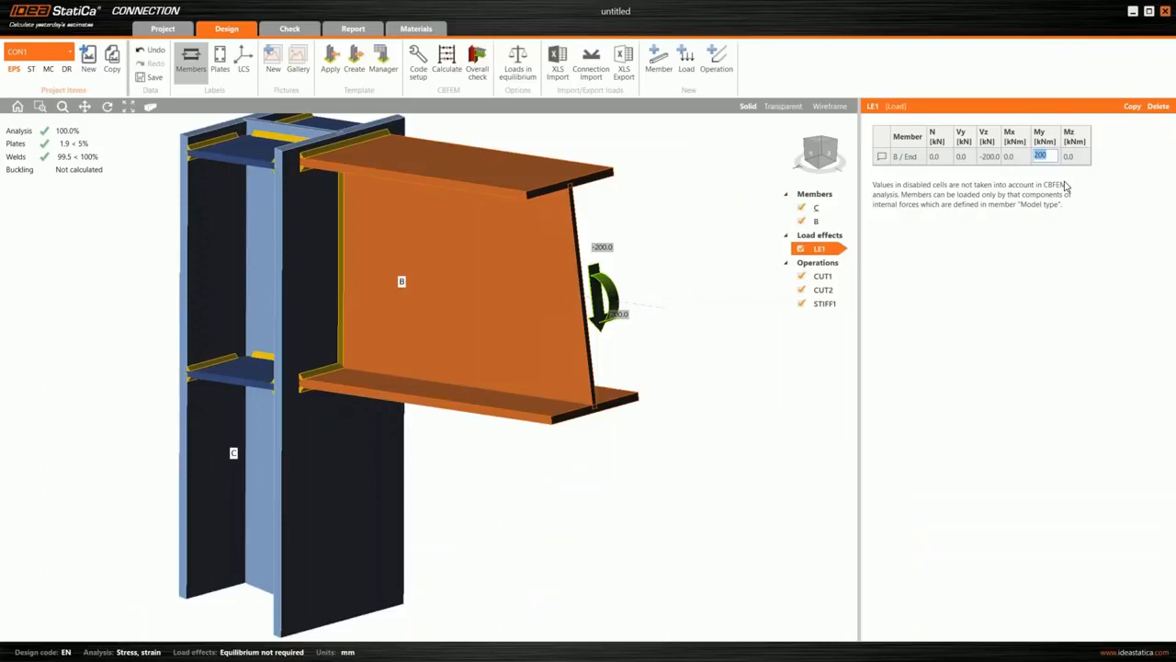
text(250)
key(Tab)
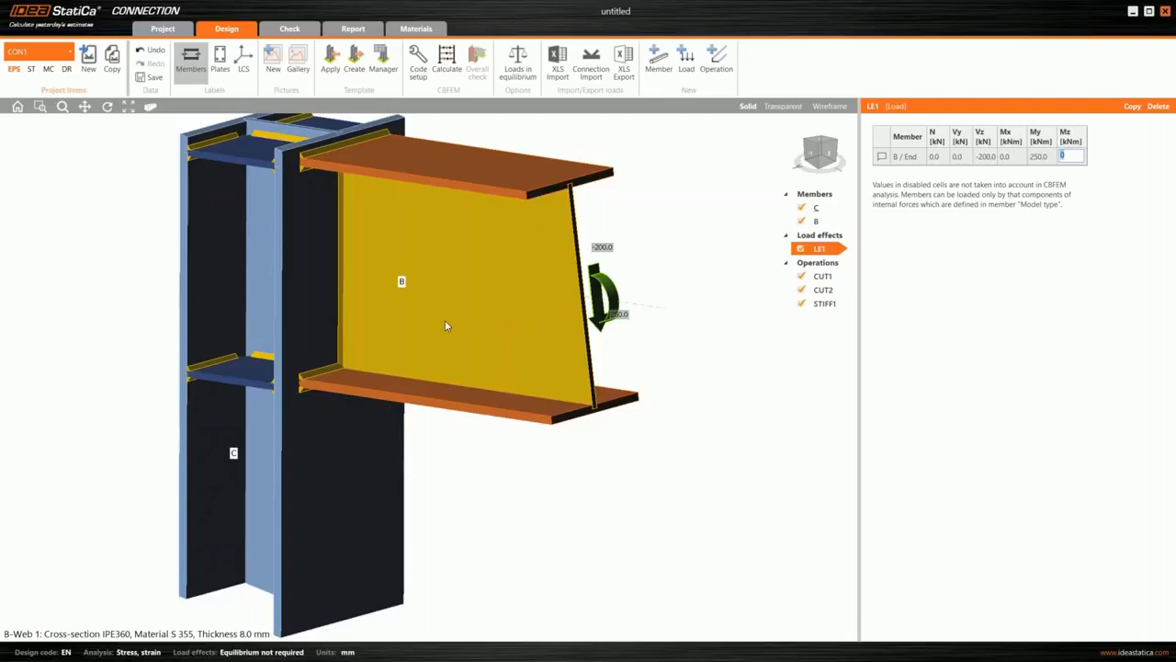
- Clean beam B and column C of all their existing manufacturing operations
scroll(445, 325, down, 2)
right_drag(464, 416, 393, 296)
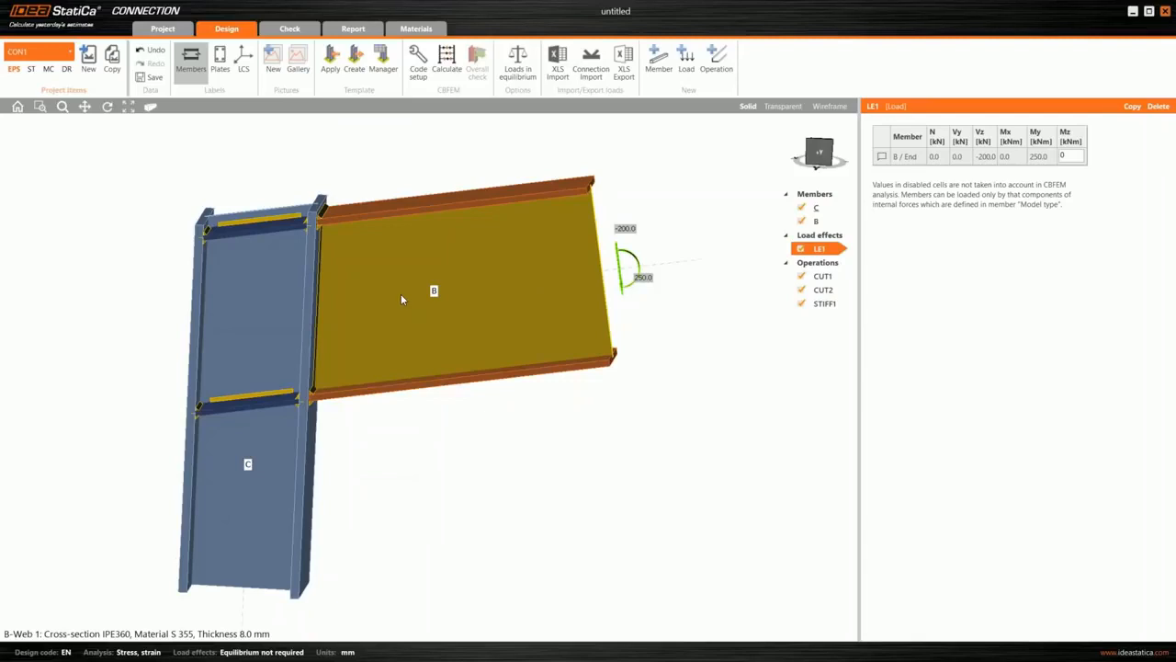
right_click(400, 299)
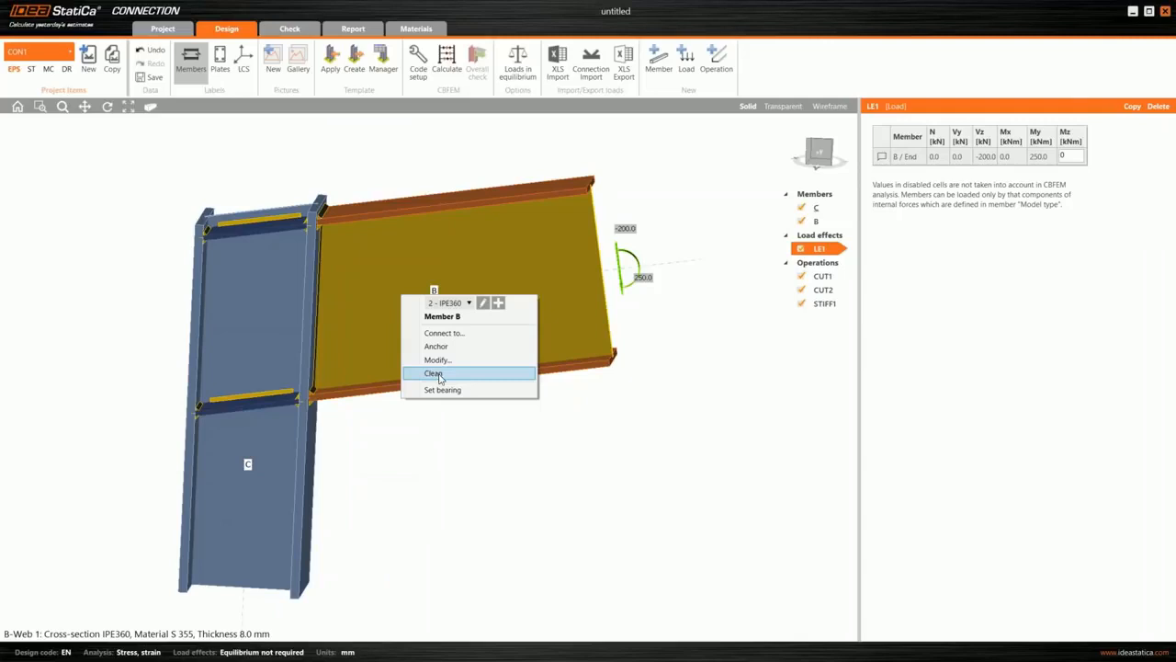
click(440, 375)
right_click(264, 439)
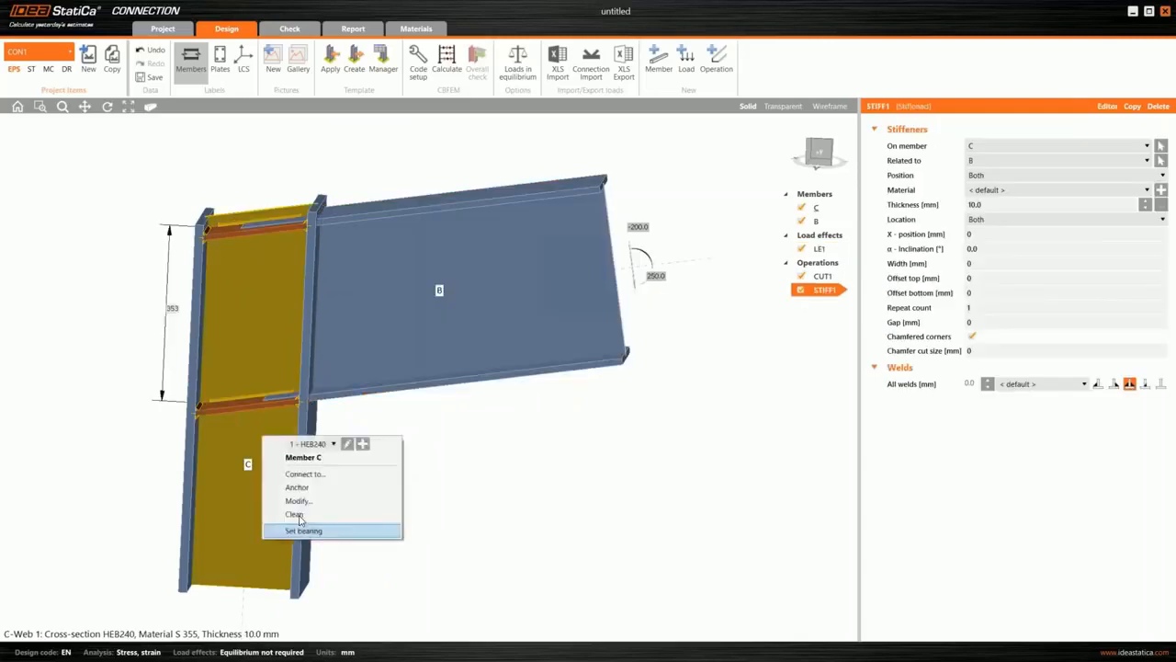
click(296, 514)
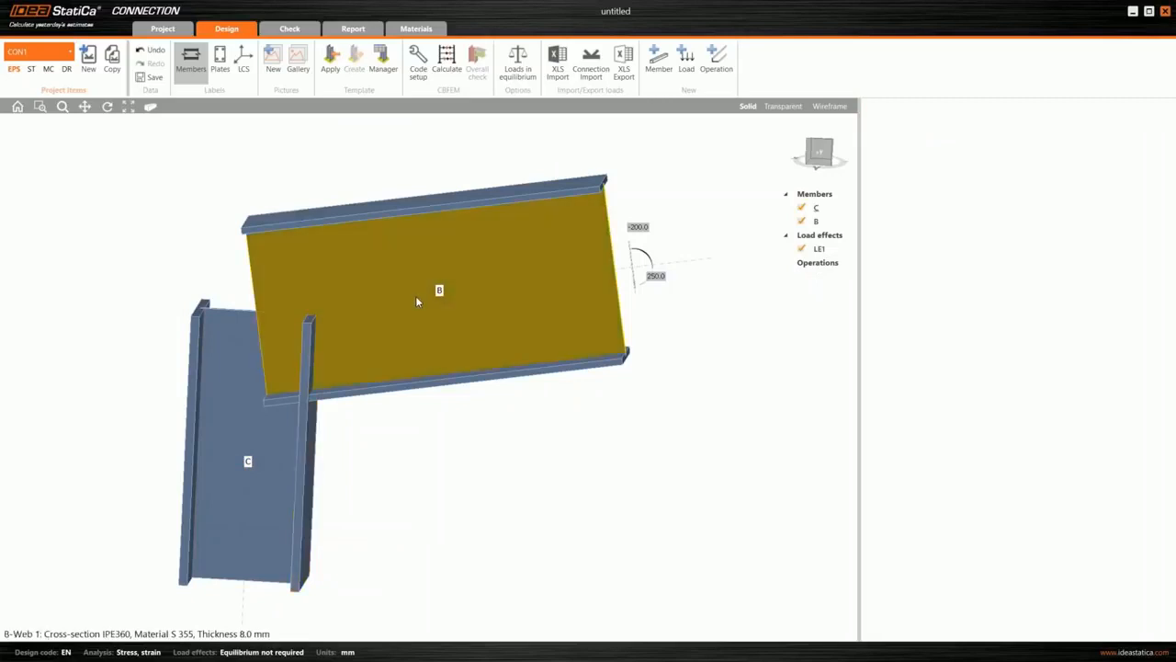
- Connect beam B to column C using the proposed bolted end-plate design with a haunch below the beam and column stiffeners
right_click(417, 302)
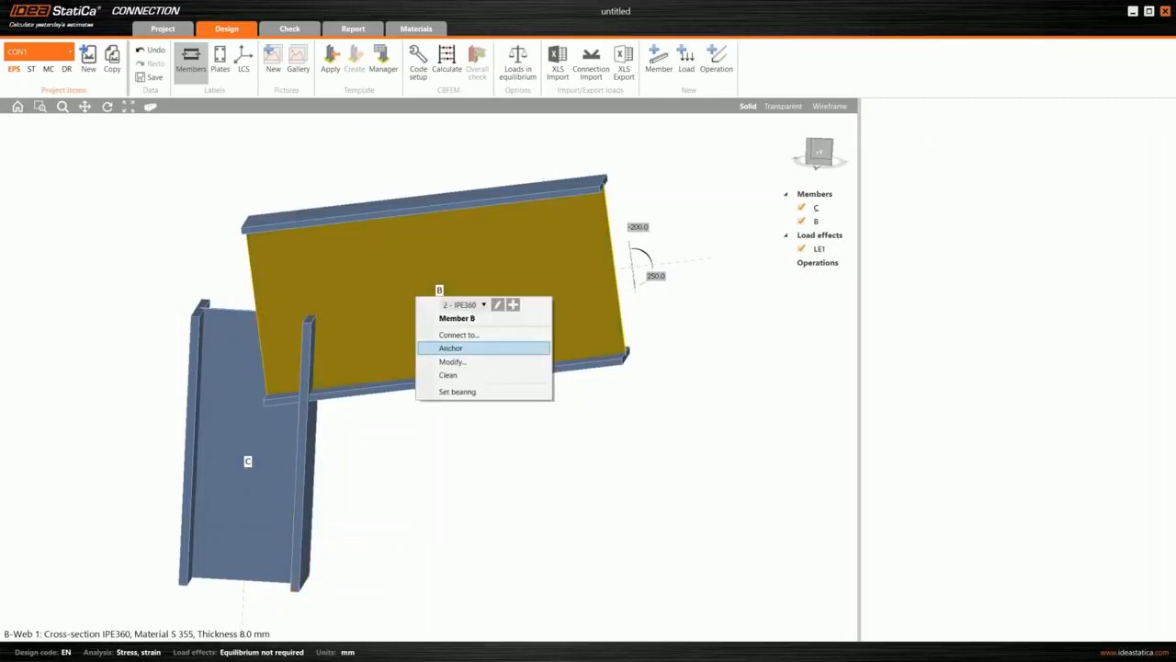
click(450, 347)
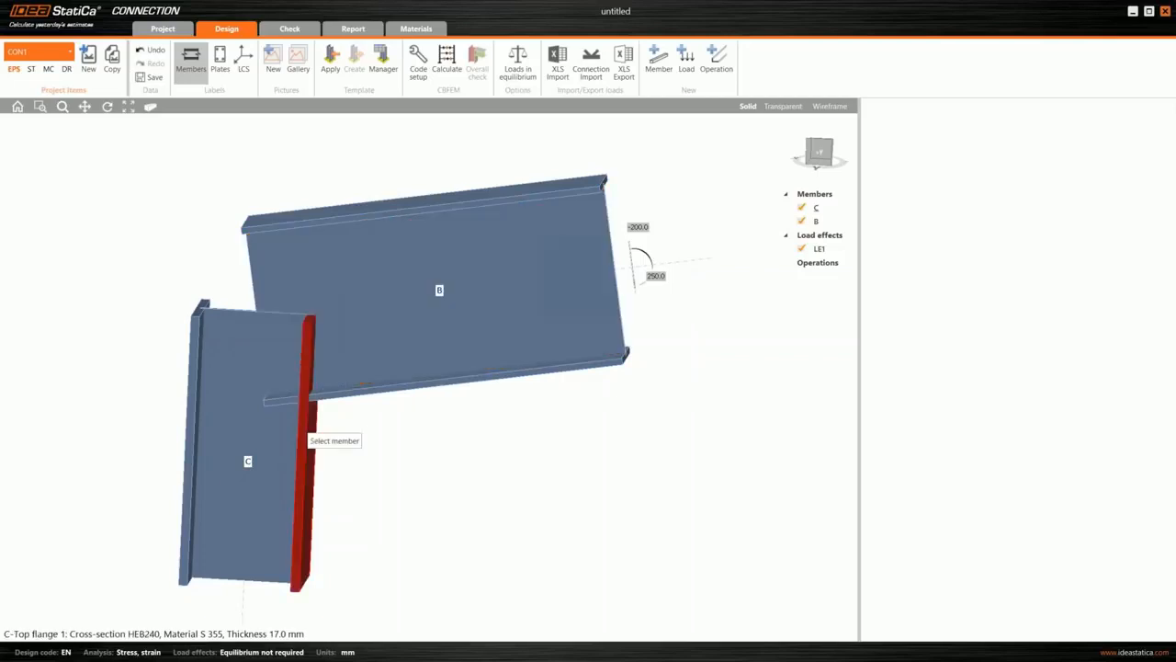
click(306, 432)
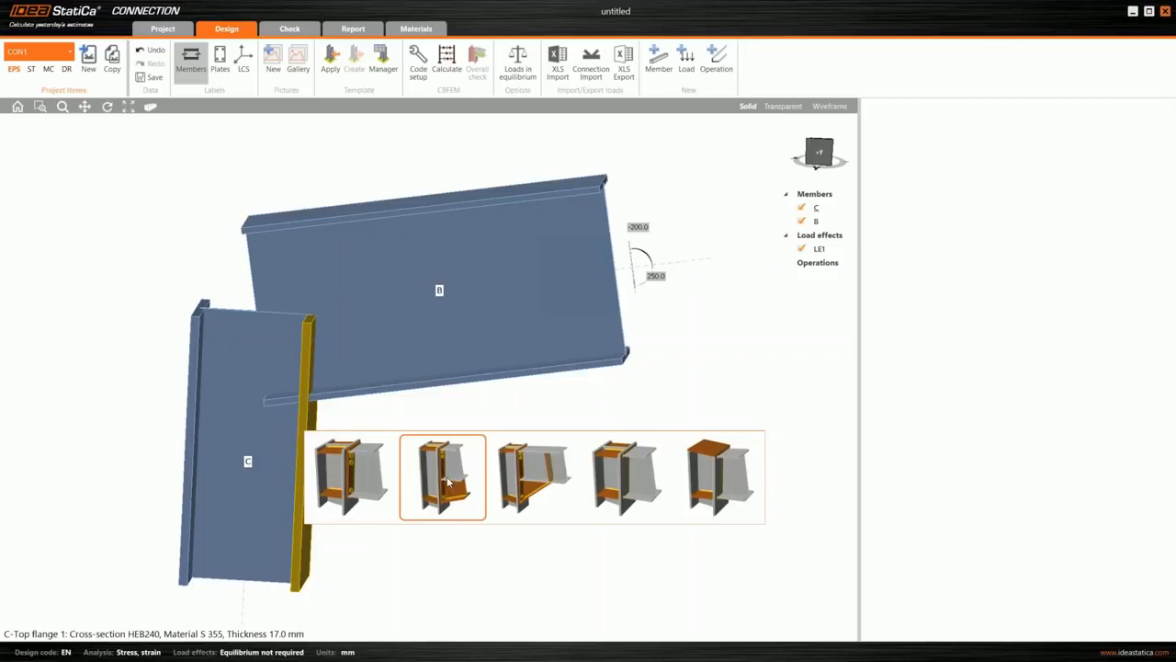
click(448, 481)
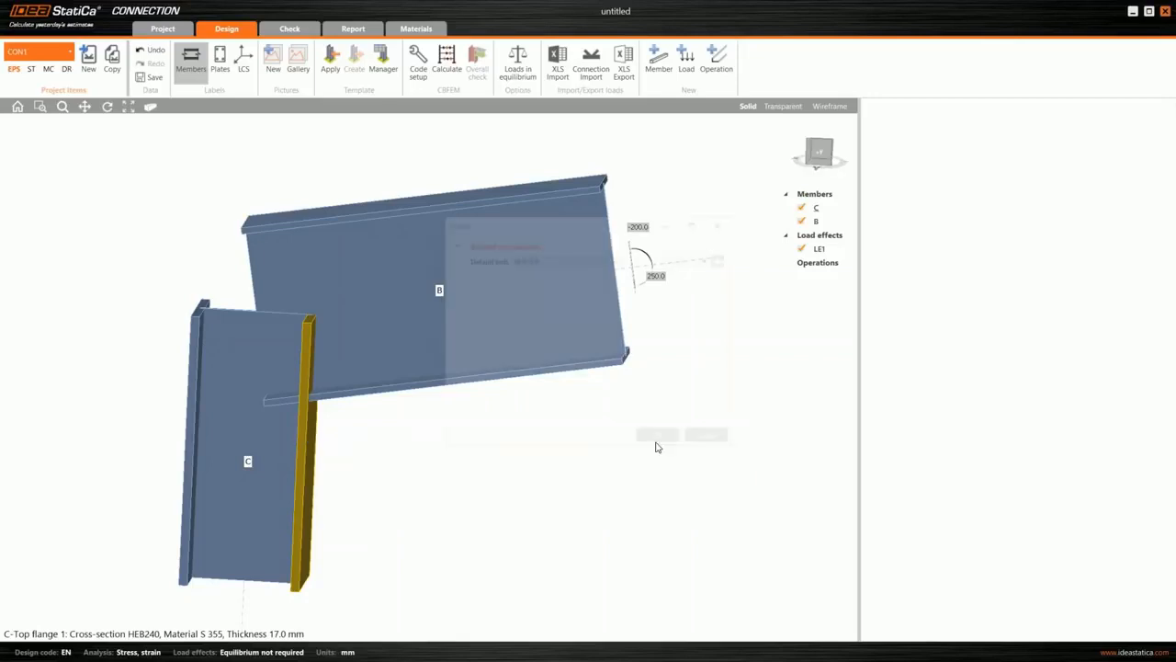
key(Return)
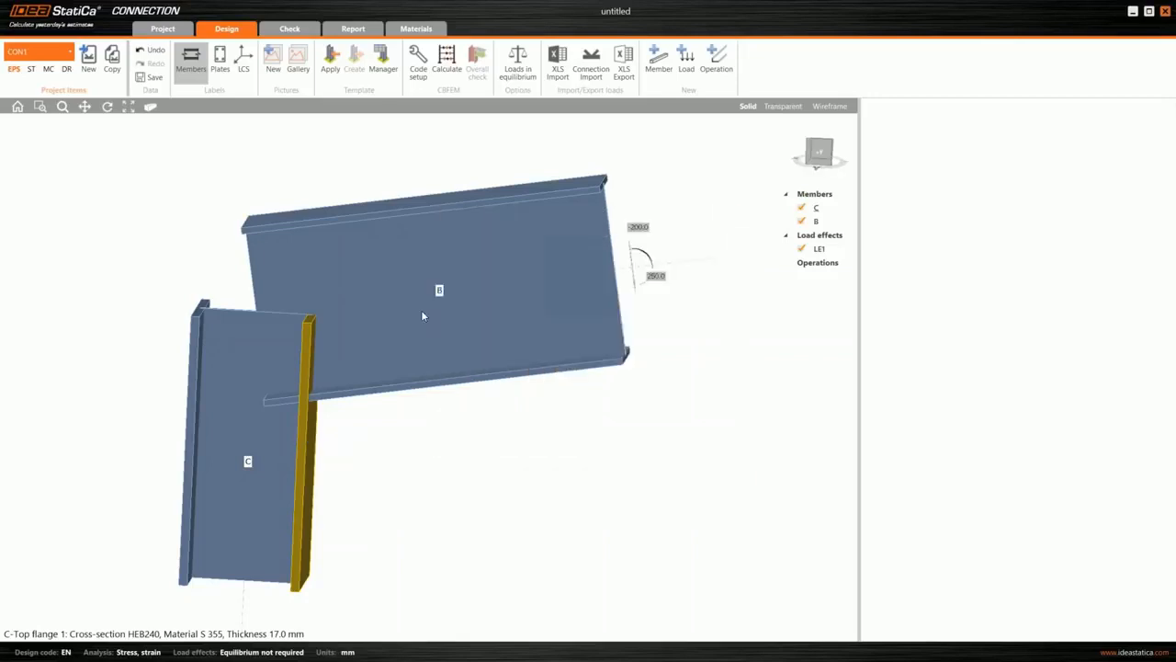
right_drag(515, 304, 407, 360)
middle_drag(406, 360, 478, 295)
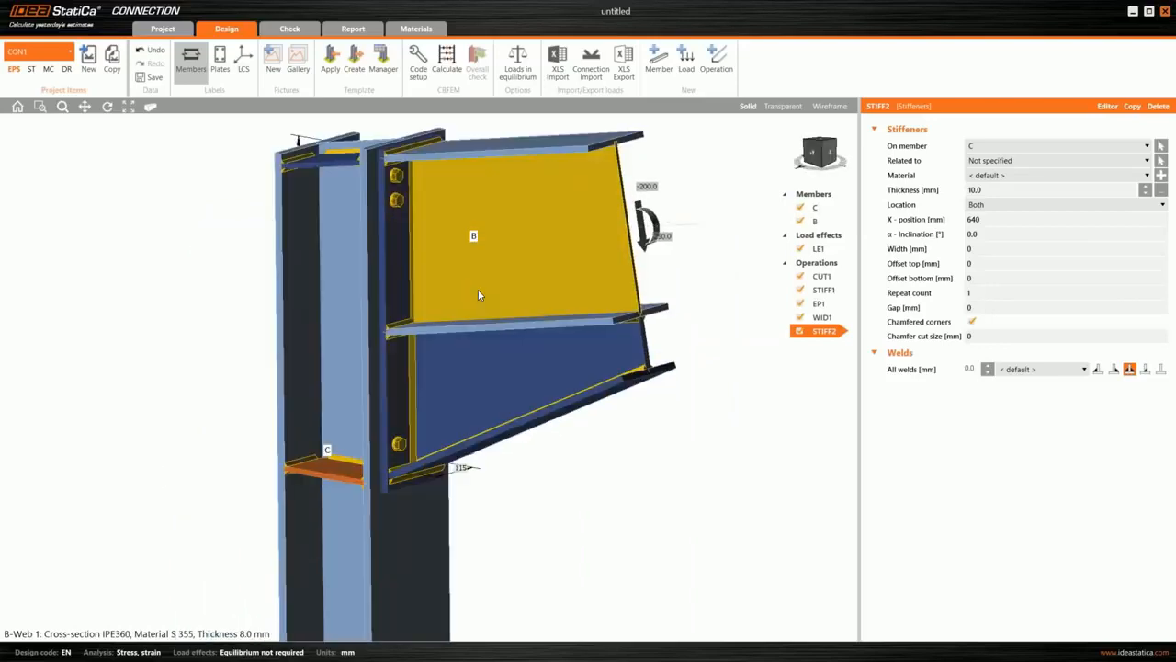
- Calculate the haunched connection and examine its bolt check
scroll(478, 295, down, 2)
click(446, 59)
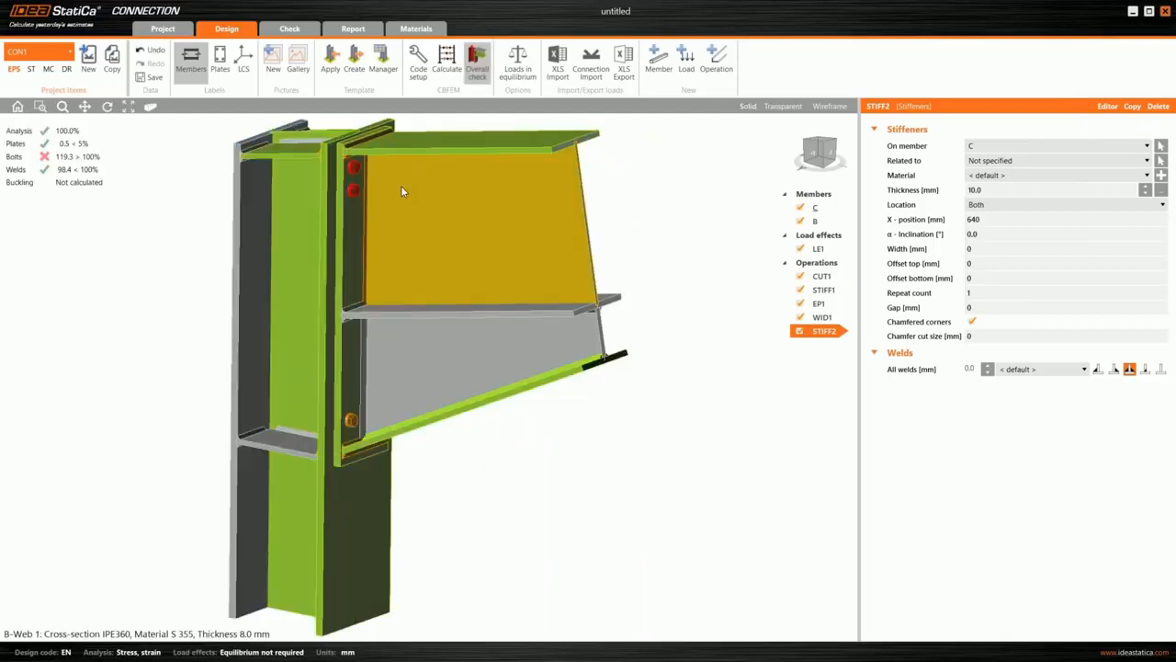
scroll(401, 190, up, 1)
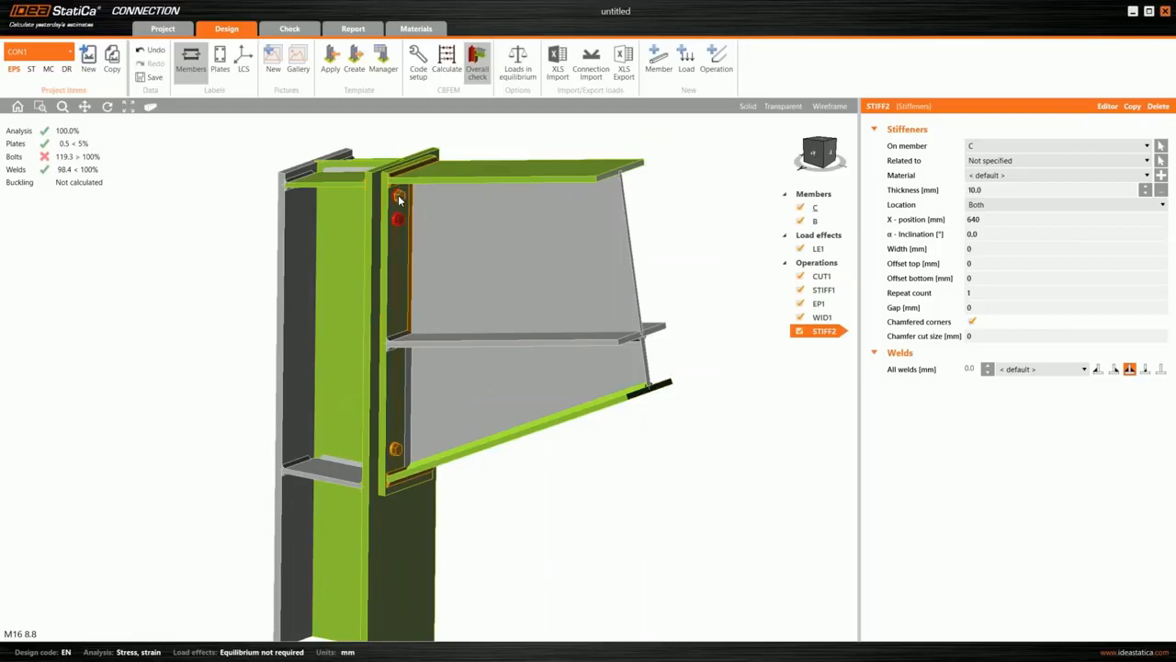
click(65, 163)
- Change the end-plate bolt assembly to M20 10.9 and recalculate the connection
right_click(416, 205)
click(475, 216)
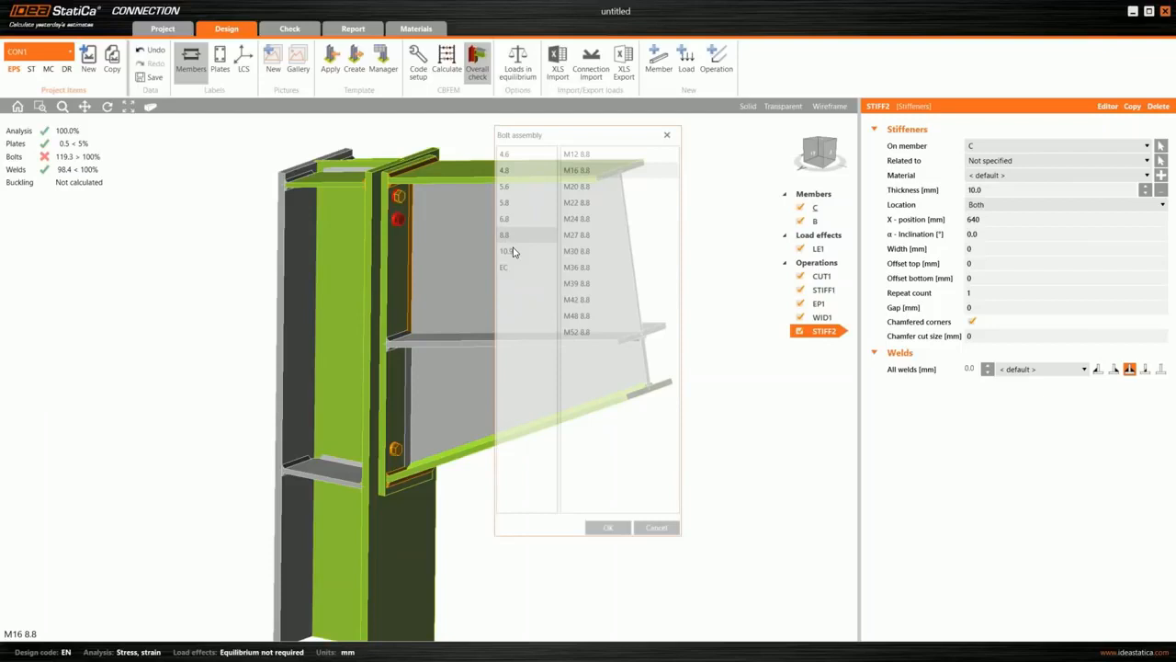
click(516, 252)
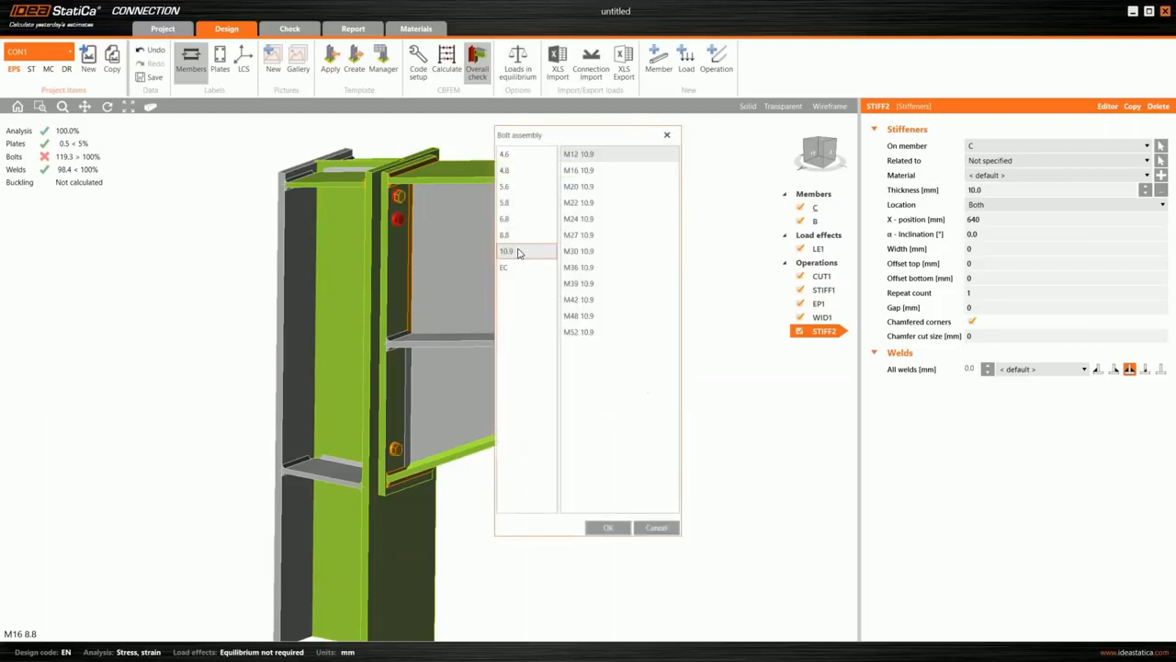
click(588, 186)
click(584, 219)
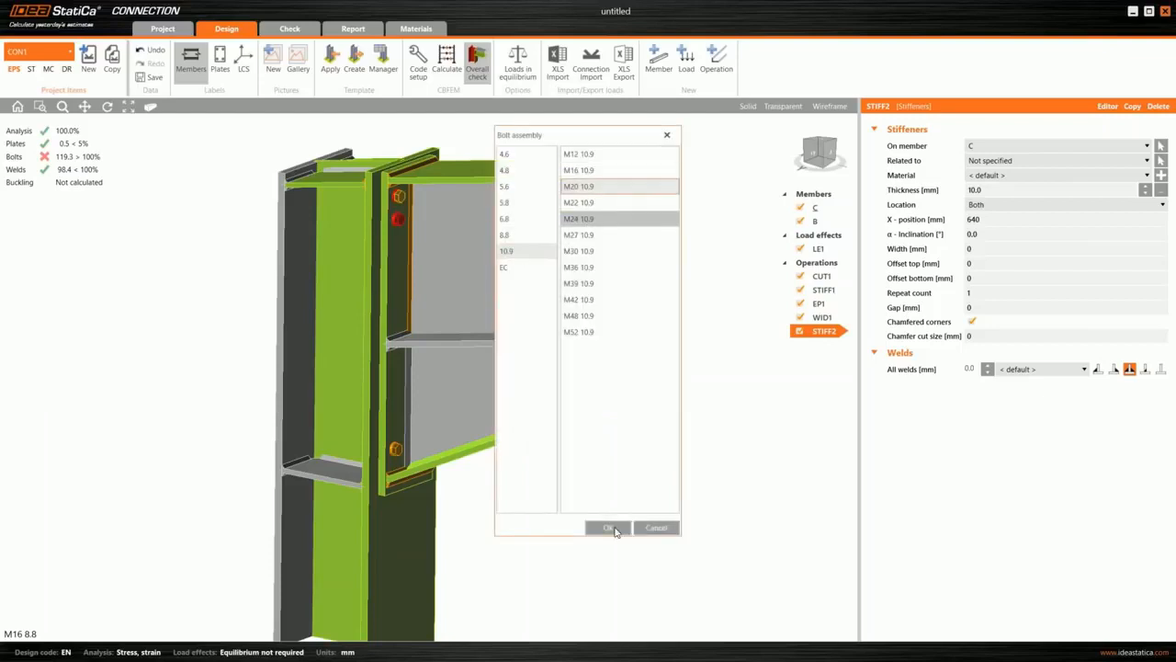
click(614, 528)
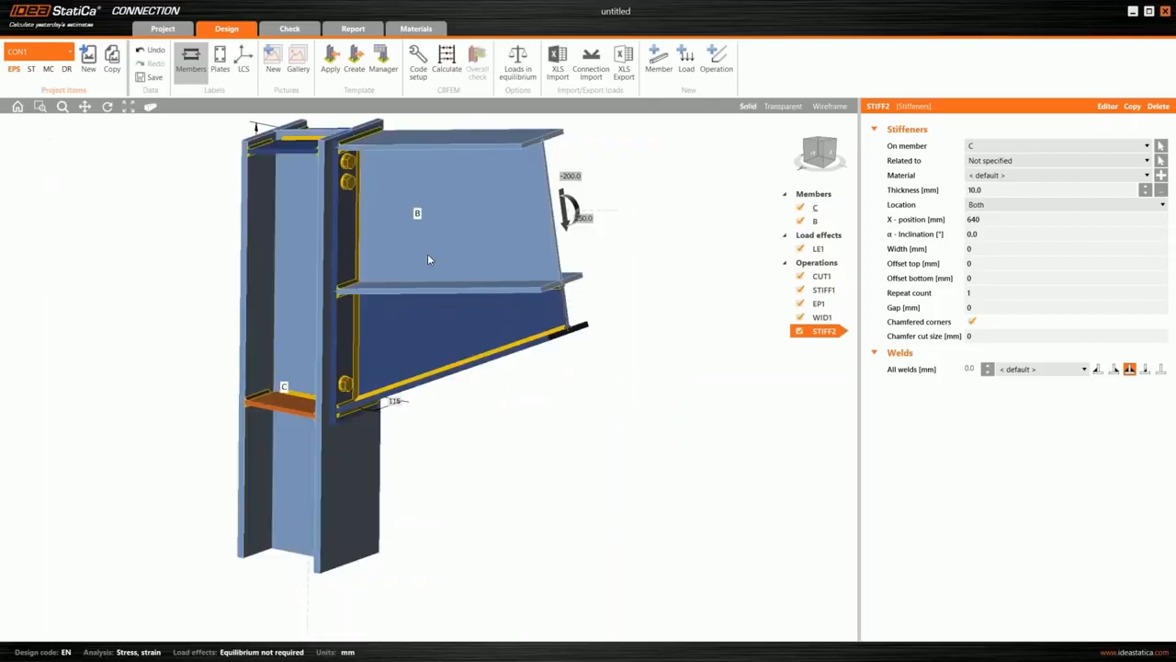
click(446, 62)
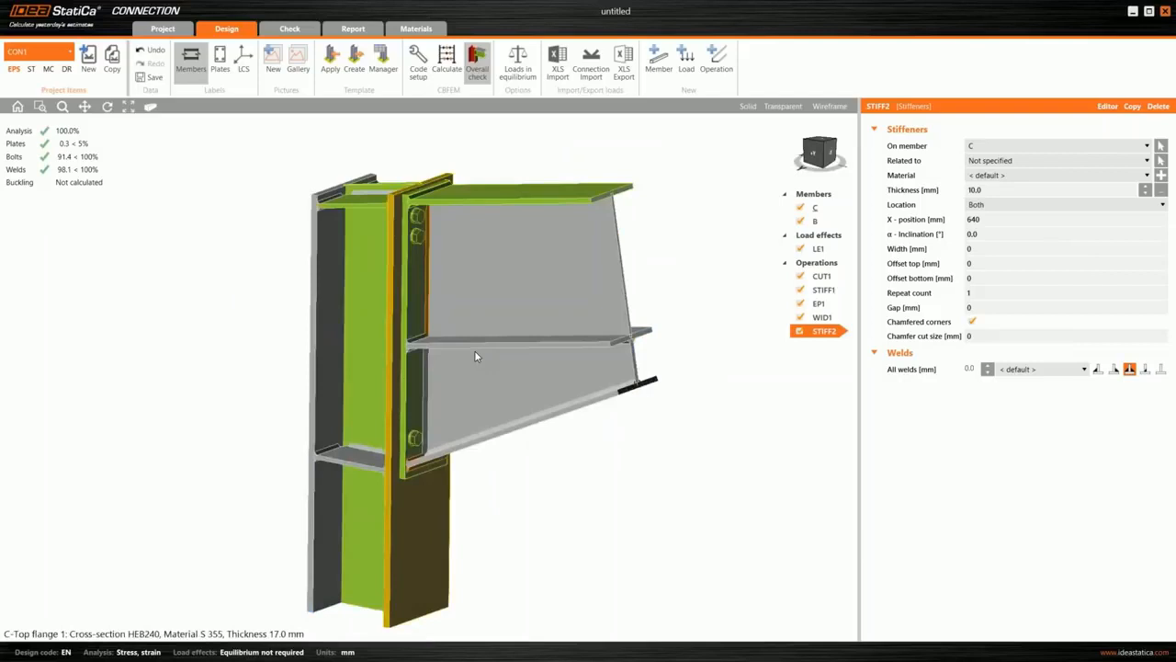
middle_drag(557, 300, 515, 368)
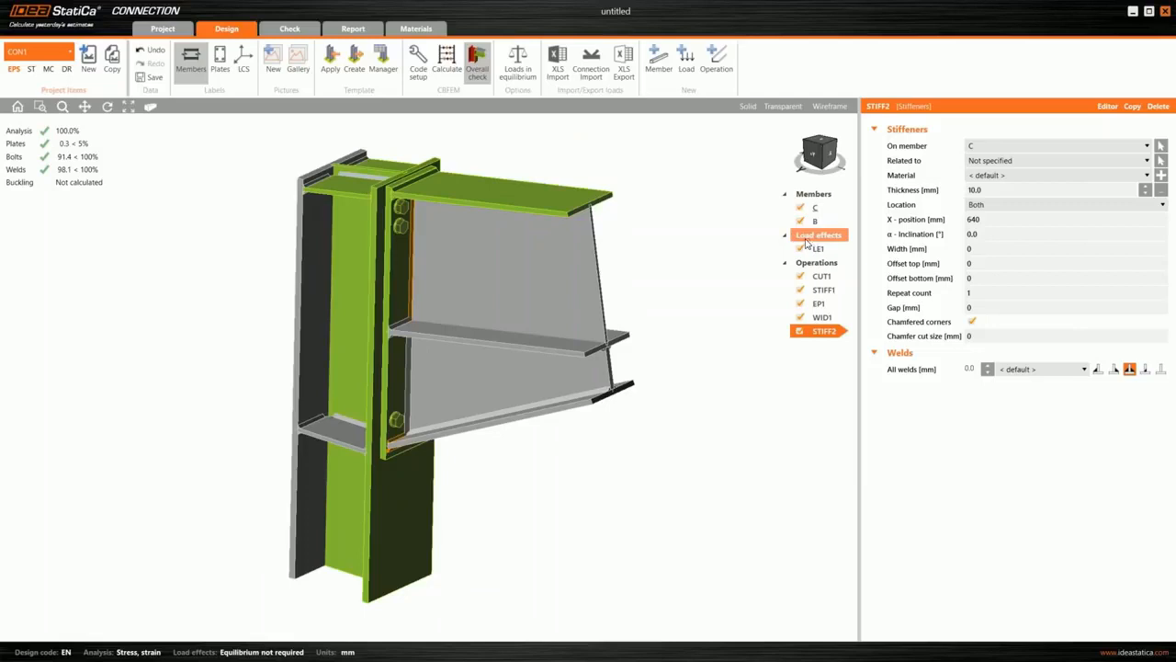
- Delete the upper stiffener of column C at the beam's top flange
click(824, 291)
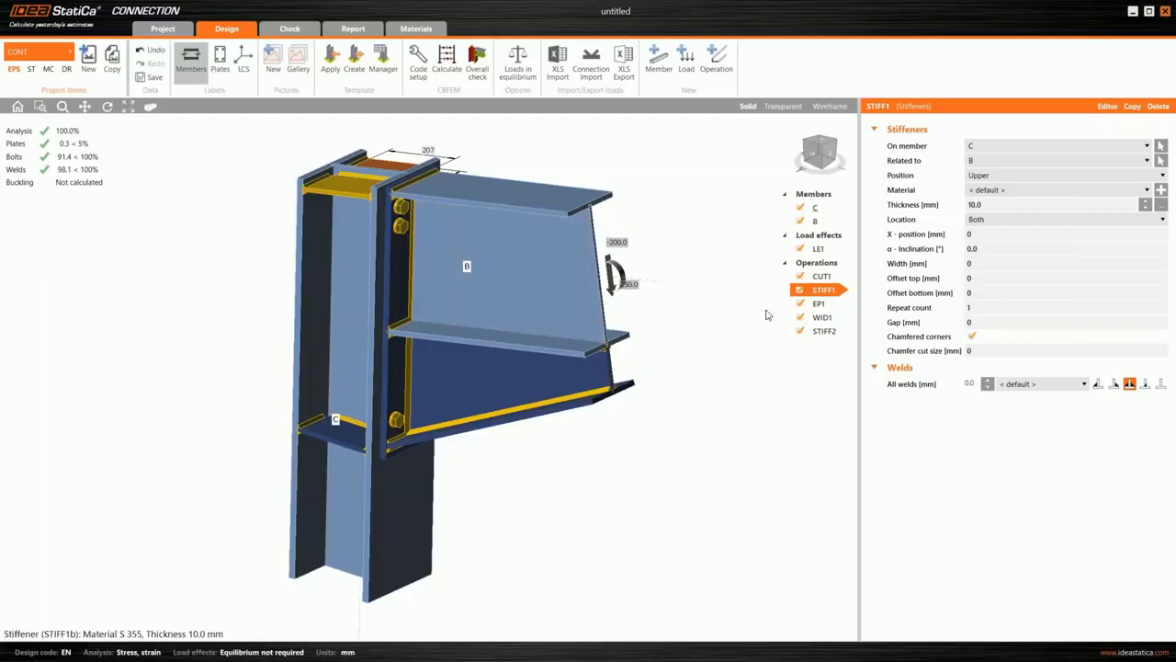
right_click(820, 293)
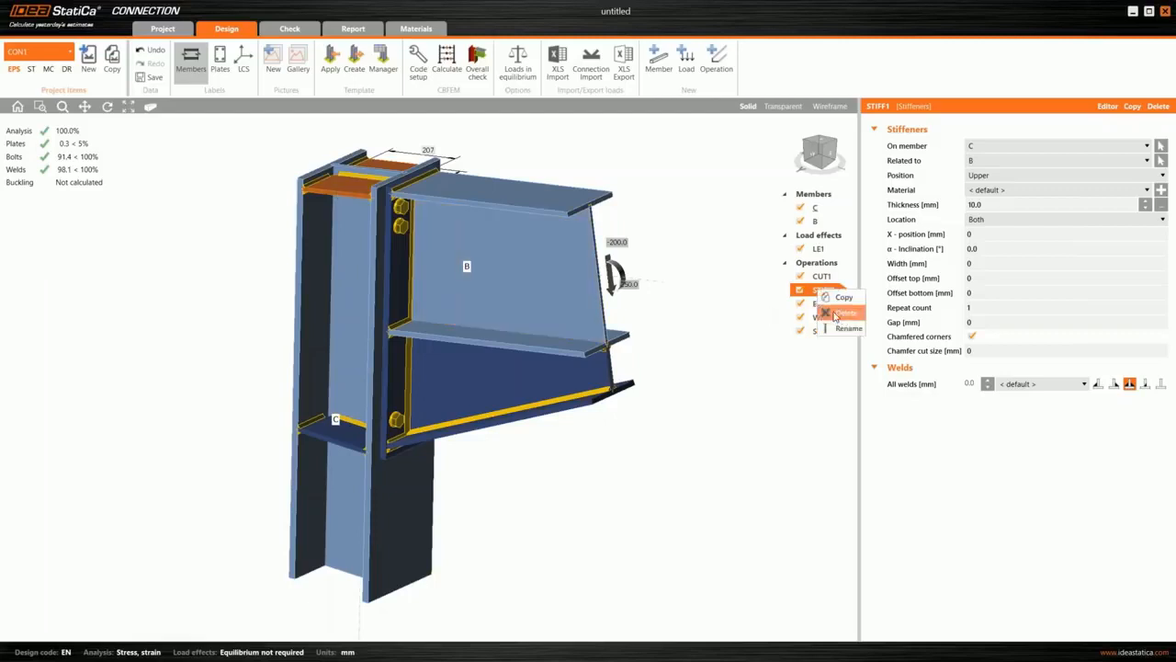
click(843, 316)
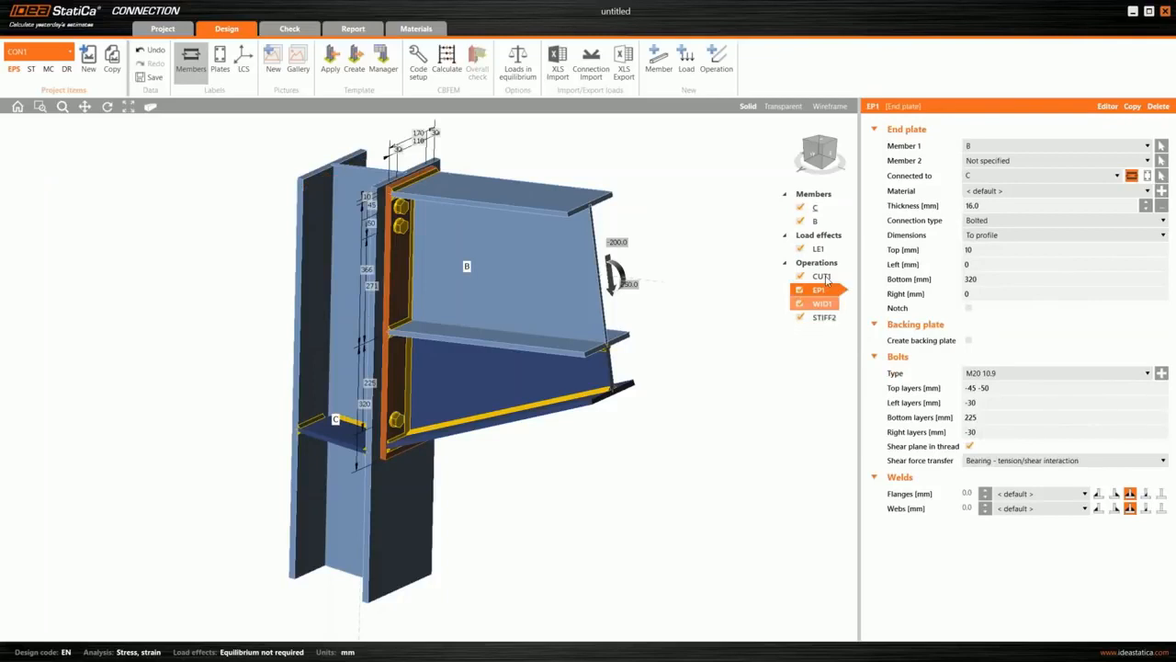
- Set the cut of column C by beam B to a perpendicular direction with an 80 mm offset
click(824, 278)
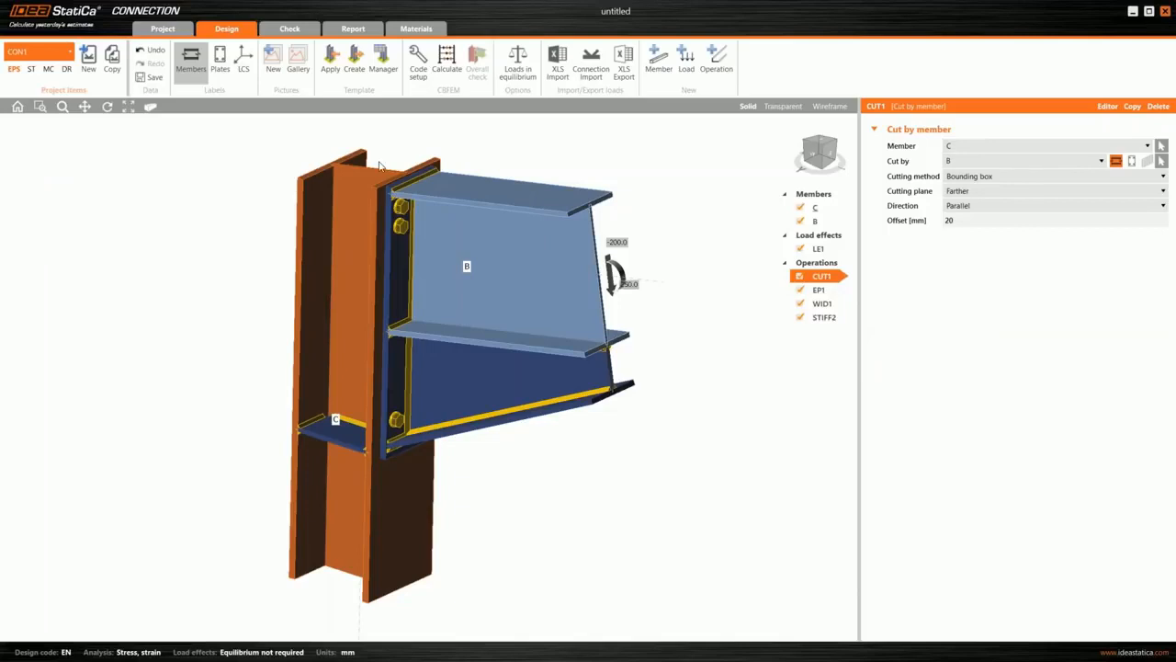
click(976, 207)
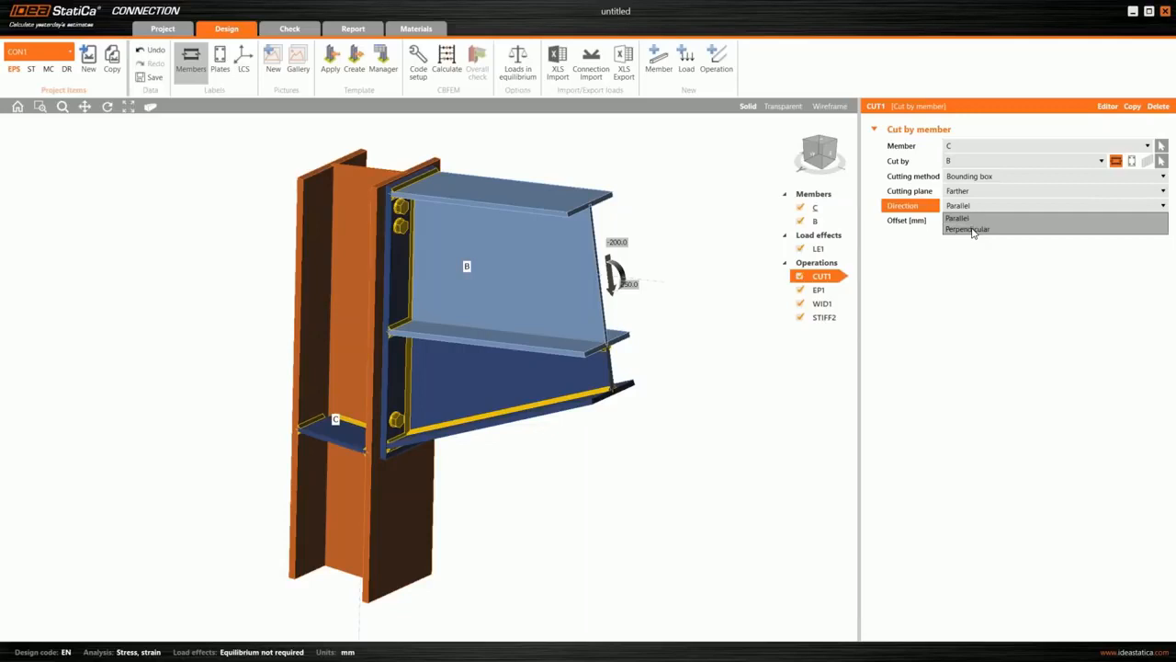
click(971, 232)
click(920, 221)
text(80)
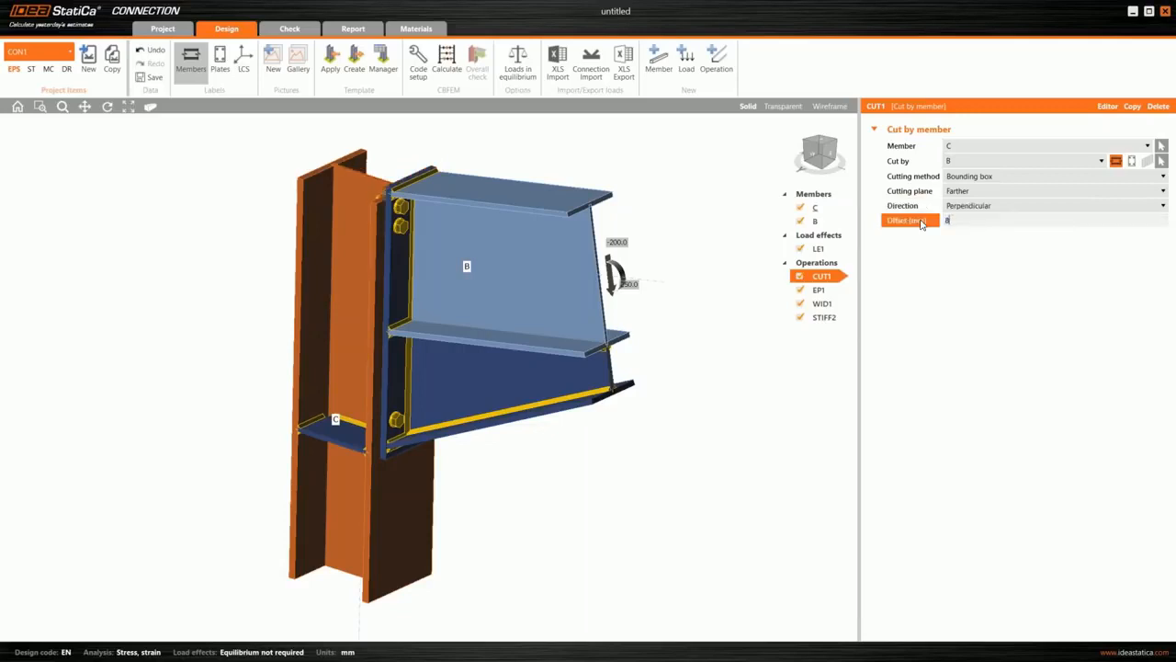
key(Tab)
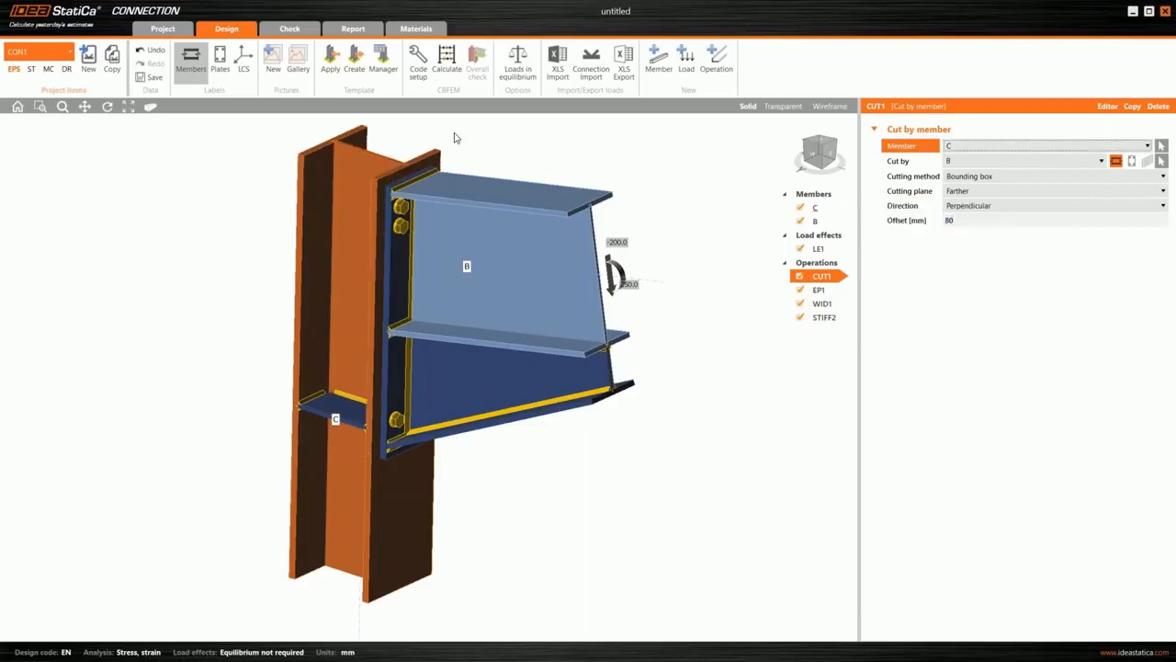
- Add a stiffener operation on column C with its location set to End, forming a lid plate
right_click(835, 274)
click(849, 271)
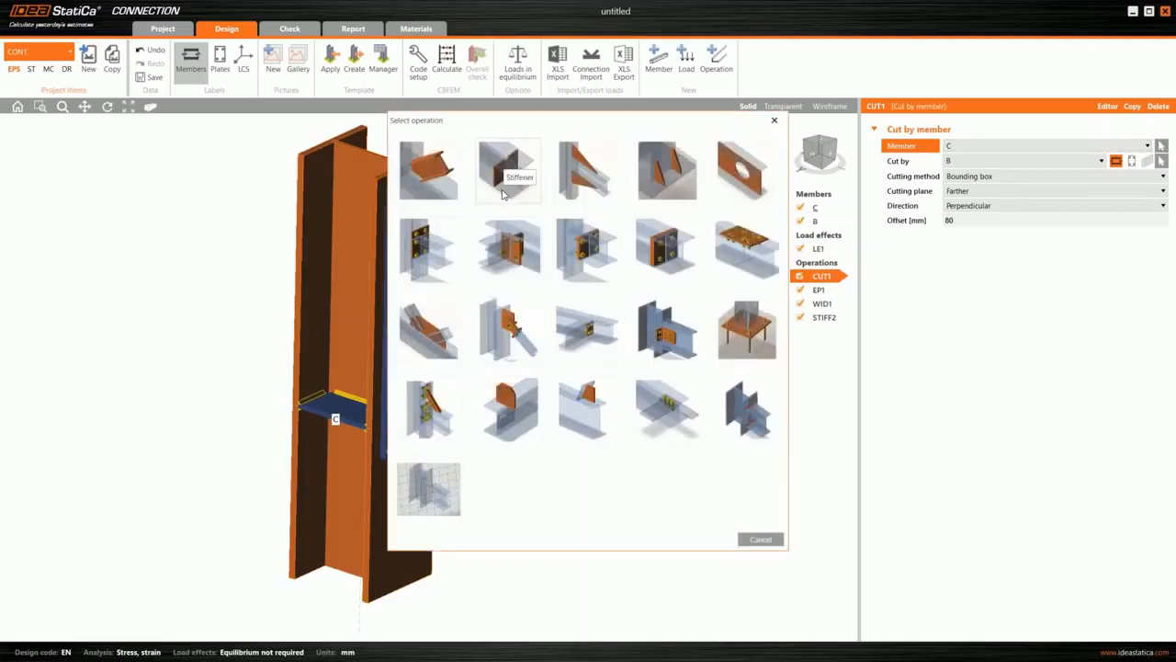
click(503, 191)
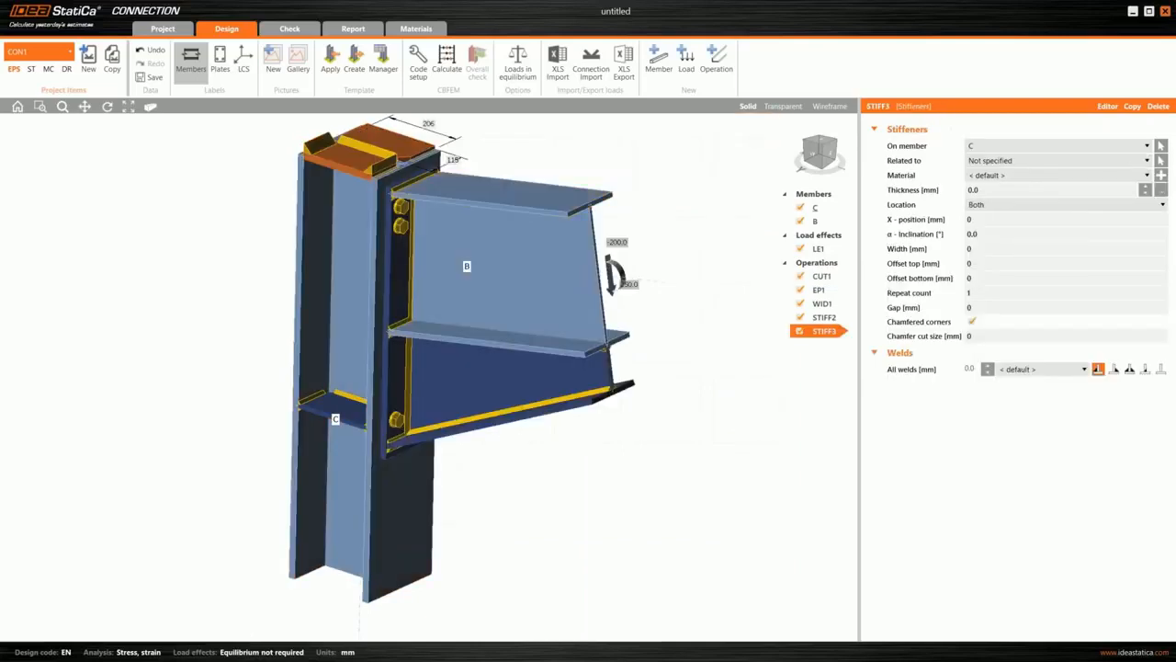
click(981, 204)
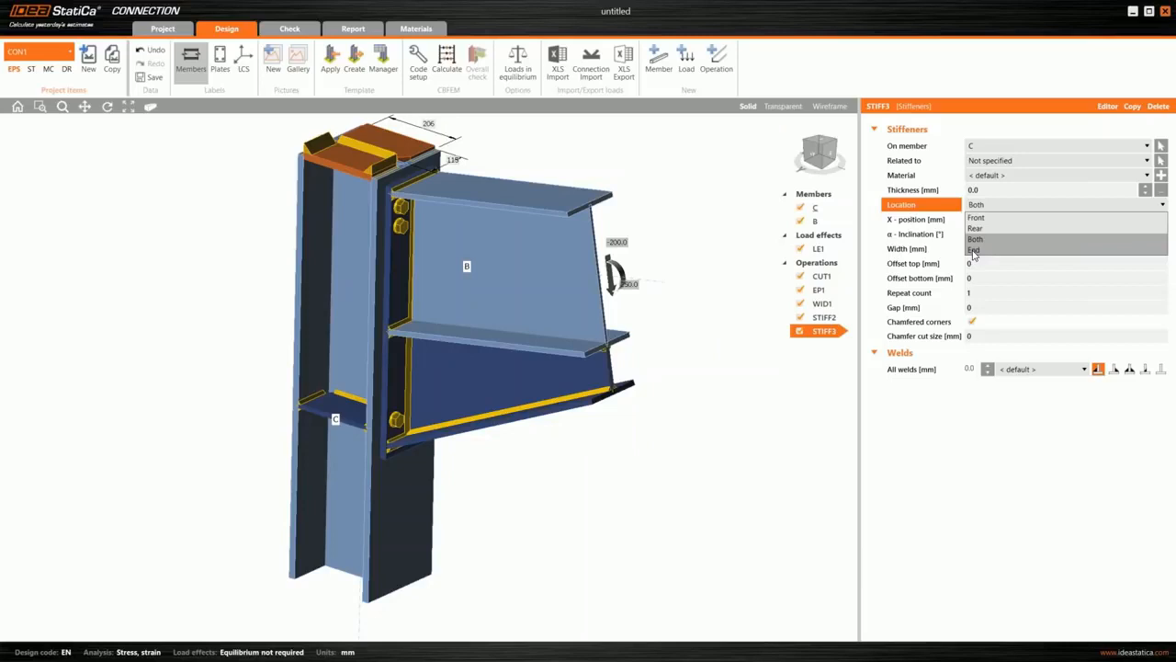
click(974, 250)
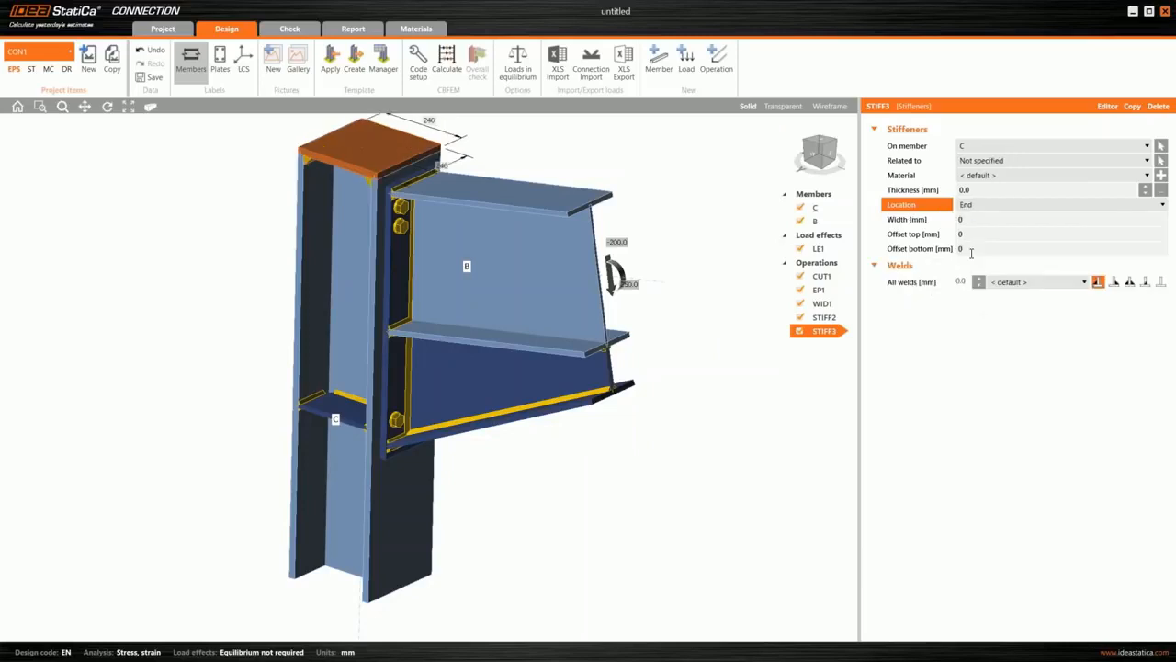
middle_drag(680, 312, 686, 329)
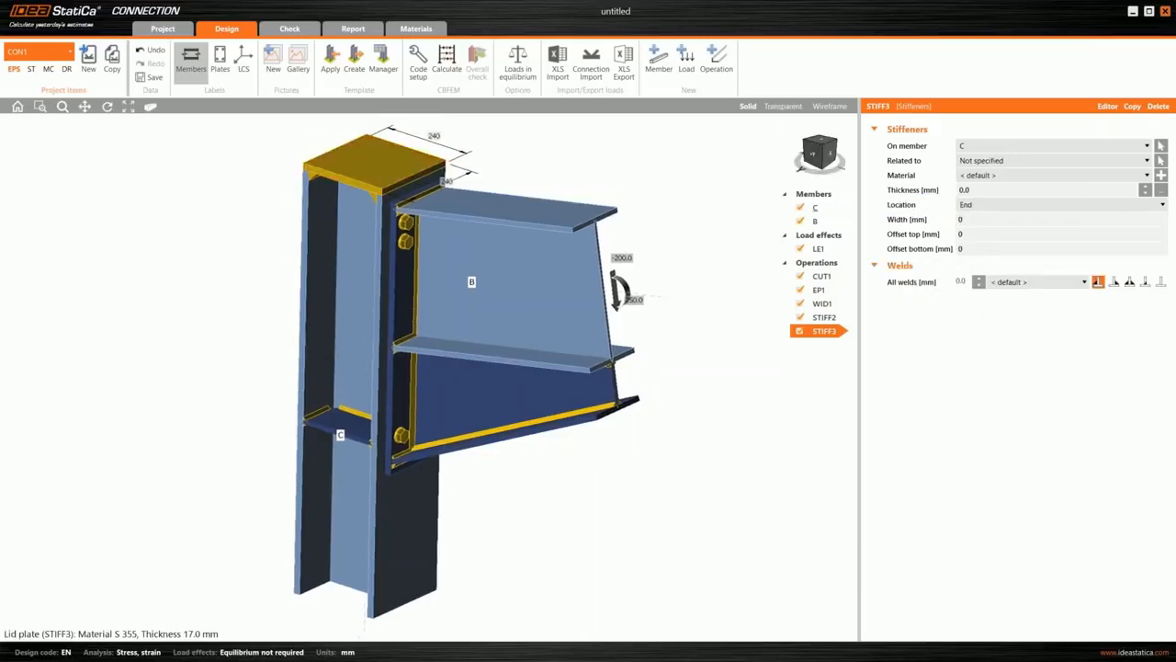
- Recalculate the haunched joint with the column lid plate and examine the overall check from several sides
right_drag(445, 179, 456, 159)
click(447, 70)
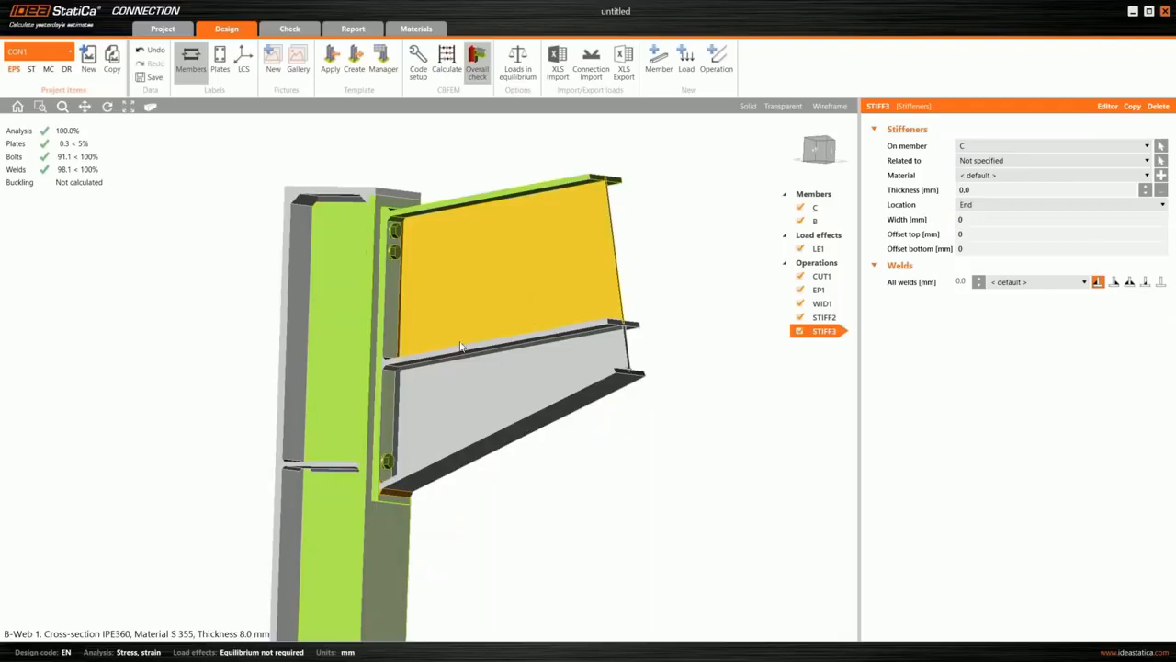
scroll(555, 306, down, 2)
scroll(555, 306, down, 3)
right_drag(439, 327, 588, 343)
scroll(494, 340, up, 3)
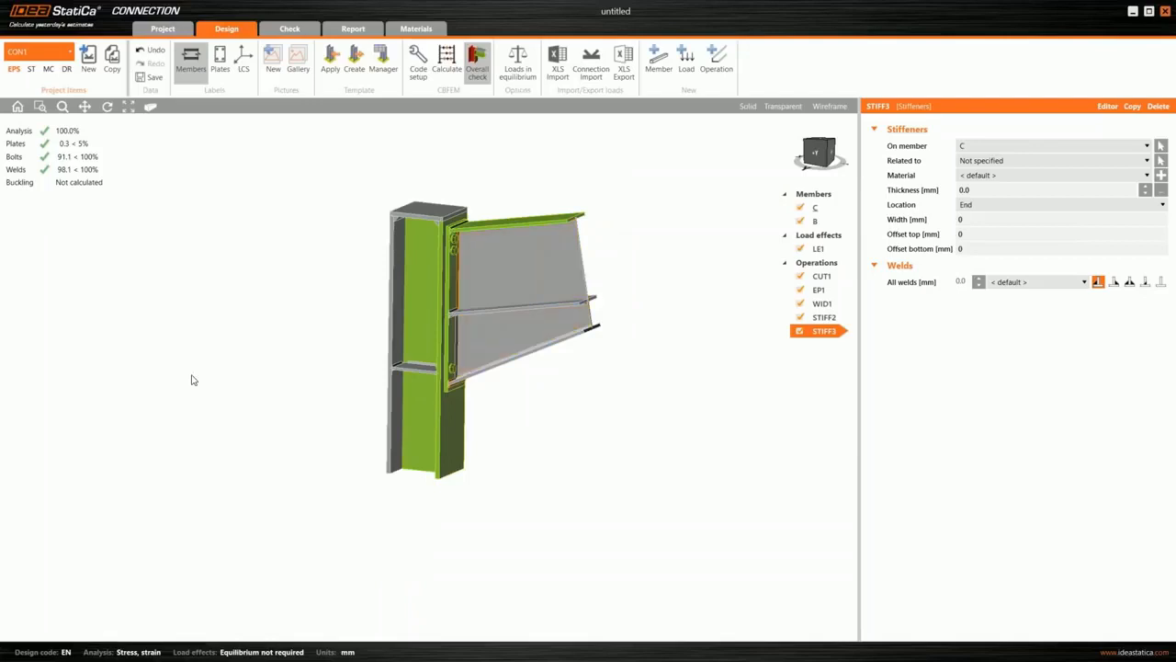
- Add a new beam-to-beam connection to the project using the bolted cleat design with open-section beams
click(89, 67)
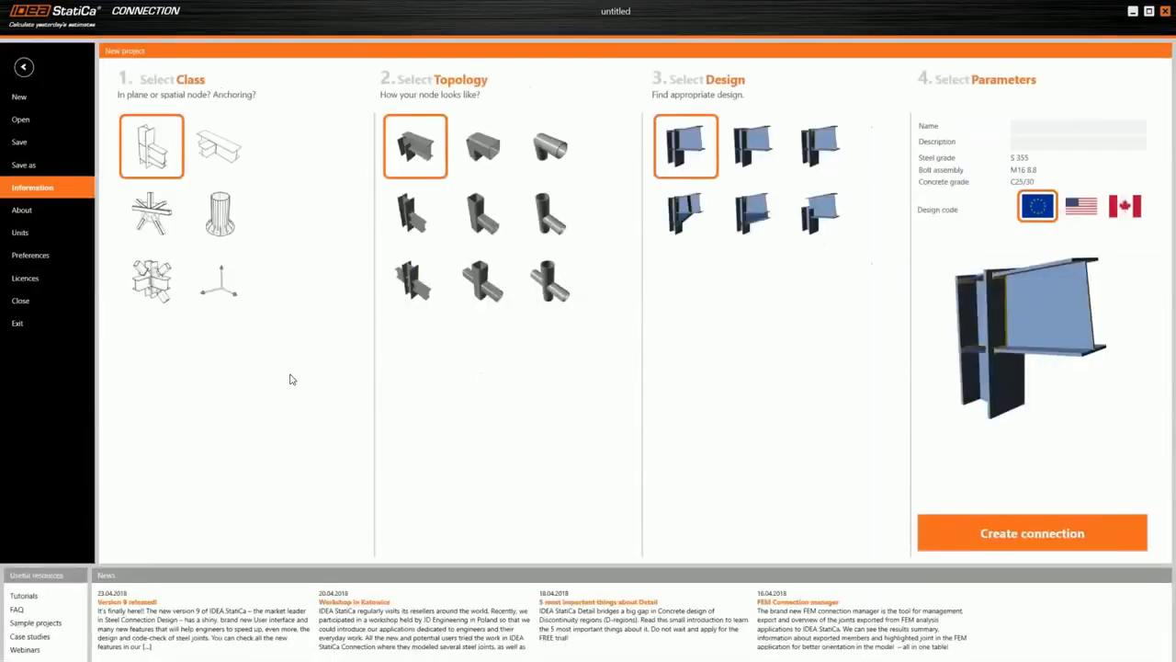
click(220, 148)
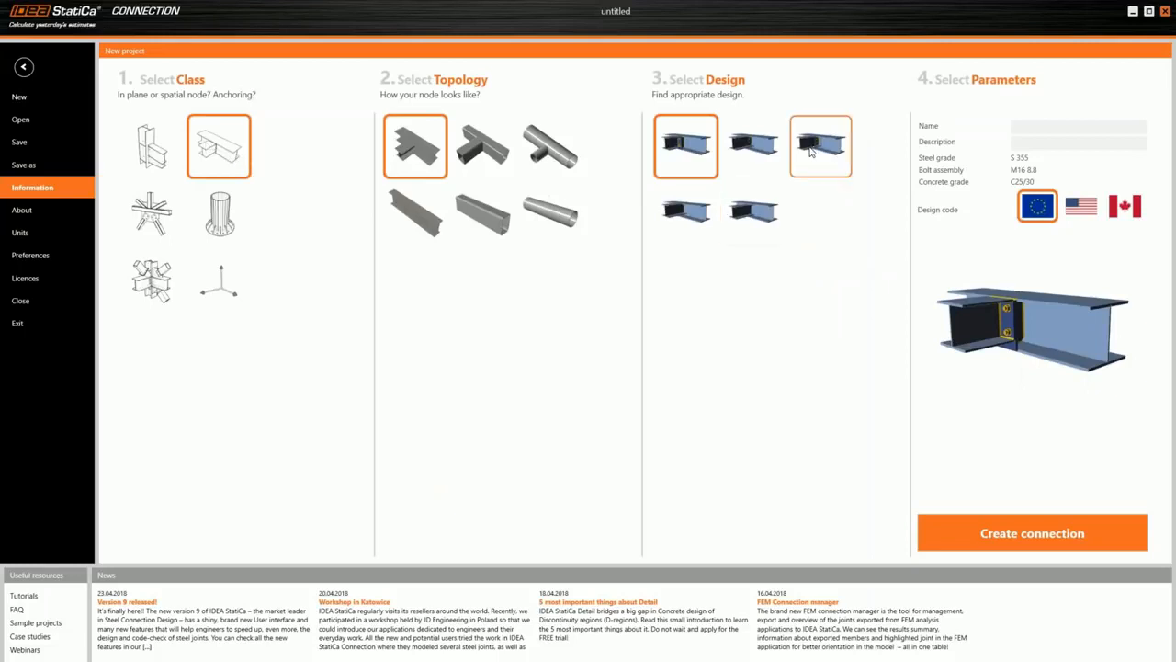
click(809, 156)
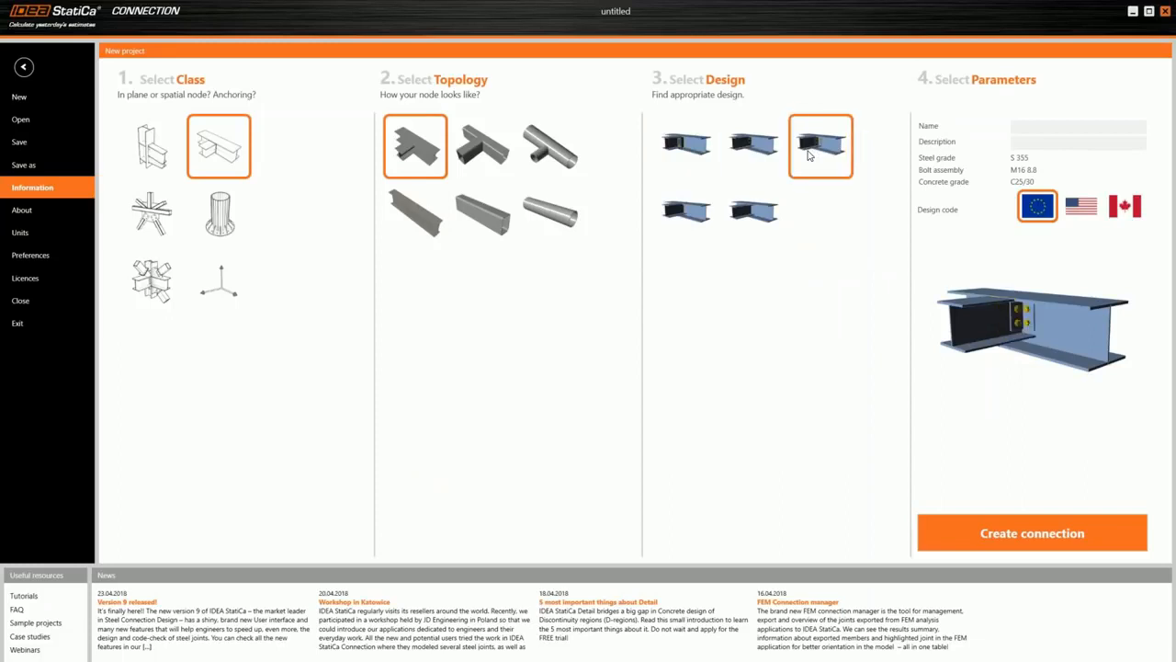
click(1017, 527)
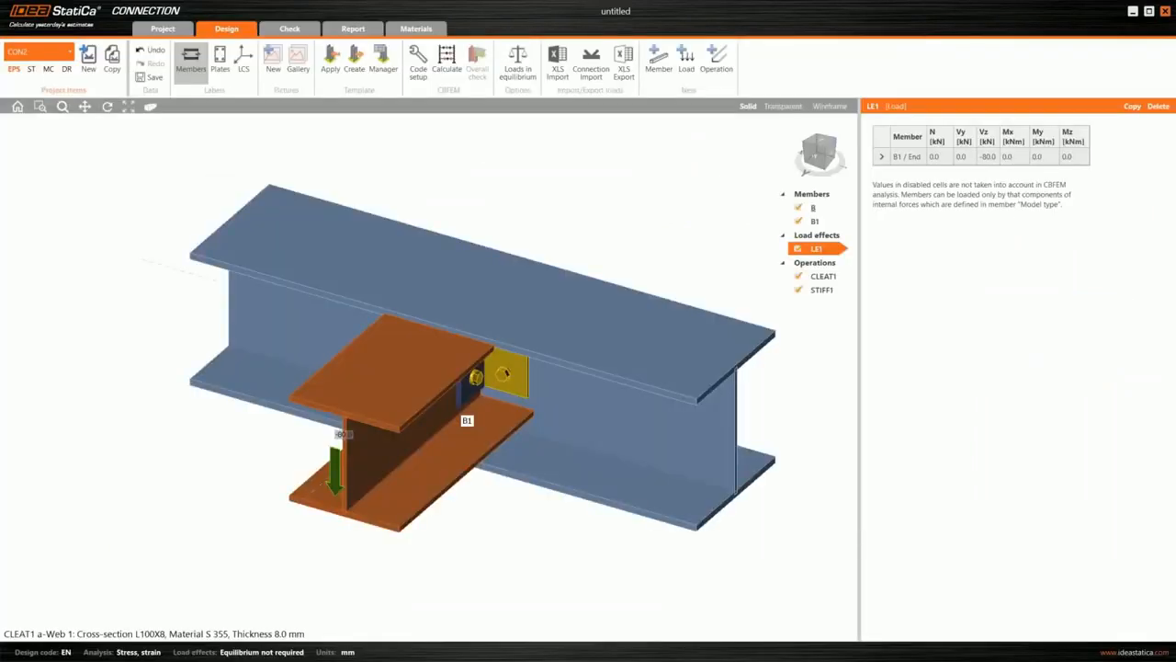
- Examine the cleat, bolts and stiffener of the beam-to-beam joint in transparent and wireframe display, returning to solid
middle_drag(506, 373, 428, 299)
middle_drag(454, 252, 452, 338)
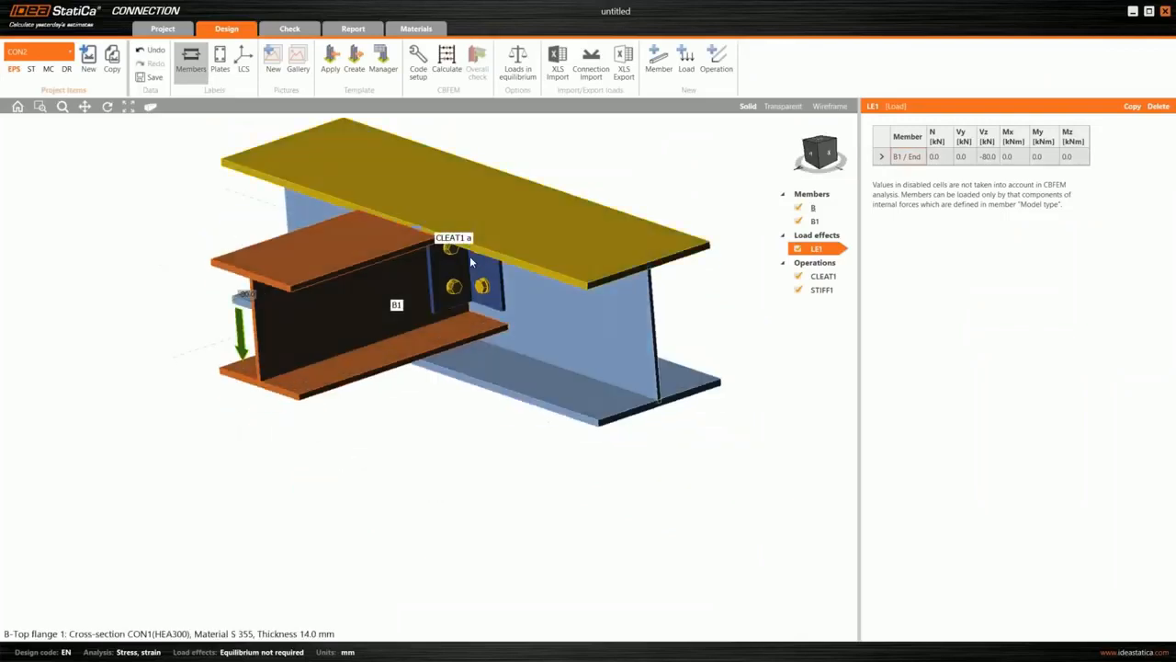
middle_drag(471, 262, 462, 294)
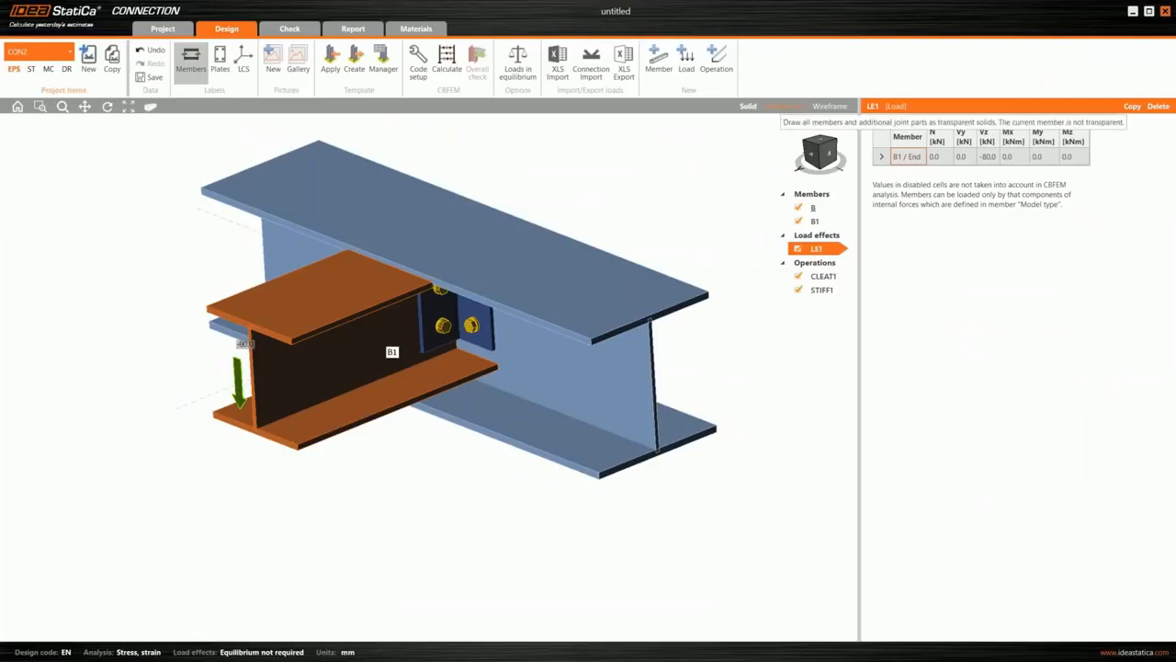
click(785, 106)
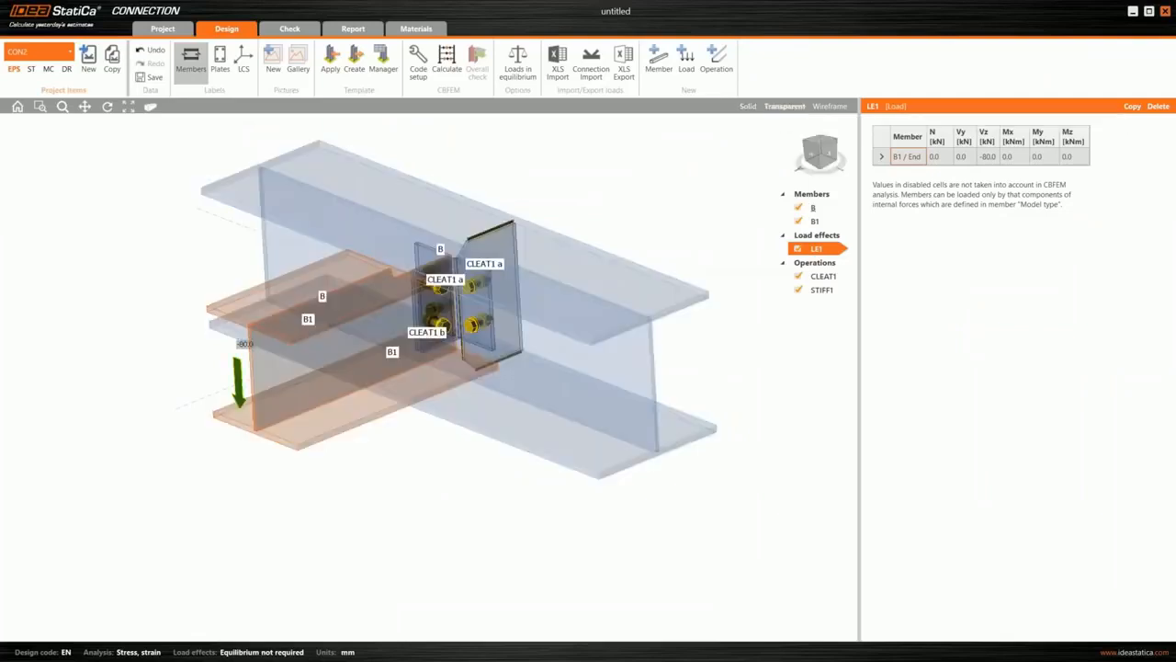
click(827, 107)
middle_drag(478, 395, 423, 367)
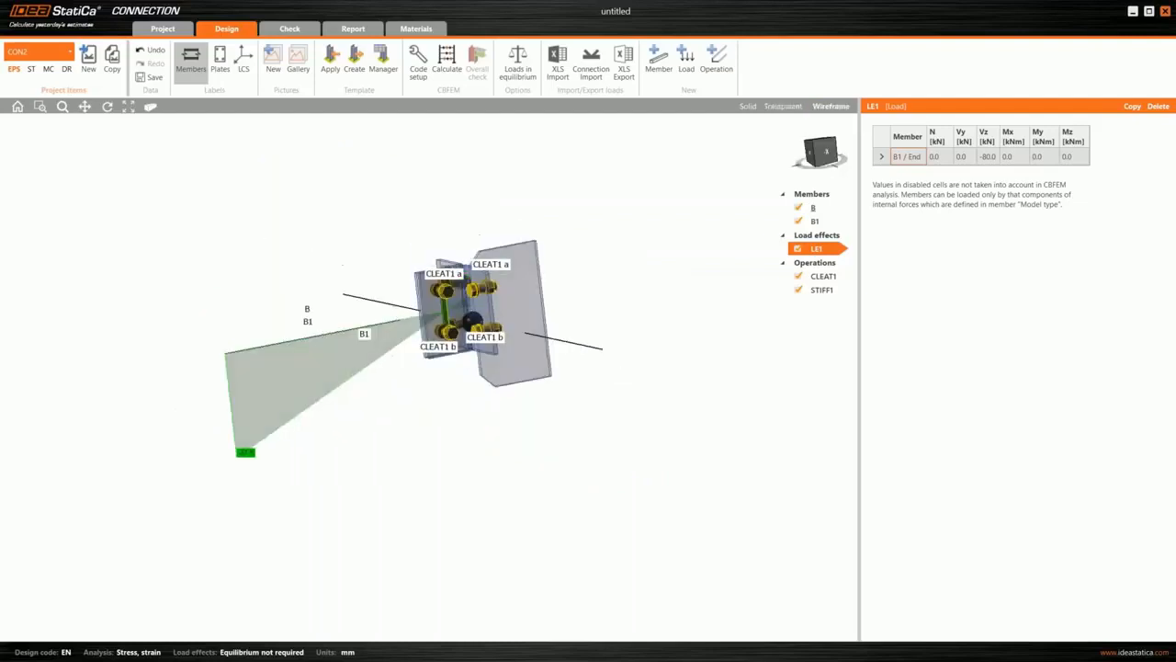
scroll(434, 327, up, 2)
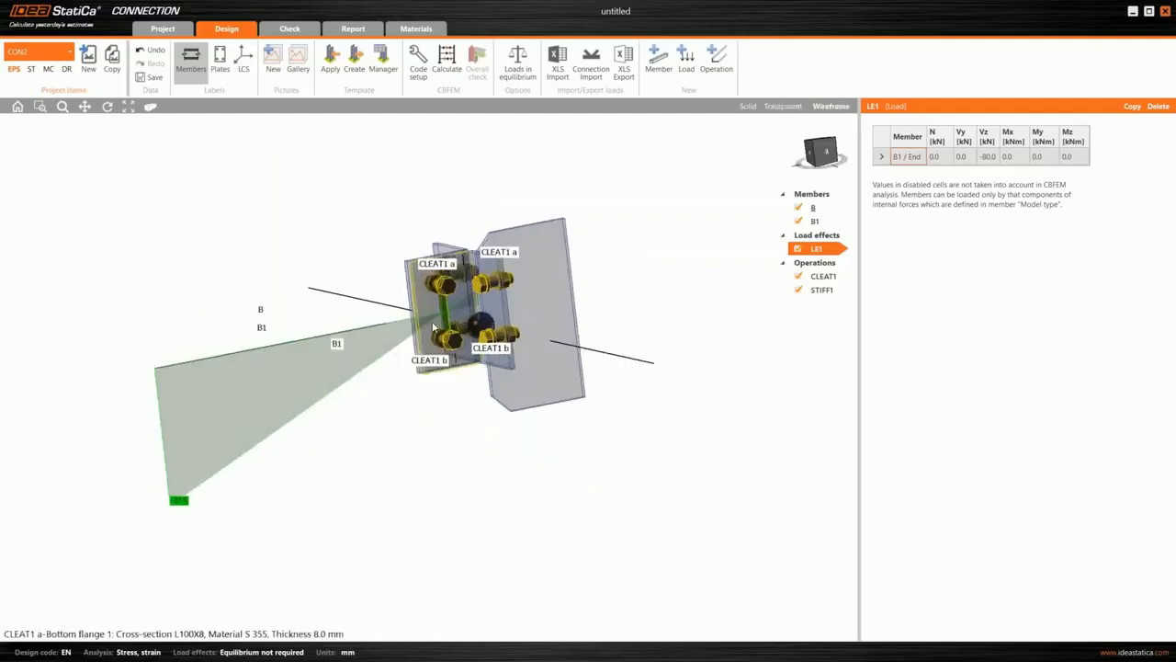
scroll(434, 327, up, 1)
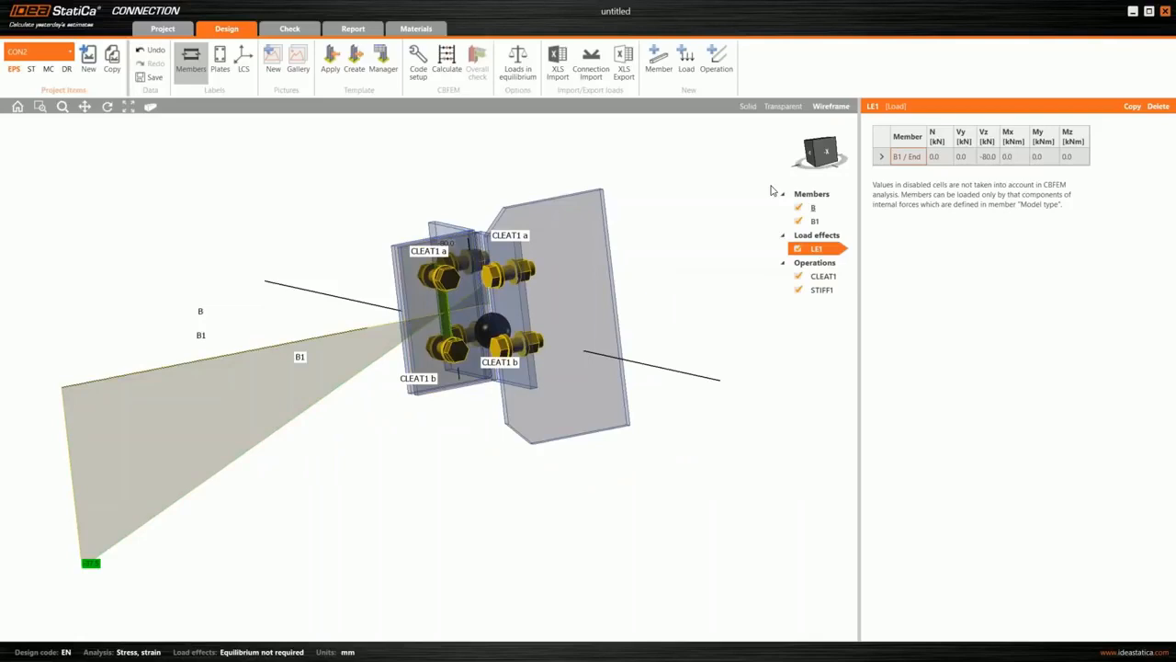
middle_drag(773, 191, 796, 196)
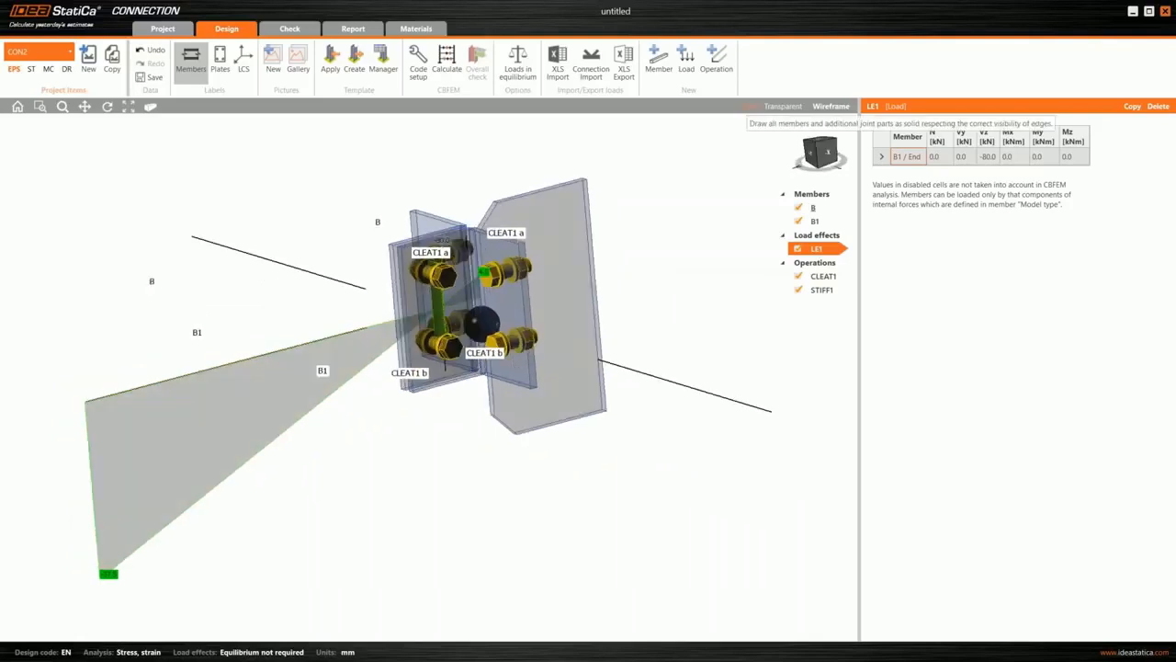
click(748, 106)
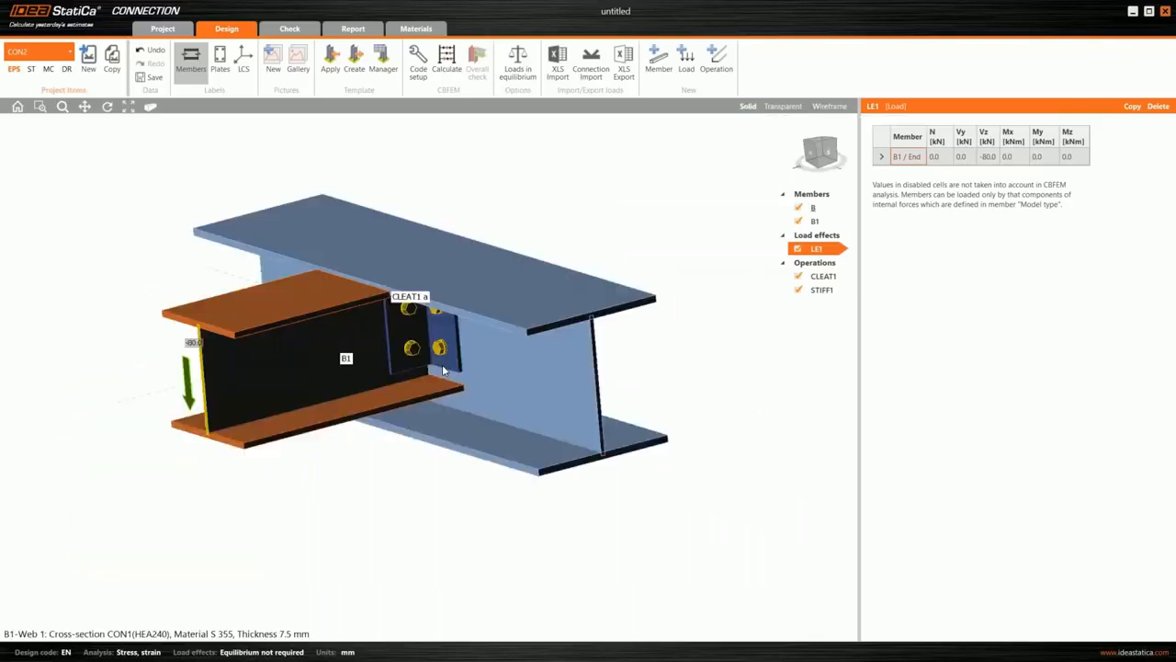
scroll(442, 365, down, 2)
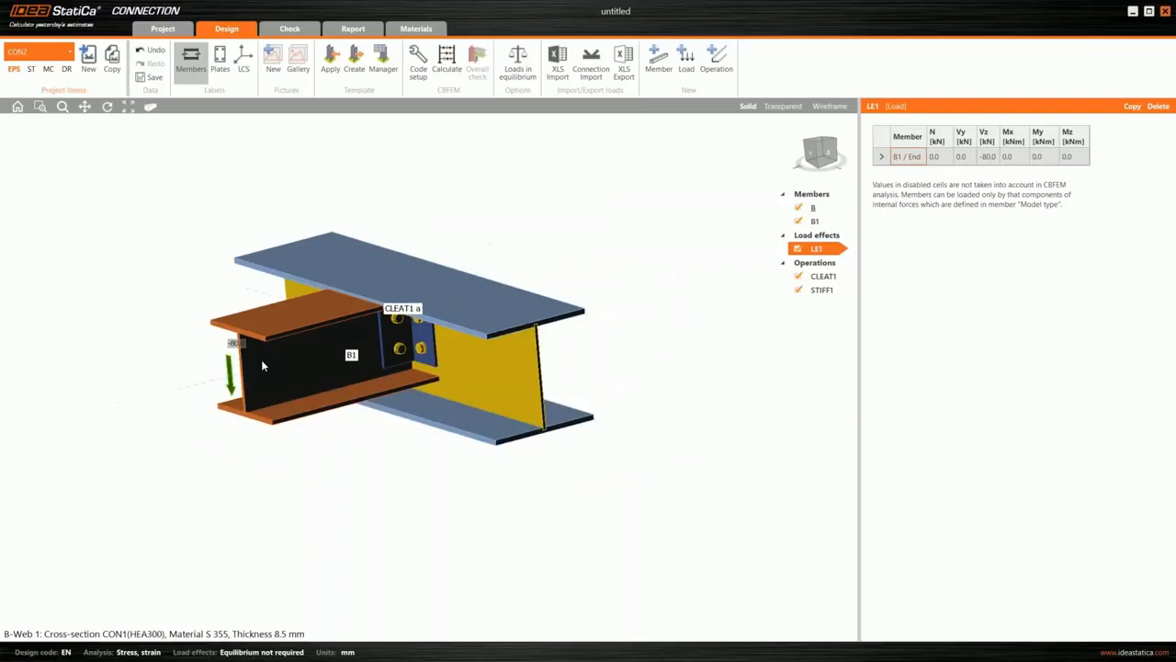
- Open the properties of the connected beam B1
click(820, 196)
click(814, 211)
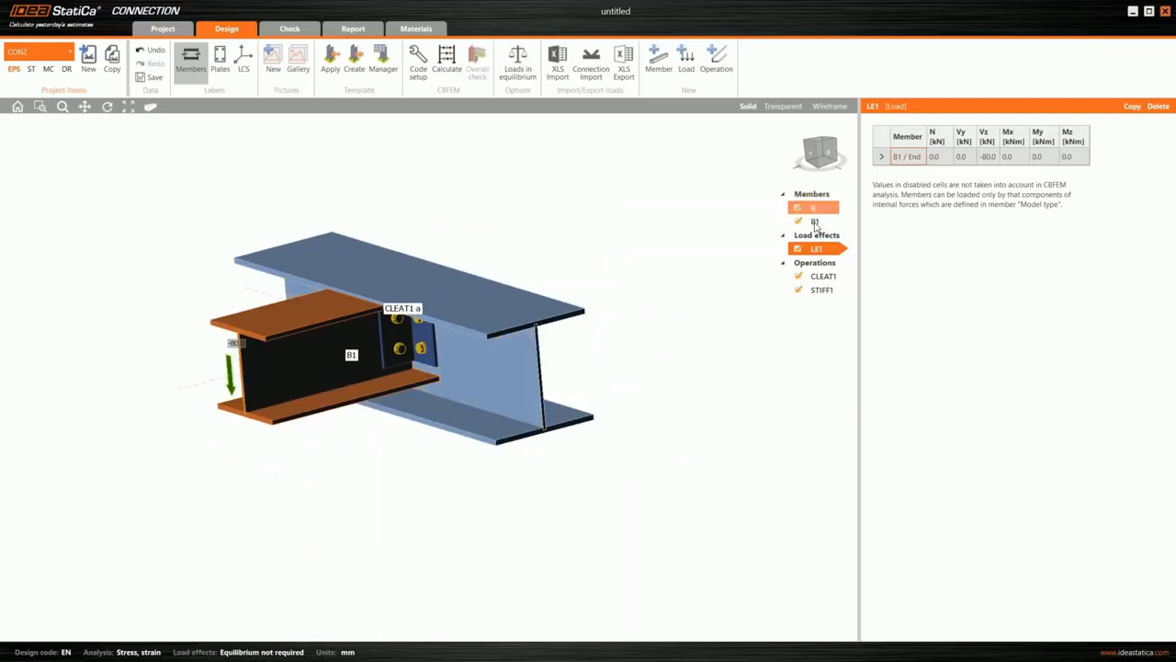
click(814, 221)
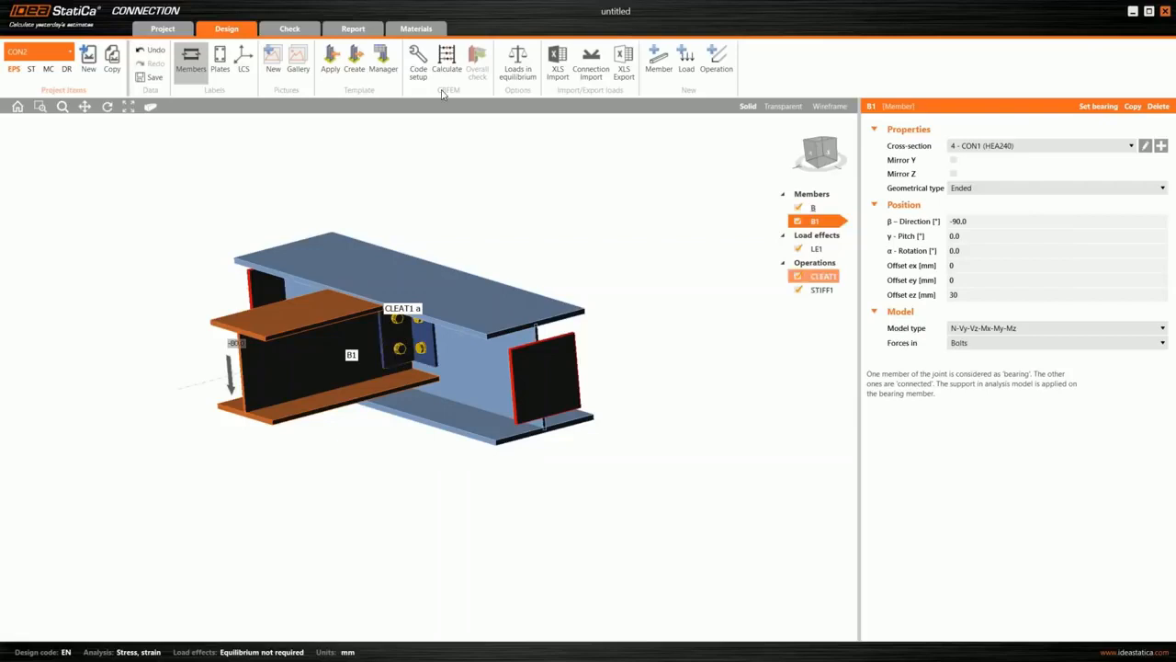
scroll(570, 300, down, 2)
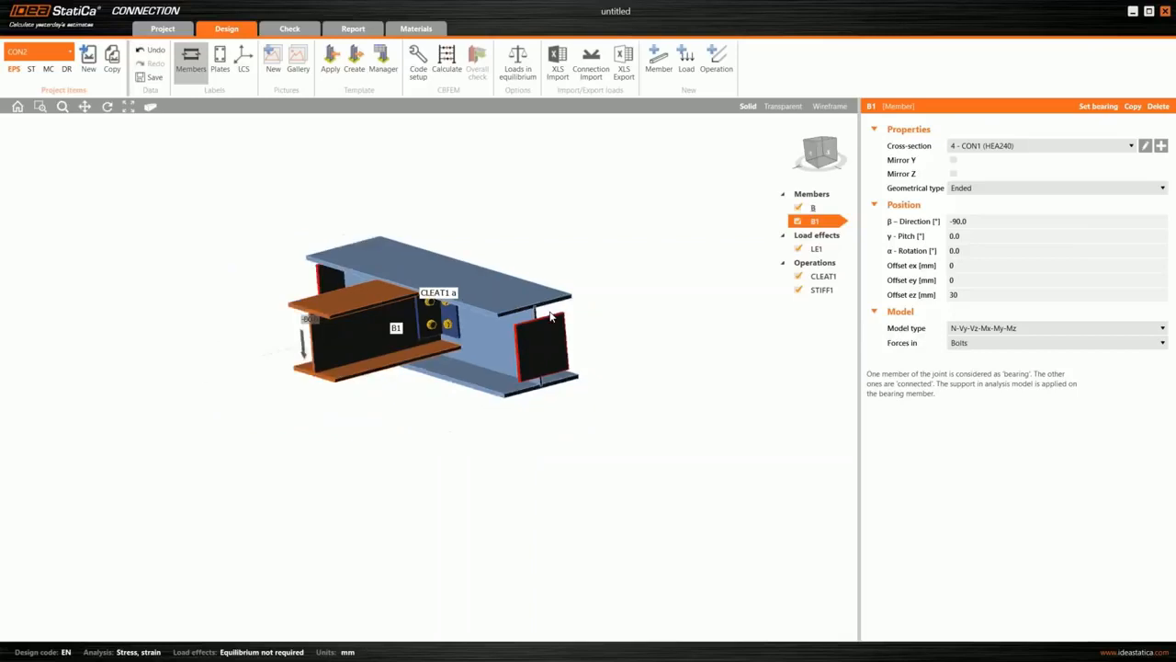
- Set all welds of stiffener STIFF1 on the web of beam B to No weld
middle_drag(552, 316, 405, 266)
middle_drag(552, 303, 597, 324)
middle_drag(456, 322, 450, 320)
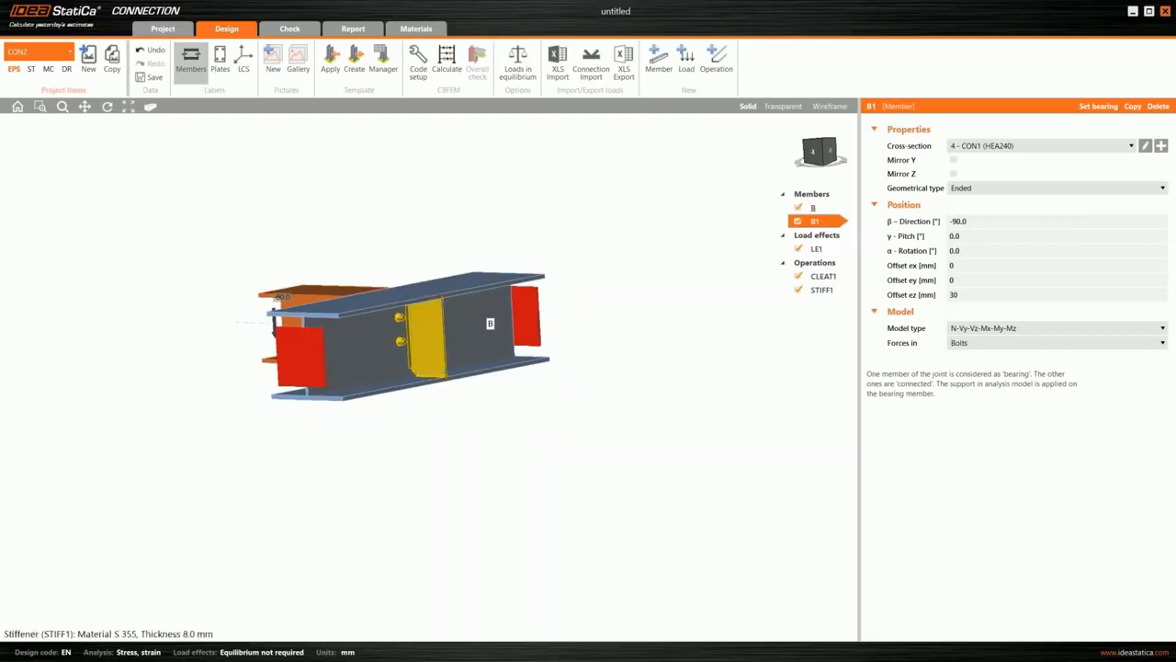
scroll(415, 317, up, 3)
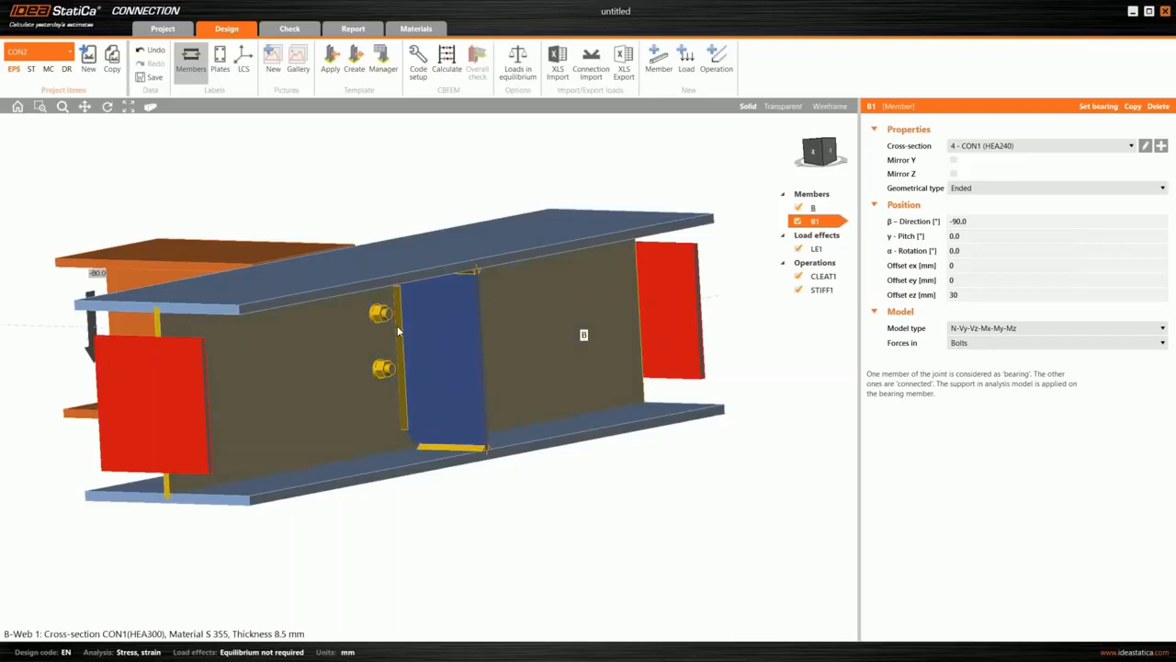
right_click(417, 332)
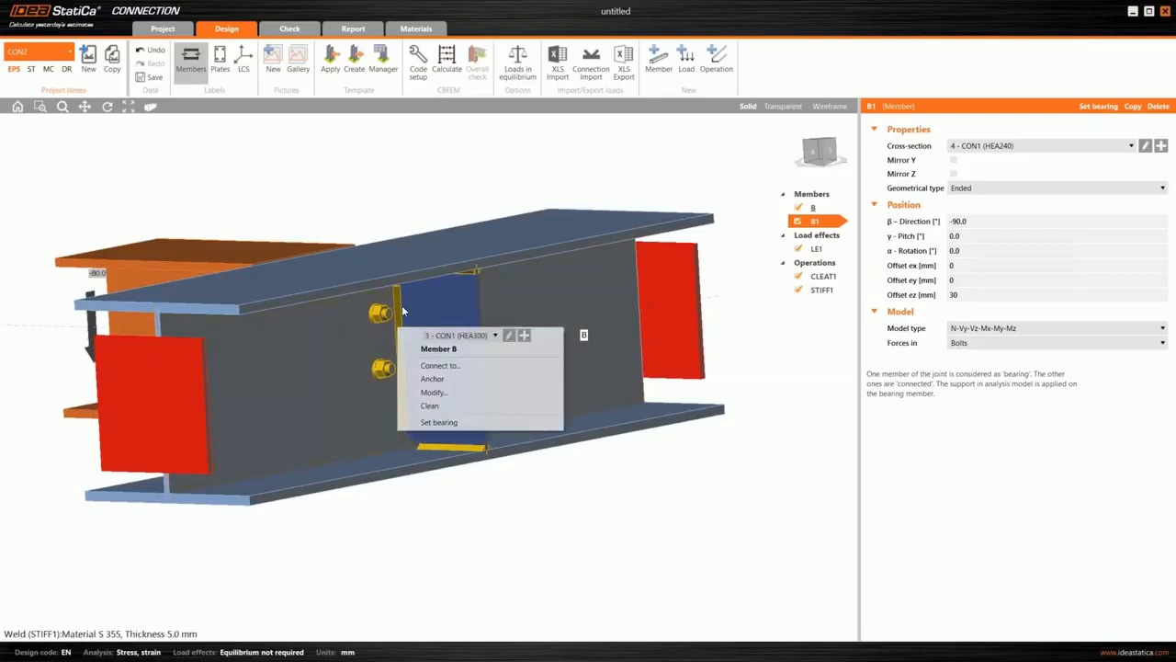
scroll(416, 321, up, 2)
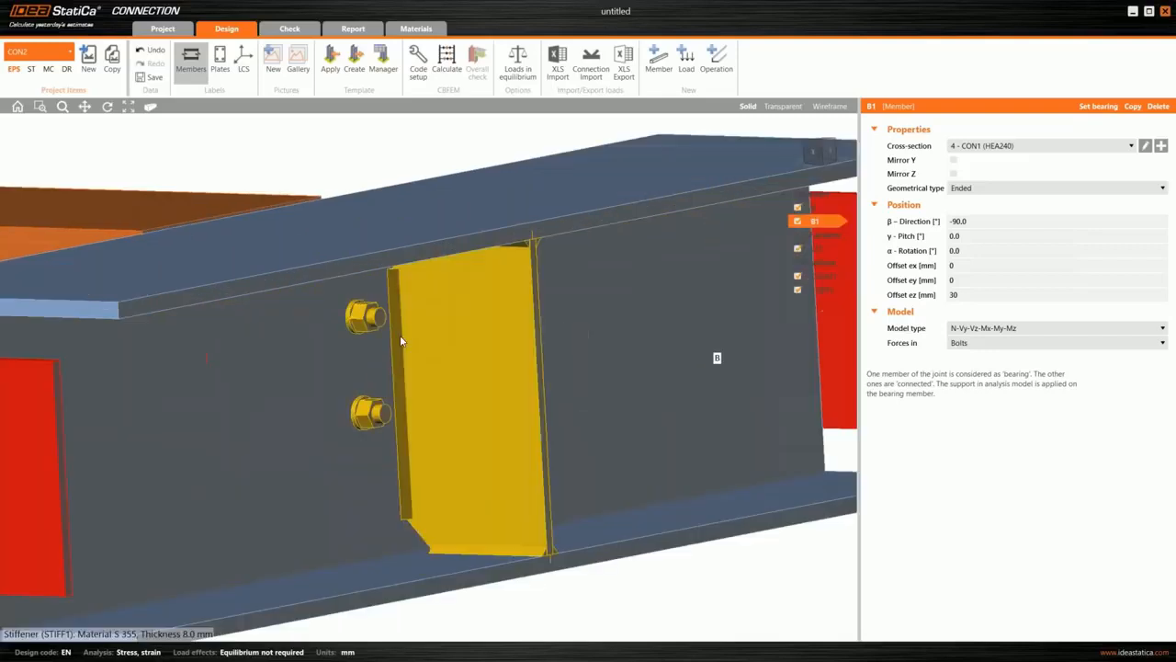
mouse_move(681, 366)
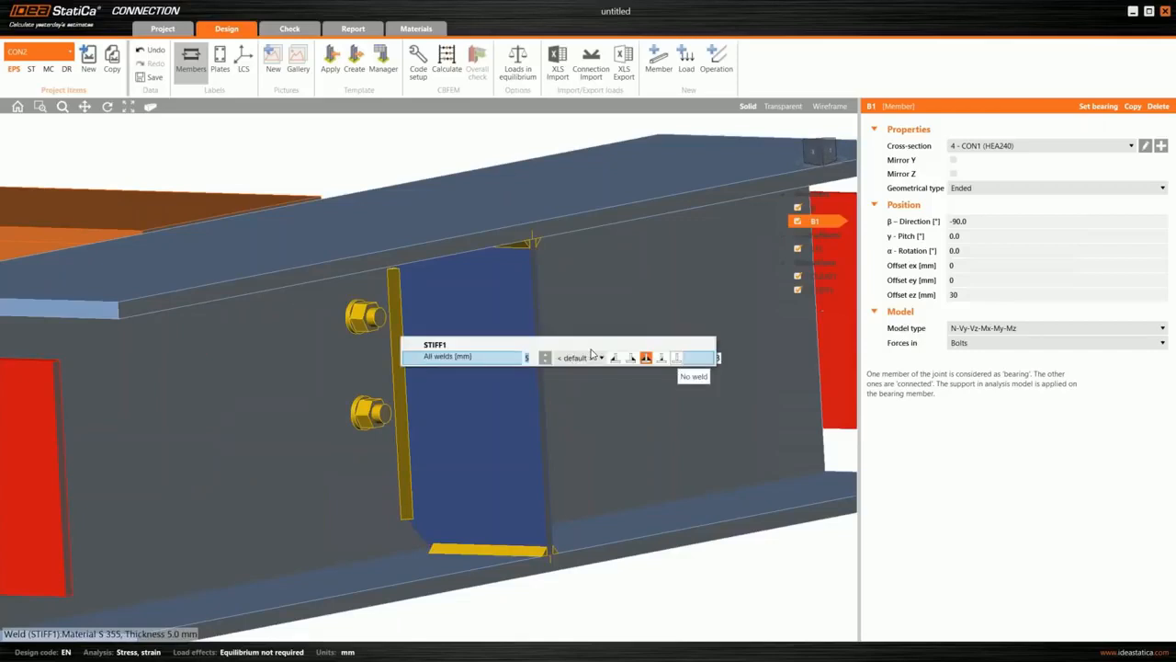
click(677, 358)
scroll(610, 439, down, 3)
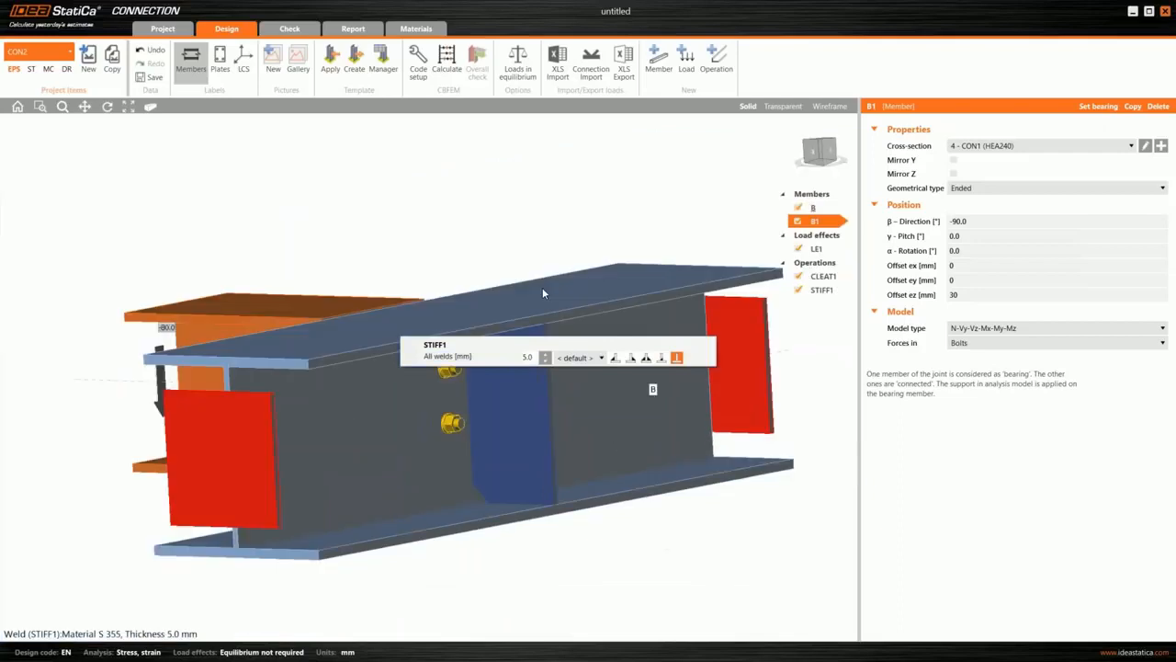
scroll(542, 292, down, 2)
scroll(515, 466, up, 2)
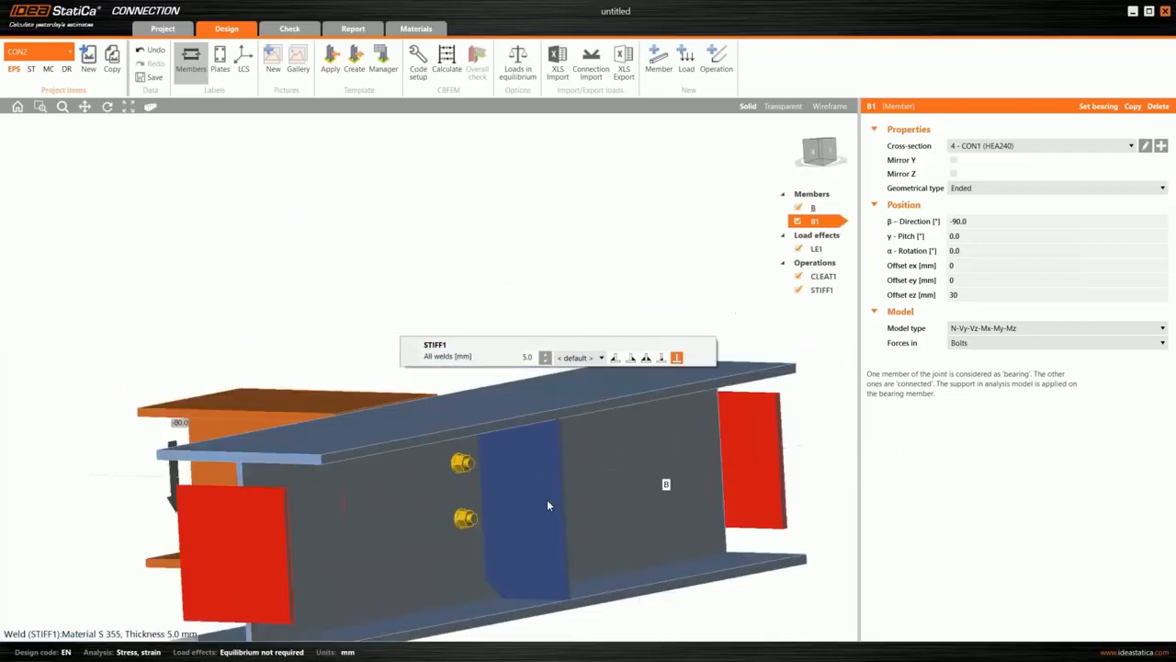
click(547, 504)
- Calculate the beam-to-beam joint with the unwelded stiffener
right_drag(537, 431, 602, 544)
middle_drag(526, 559, 516, 446)
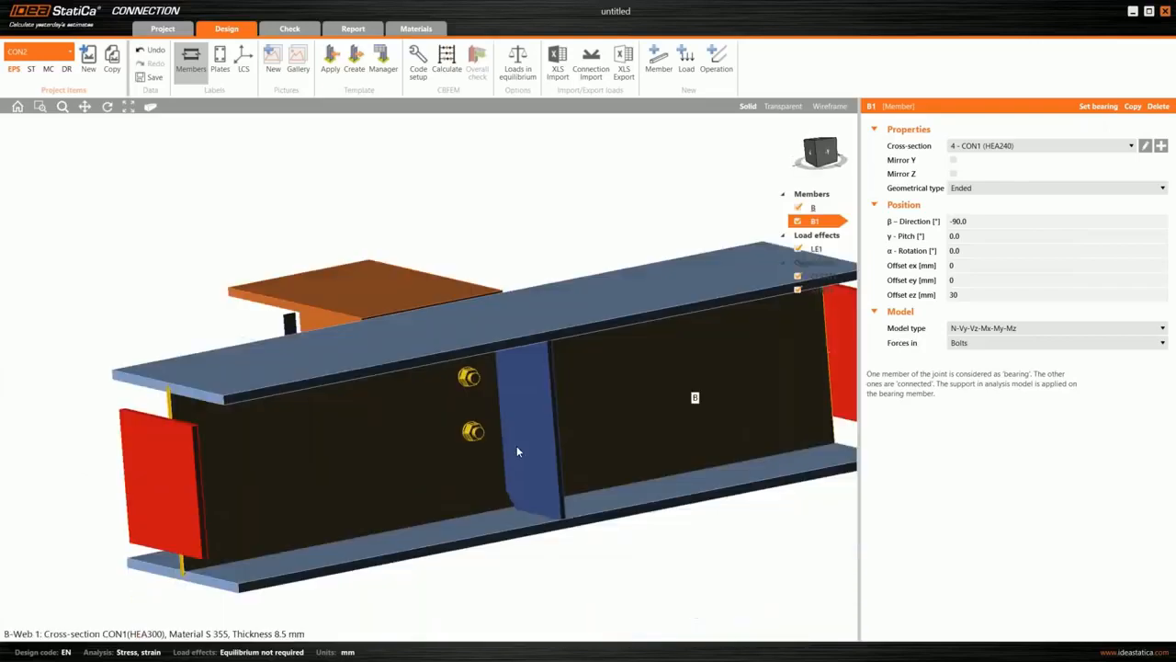
right_drag(382, 474, 393, 487)
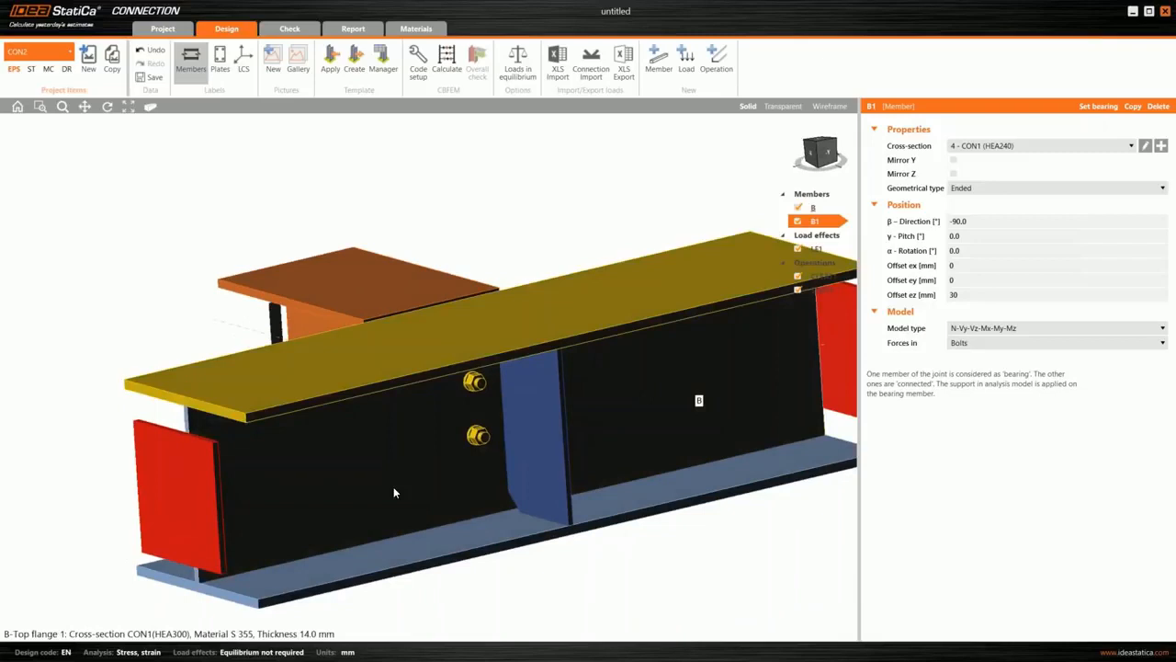
click(446, 62)
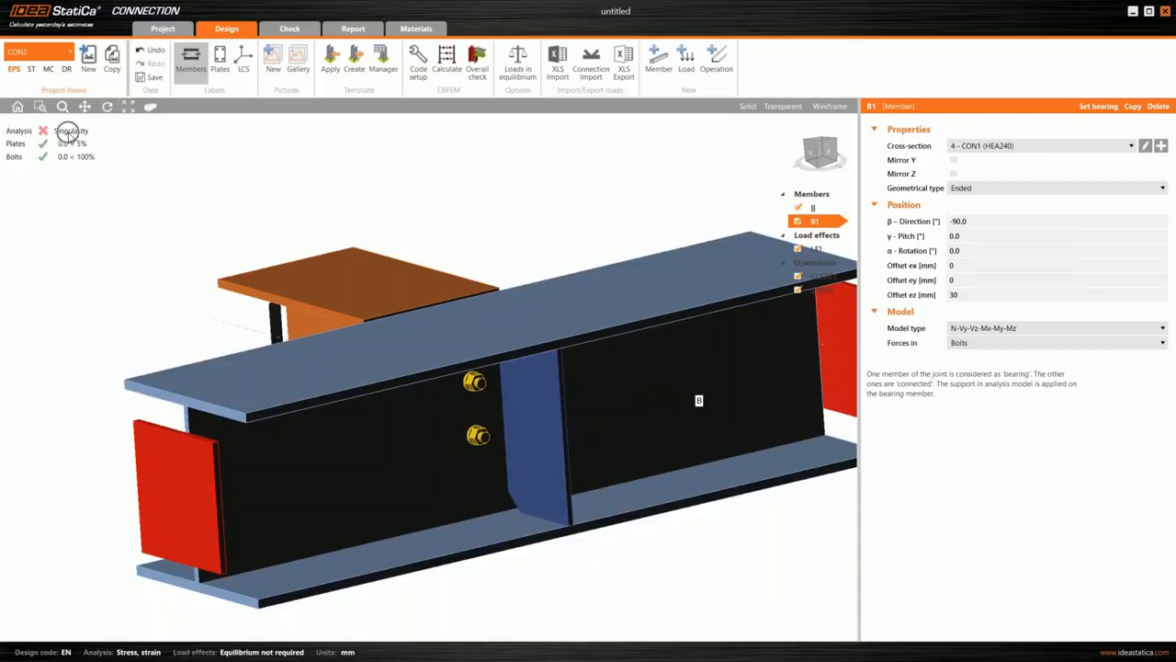
key(ctrl)
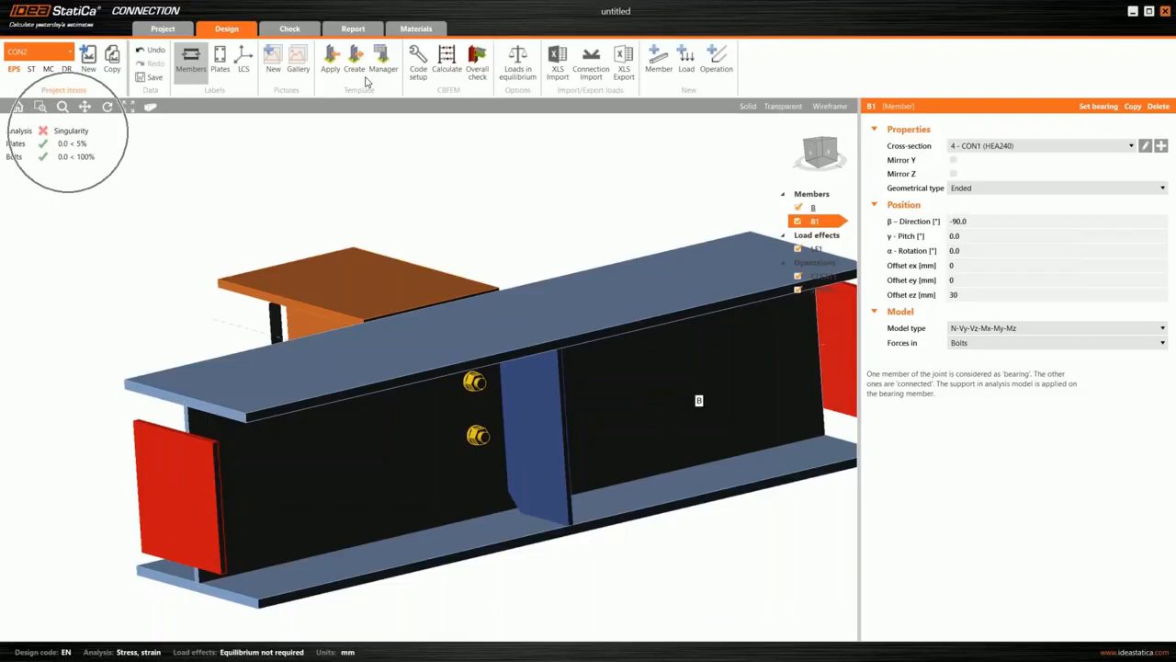
- Inspect the analysis status and the deformed finite element mesh of the joint, focusing on stiffener STIFF1
click(288, 31)
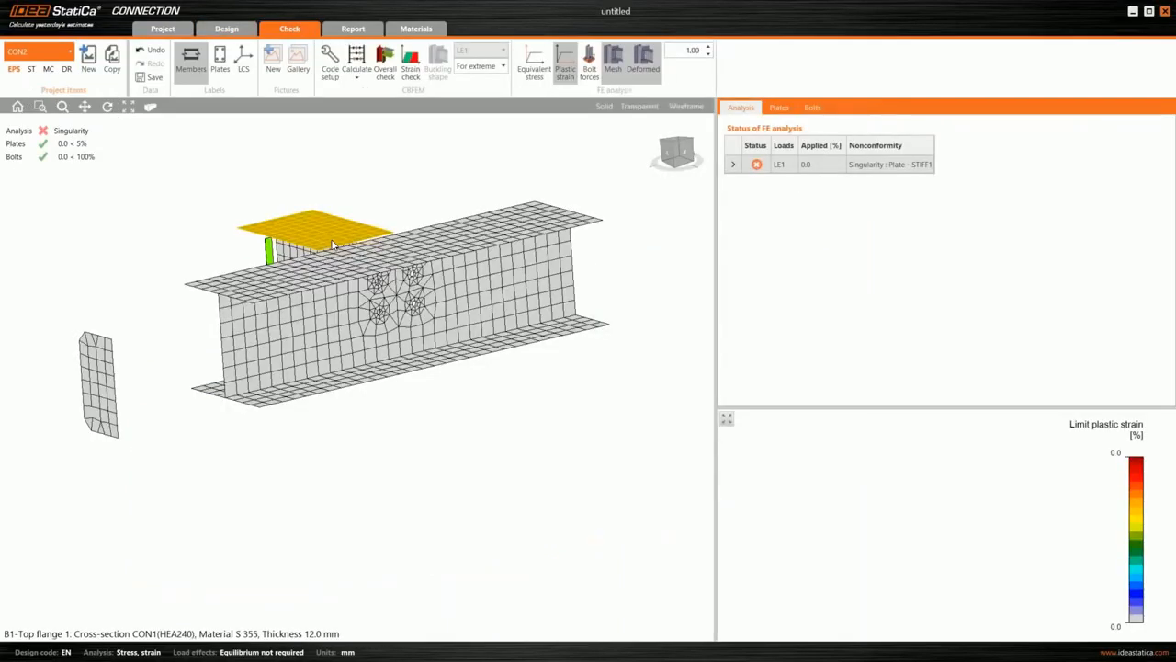
middle_drag(333, 244, 308, 194)
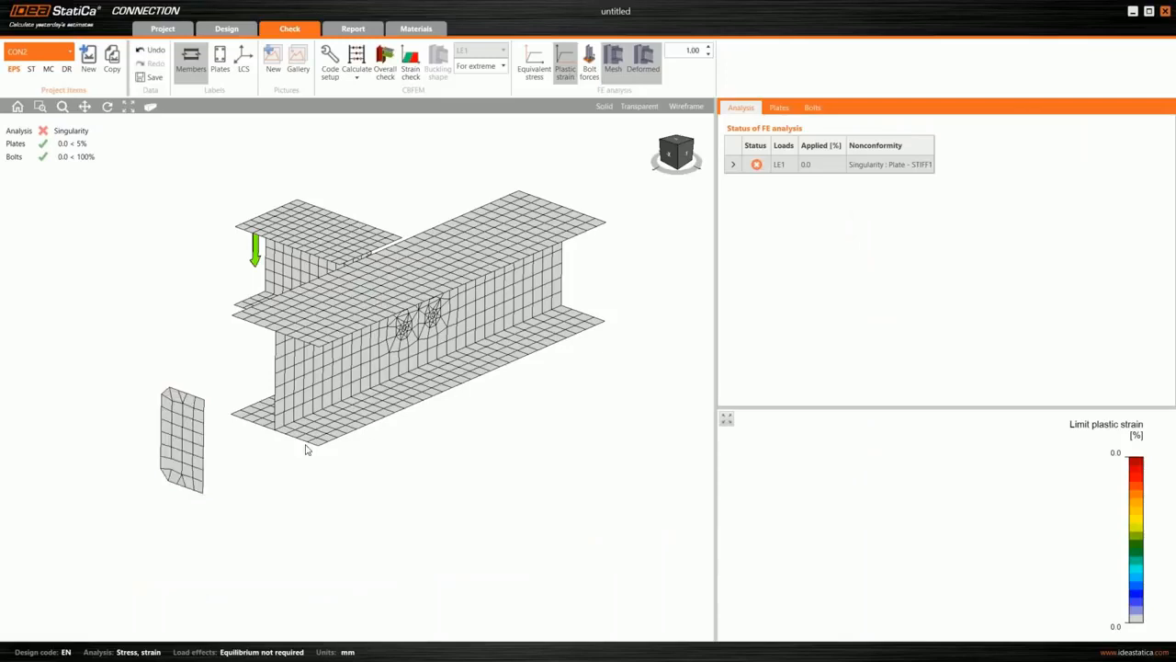
scroll(340, 395, up, 3)
middle_drag(370, 344, 341, 349)
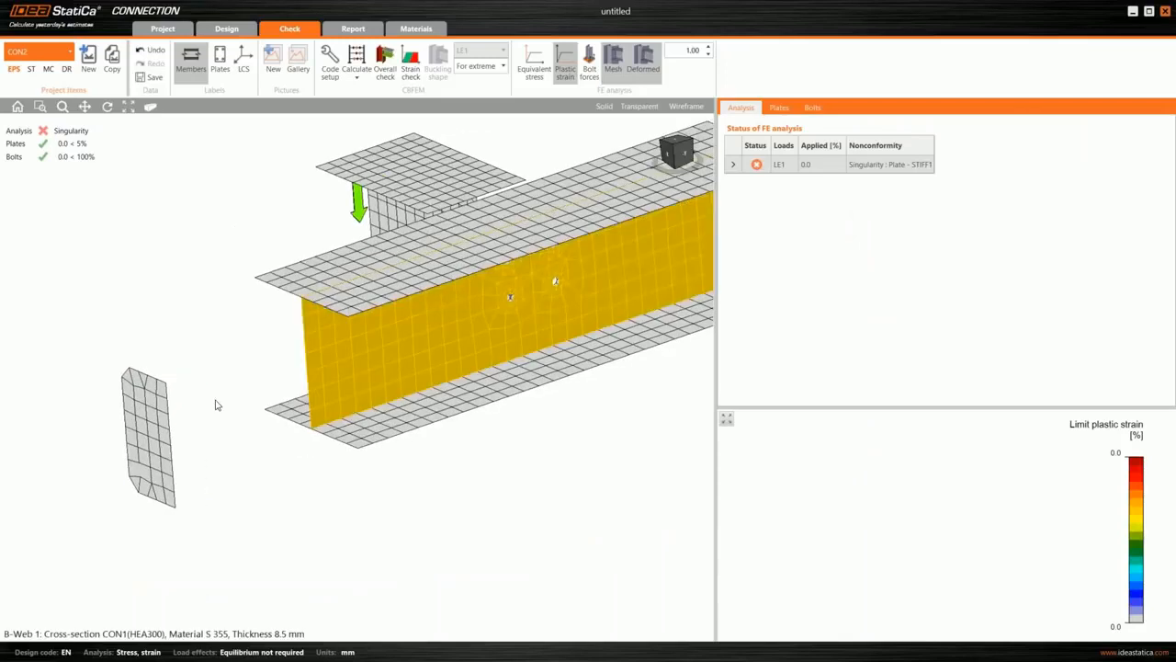
scroll(238, 388, down, 3)
click(238, 388)
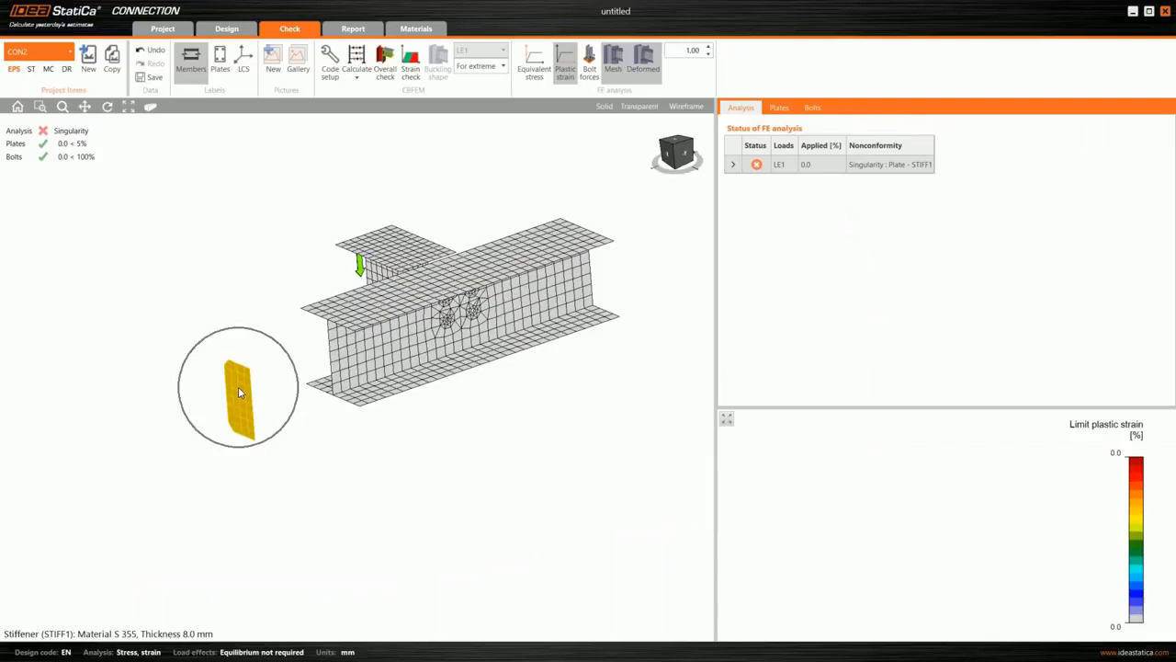
- Restore the double-sided fillet weld for all welds of stiffener STIFF1
click(227, 30)
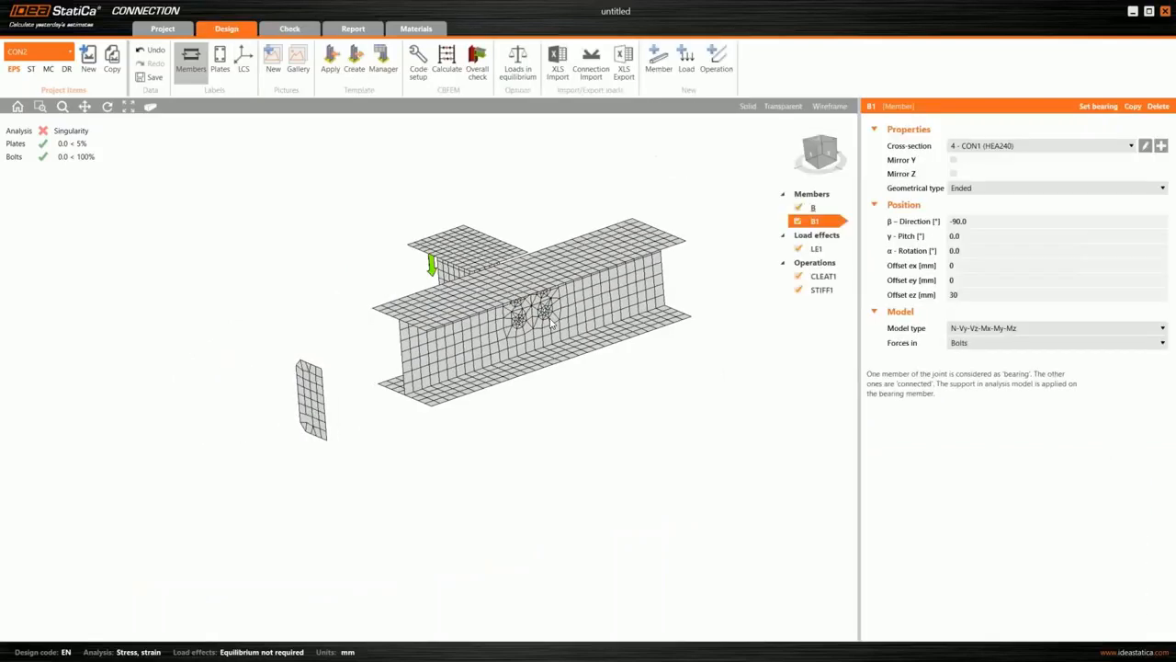
click(551, 323)
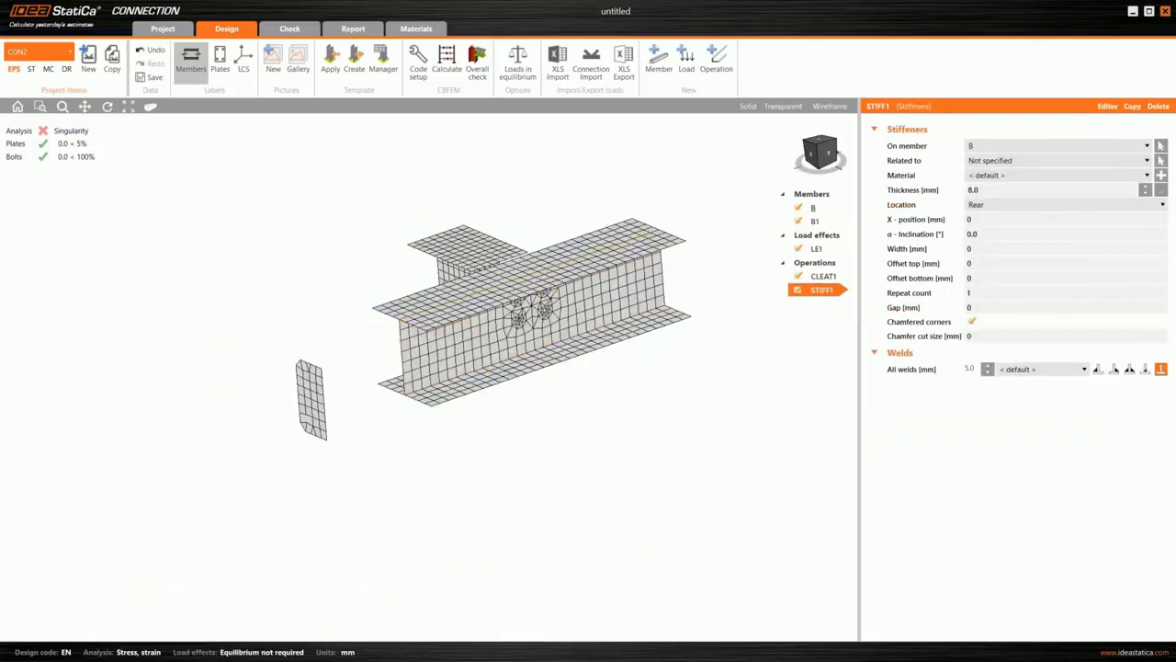
click(1131, 369)
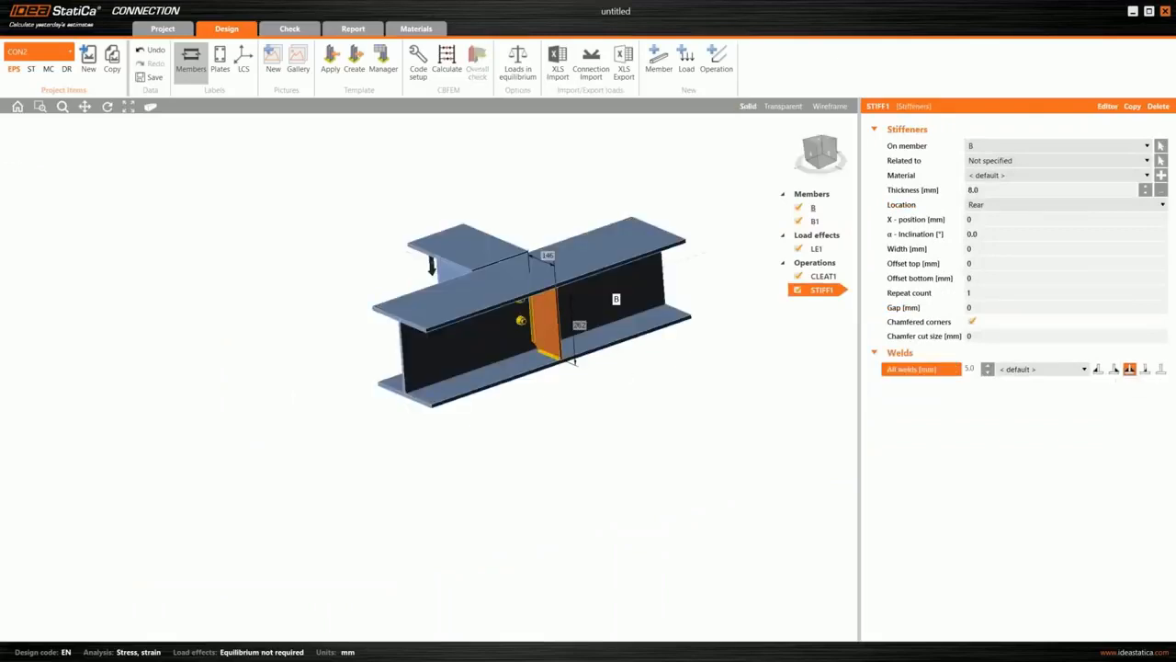
- Recalculate the joint with the welded stiffener and view the overall check from the cleat side
click(447, 57)
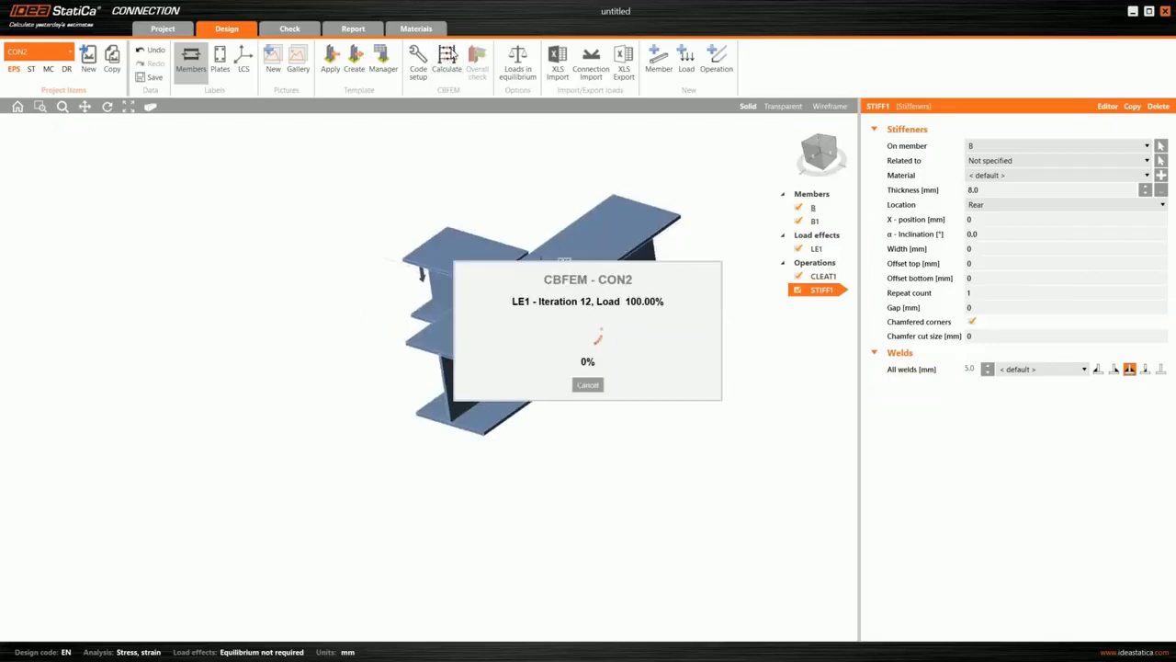
right_drag(541, 325, 475, 243)
click(359, 62)
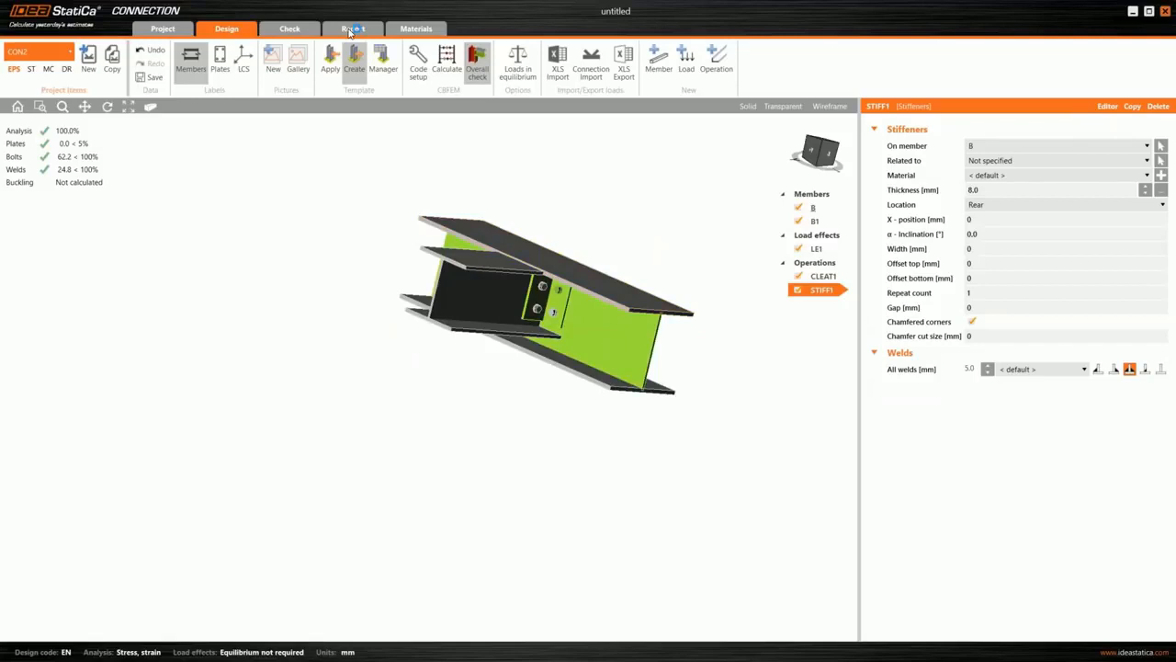
- Generate the detailed report for CON2 and review its project data, check summary, plate, bolt and weld tables, and result pictures
click(353, 29)
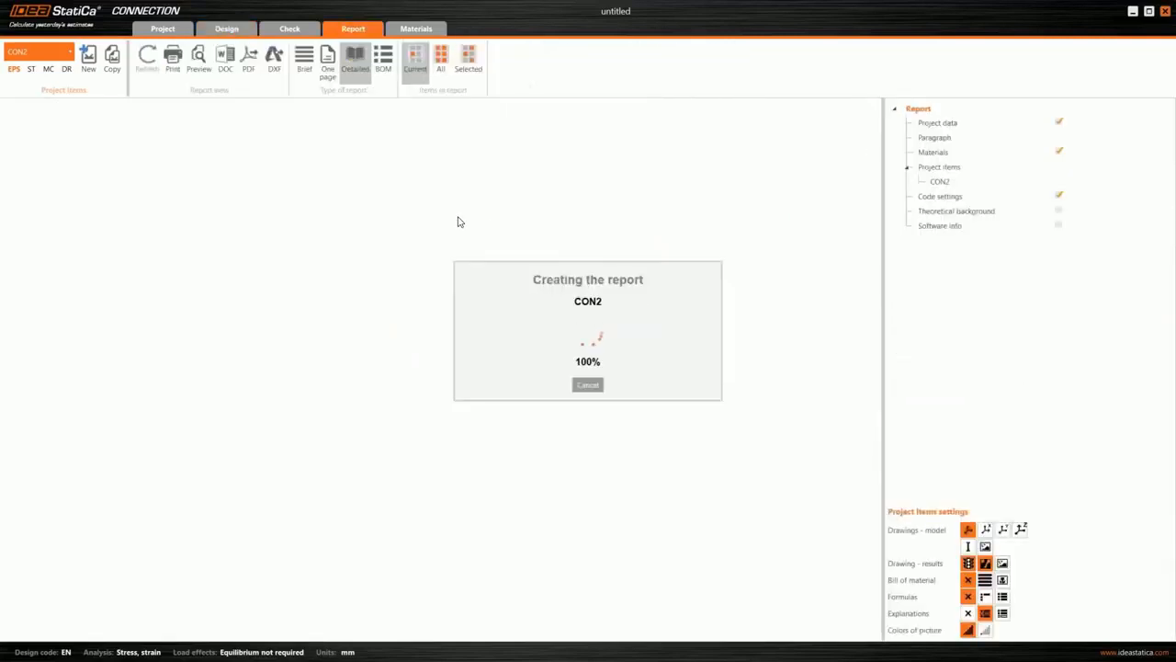
scroll(458, 223, down, 5)
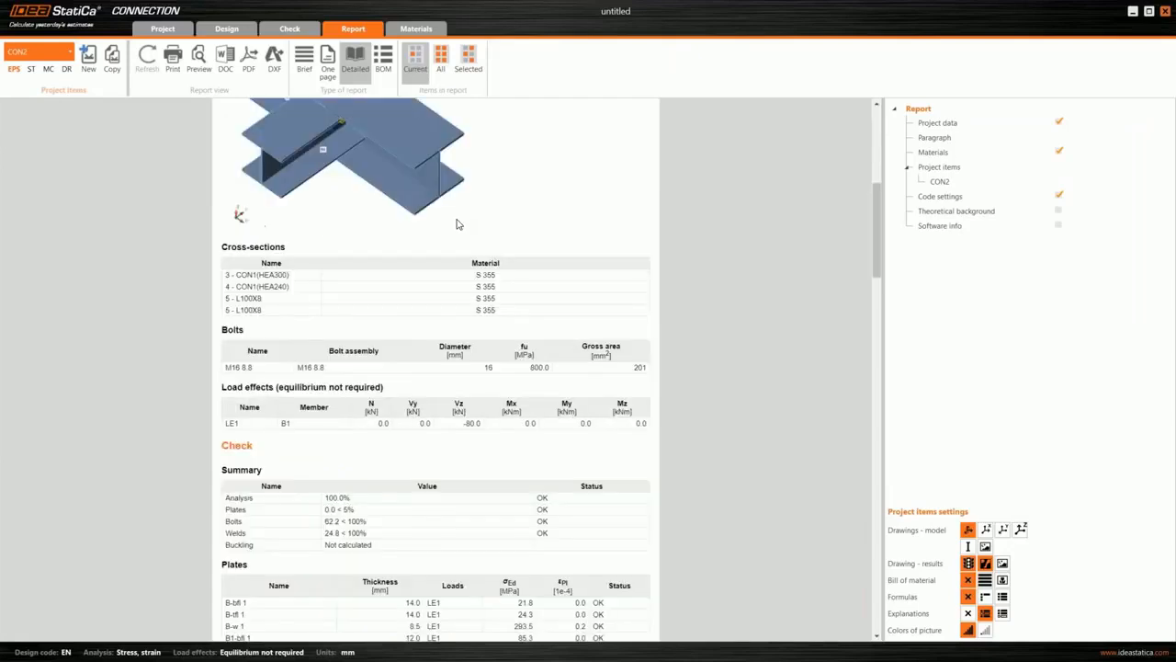
scroll(459, 223, down, 8)
scroll(459, 223, down, 8)
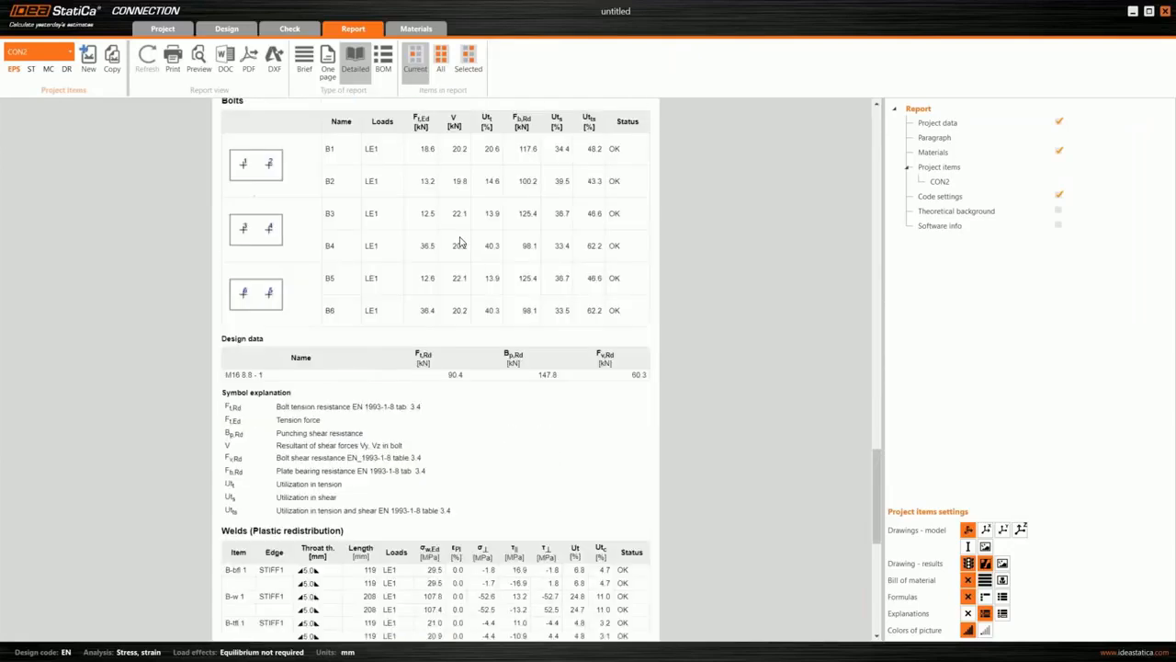
scroll(451, 230, down, 8)
scroll(423, 266, up, 15)
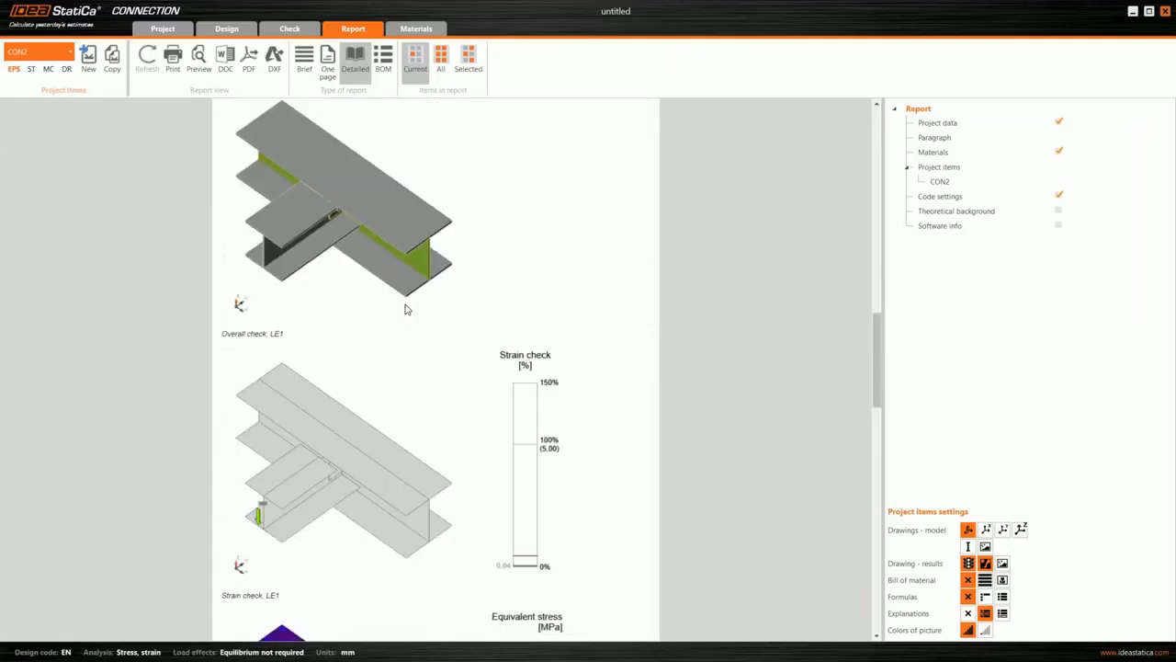
scroll(462, 326, up, 5)
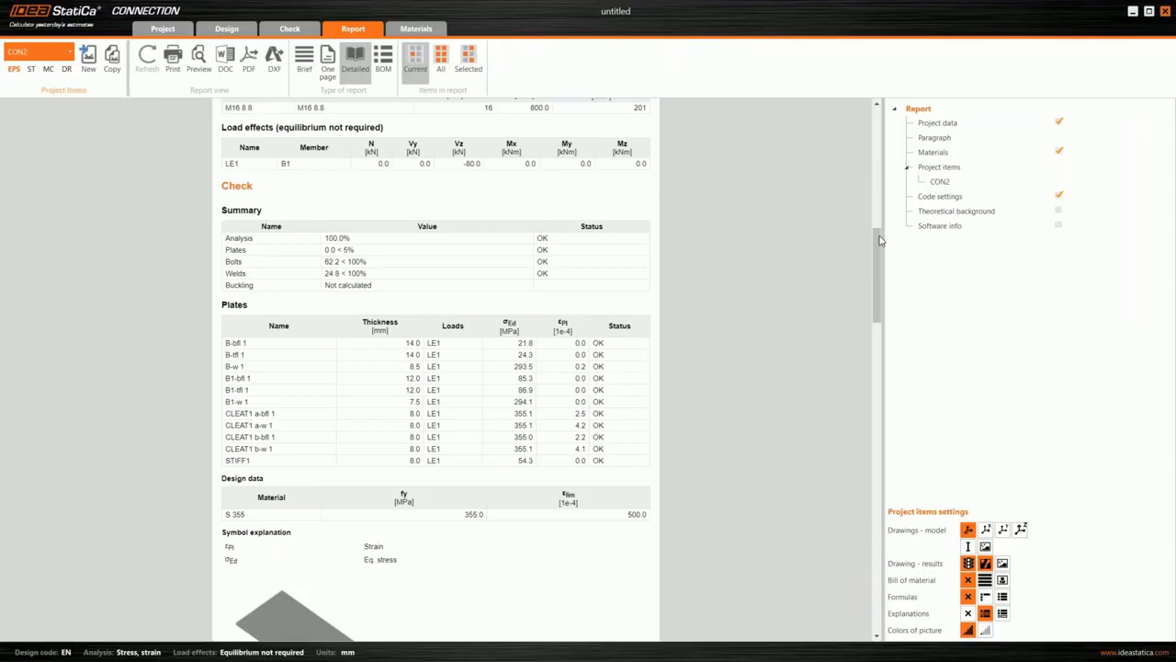
drag(879, 240, 879, 190)
scroll(880, 189, up, 3)
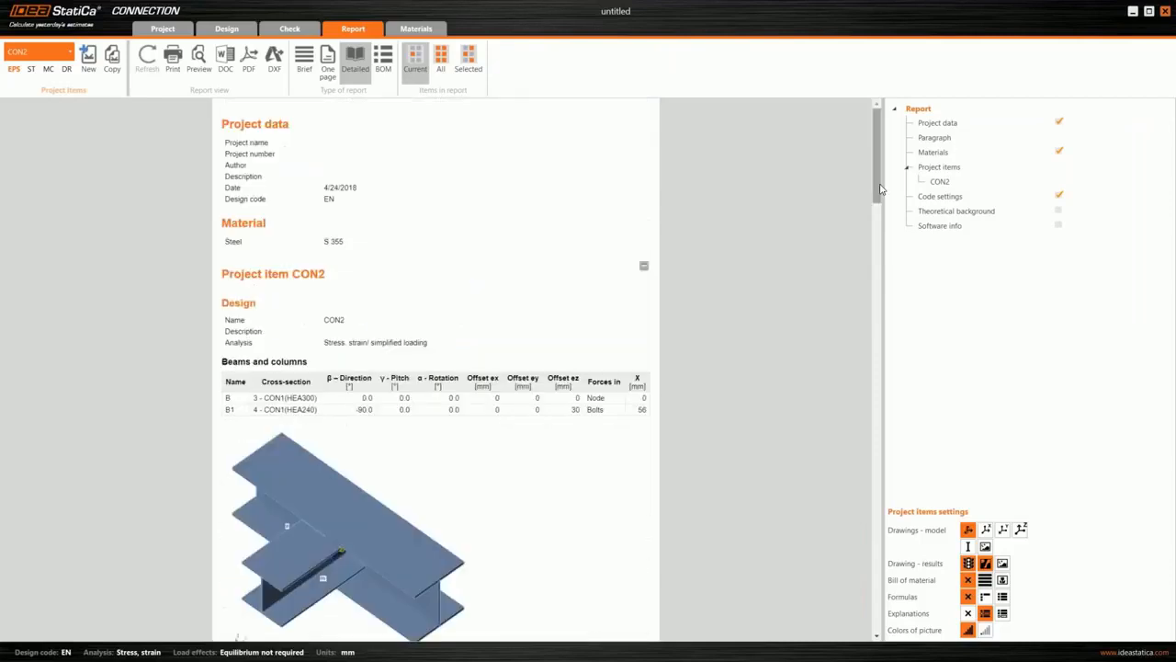
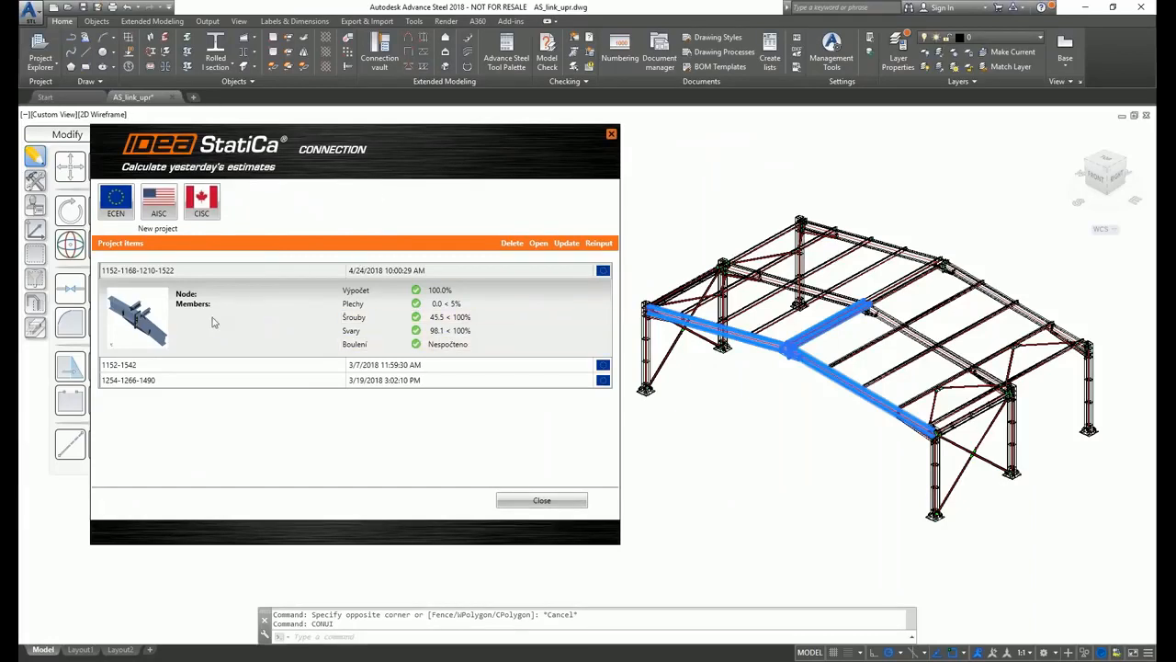
click(156, 369)
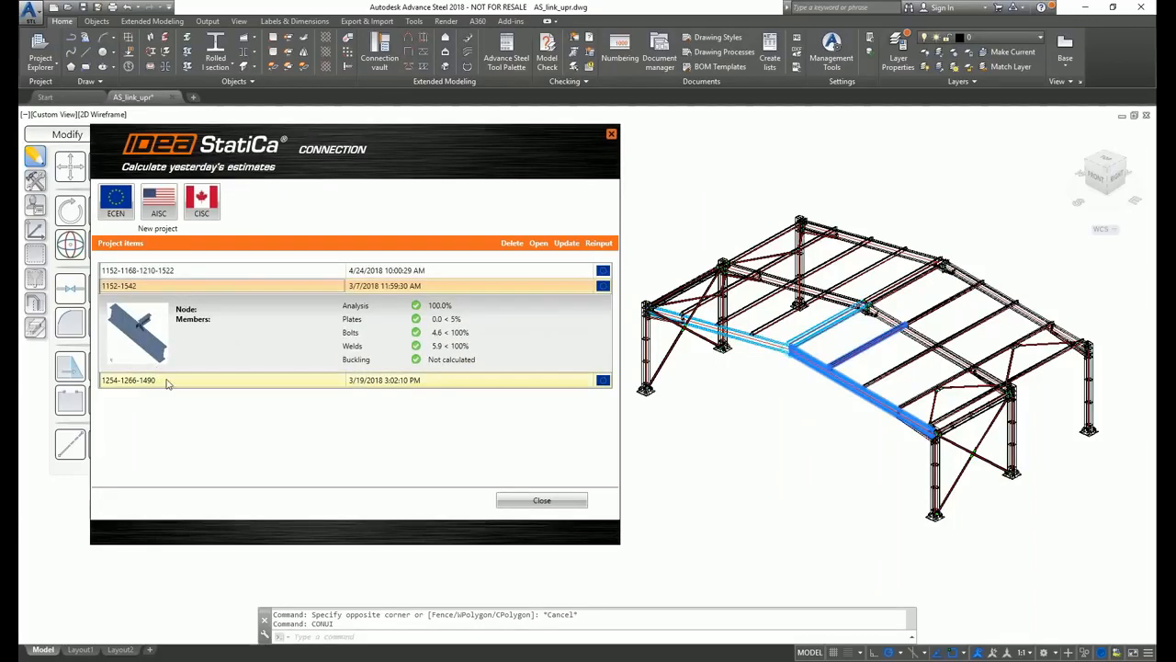
click(167, 382)
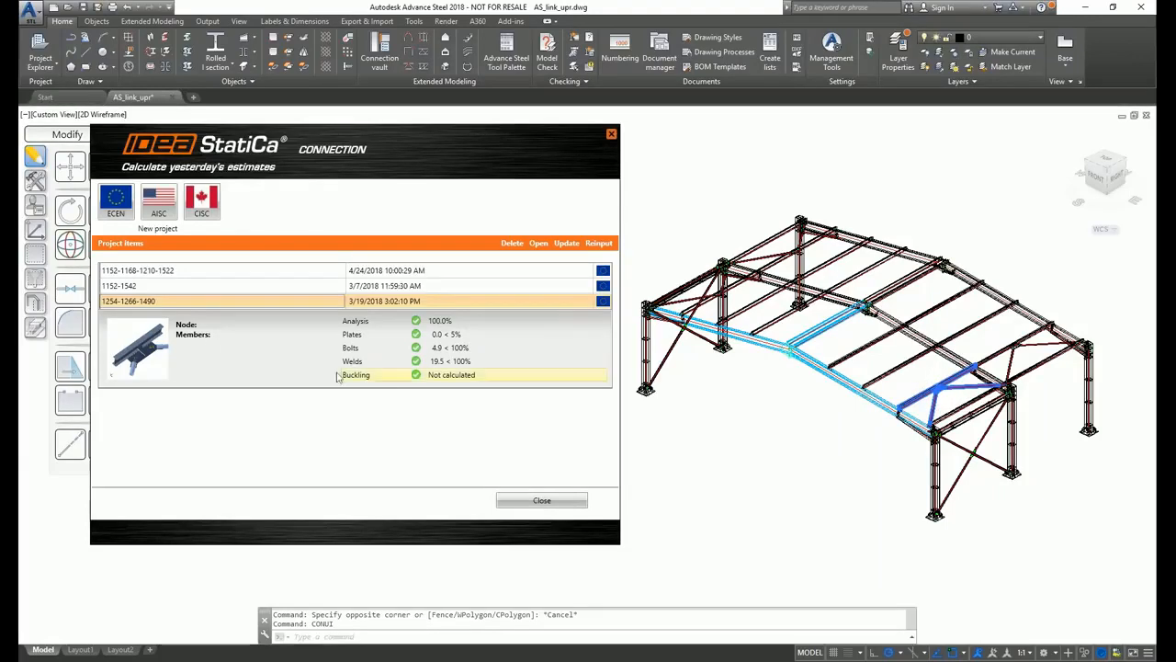
click(194, 291)
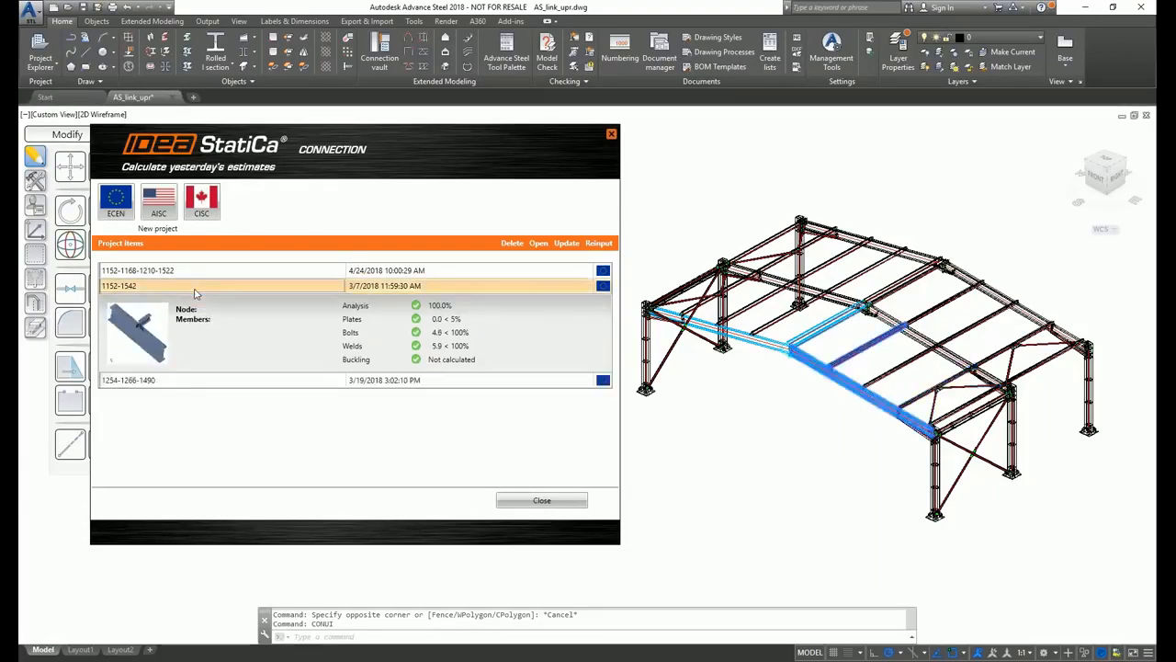
click(192, 381)
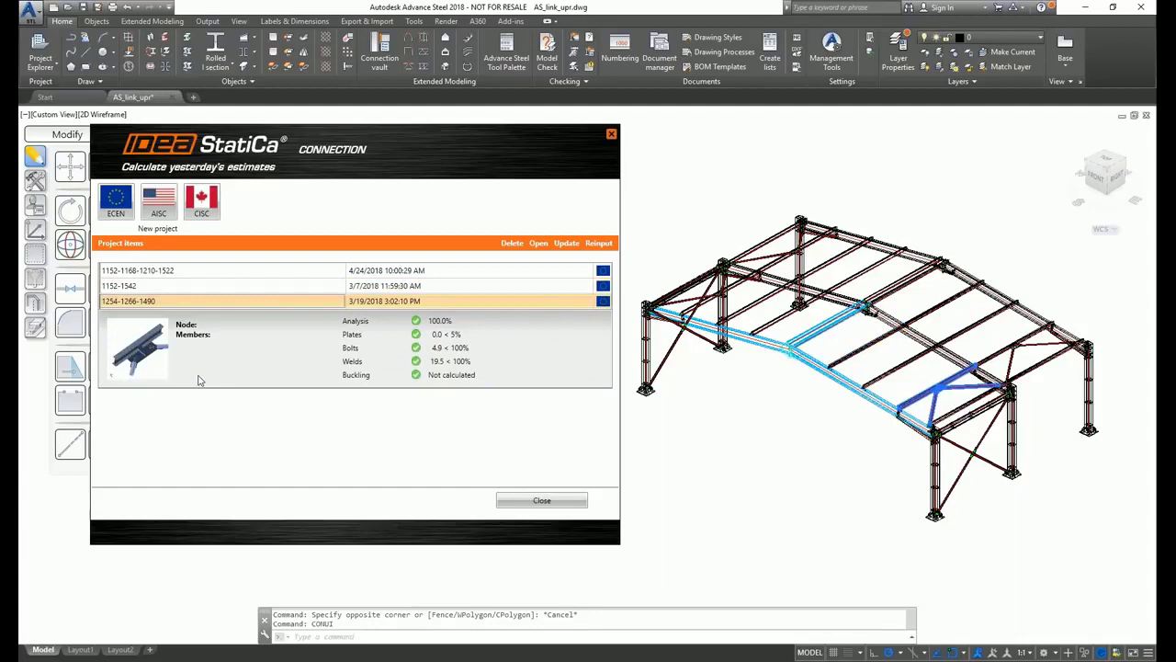
click(184, 274)
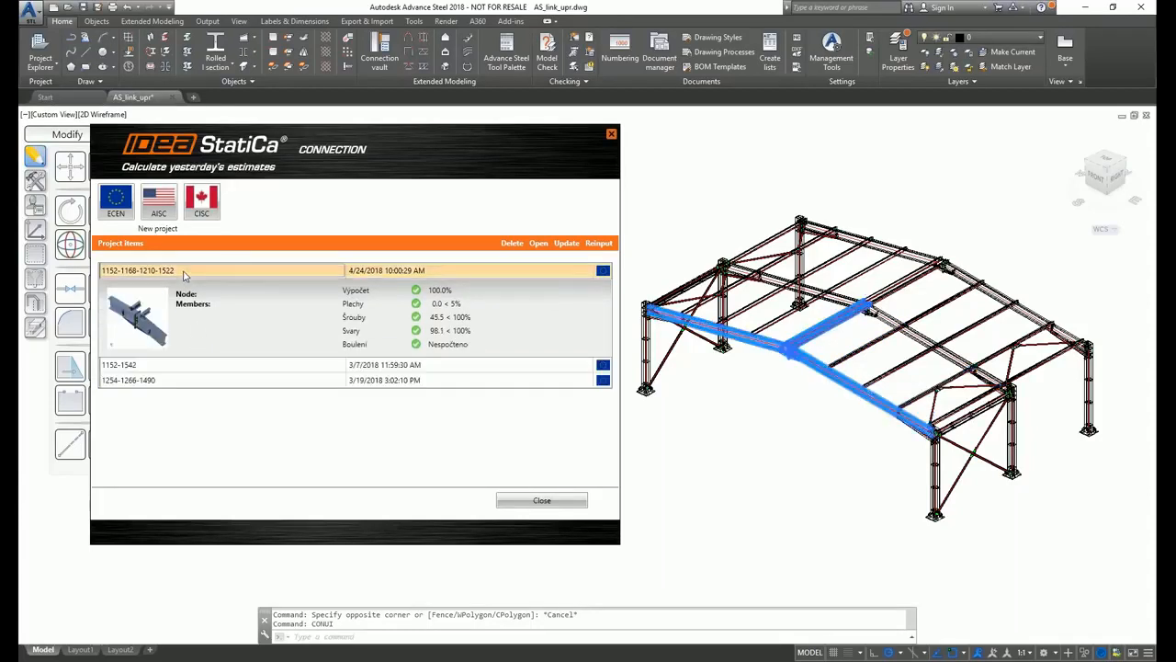
click(511, 243)
click(363, 359)
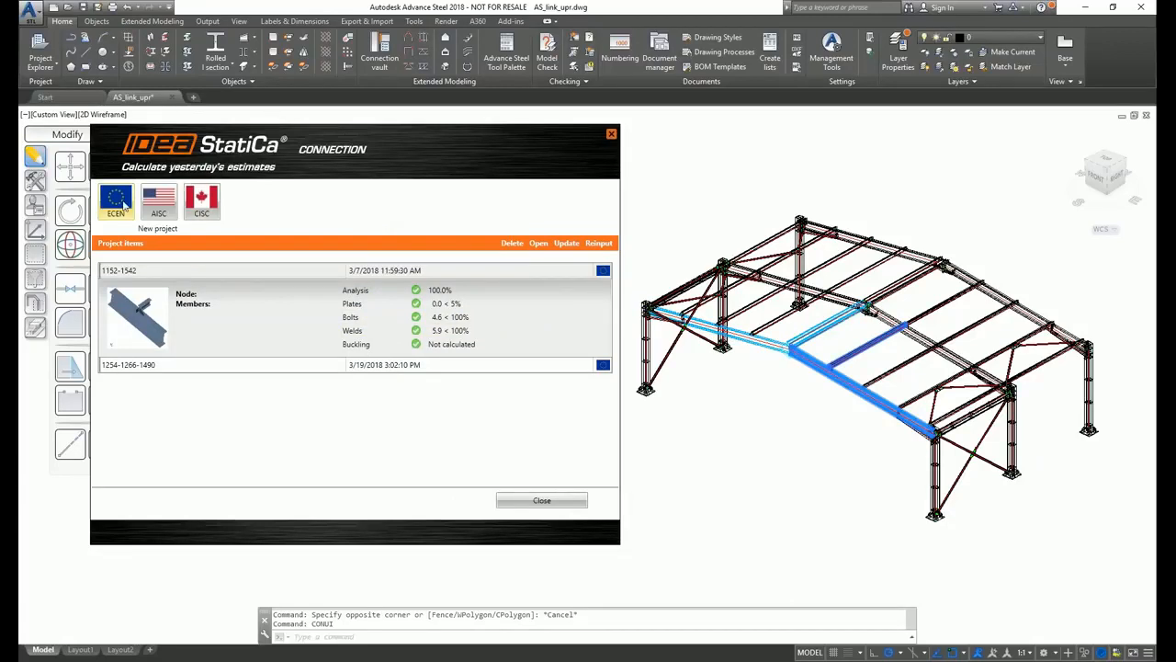
- Start a new ECEN connection project and set its connection point at the intersection of the two rafter axes
click(121, 204)
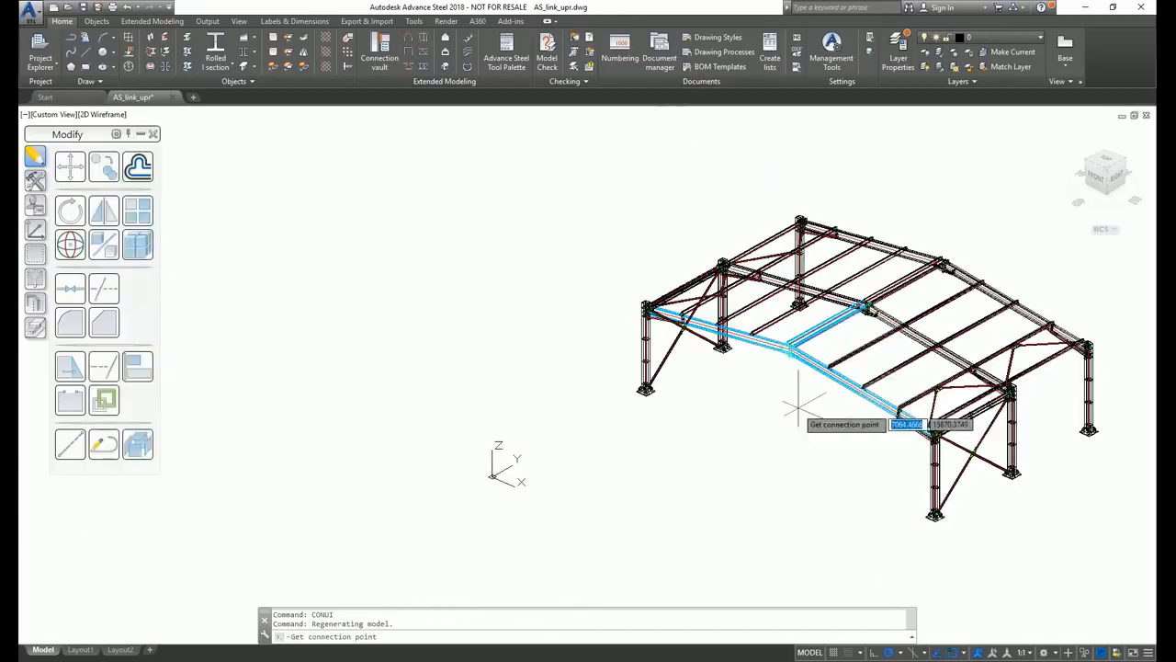
scroll(787, 359, up, 10)
scroll(772, 356, up, 3)
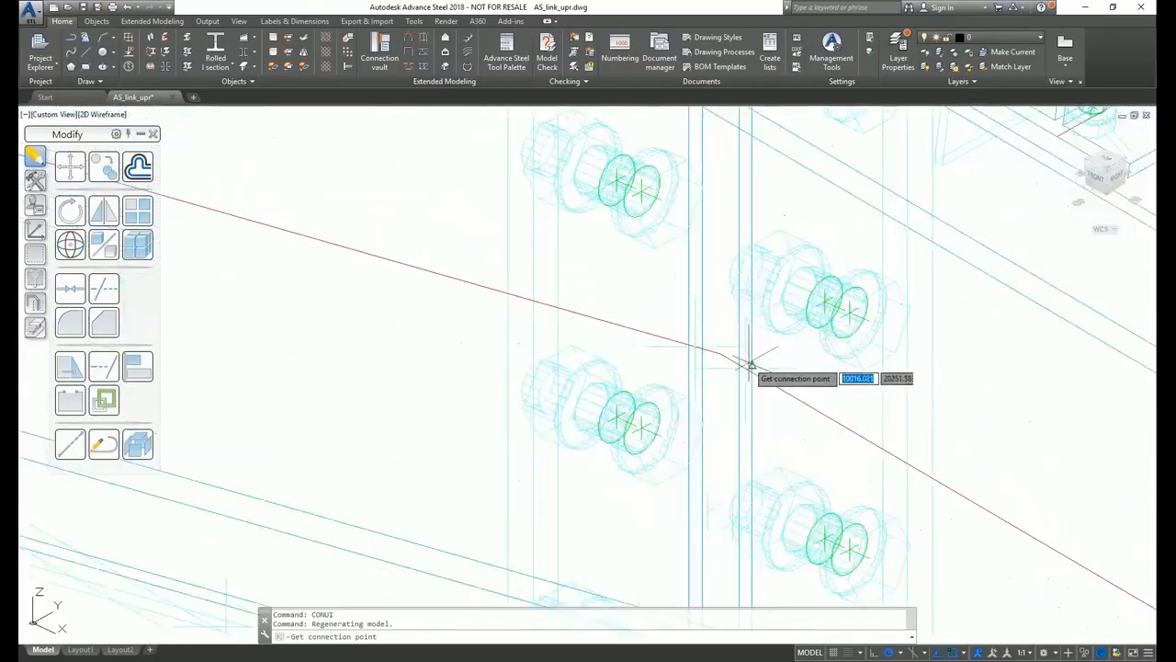
click(723, 355)
- Choose both rafters and the two purlins as the joint's beams, and all plates and bolts around the node as connection objects
scroll(721, 356, down, 5)
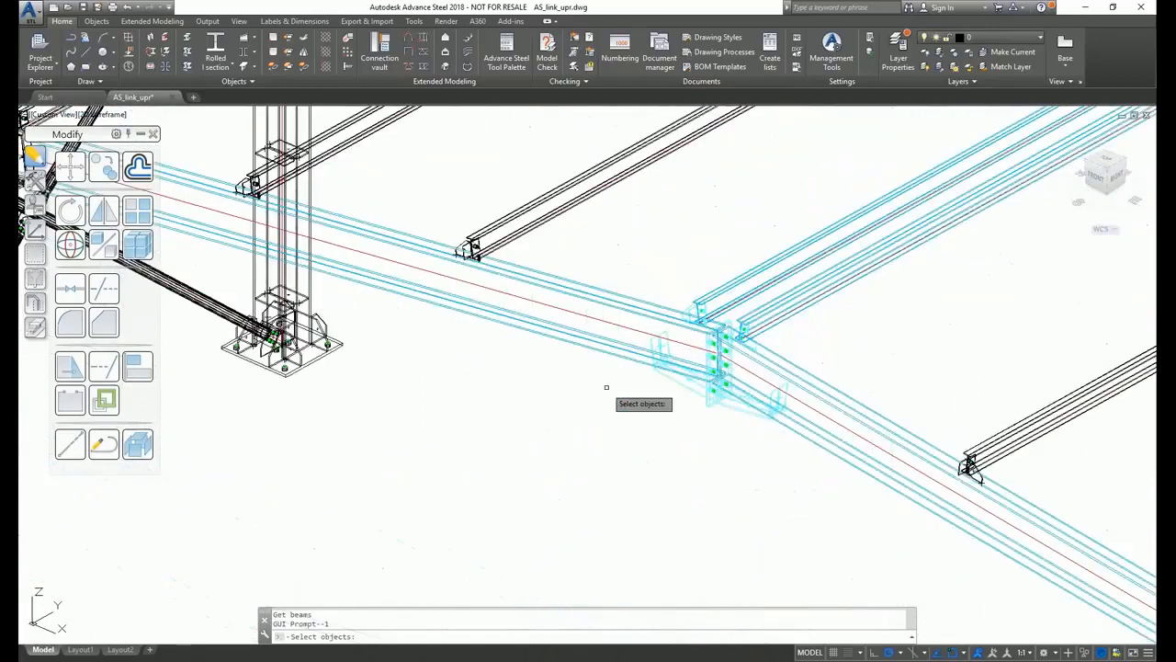
middle_drag(606, 403, 552, 400)
click(540, 320)
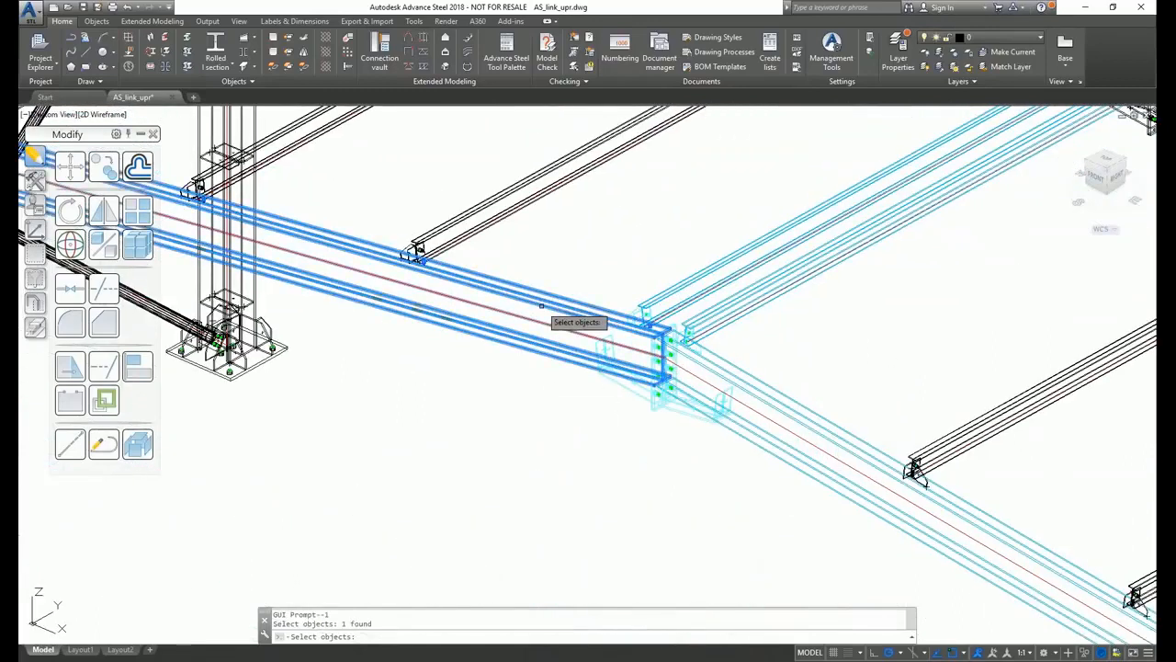
click(775, 407)
click(742, 312)
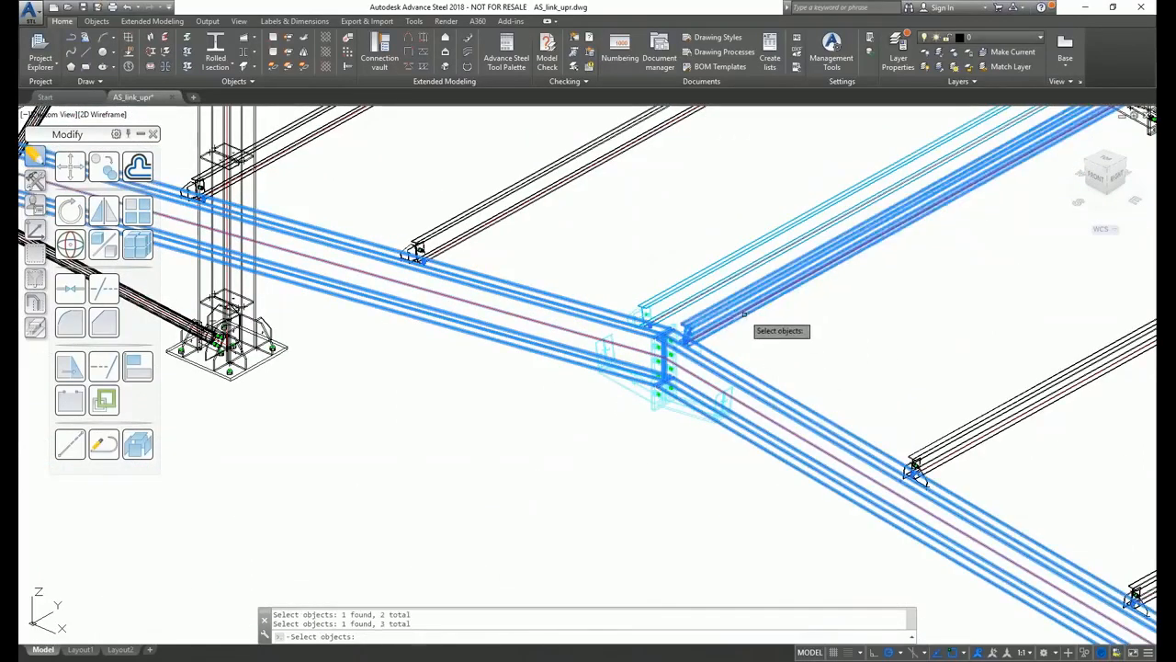
key(Return)
click(525, 259)
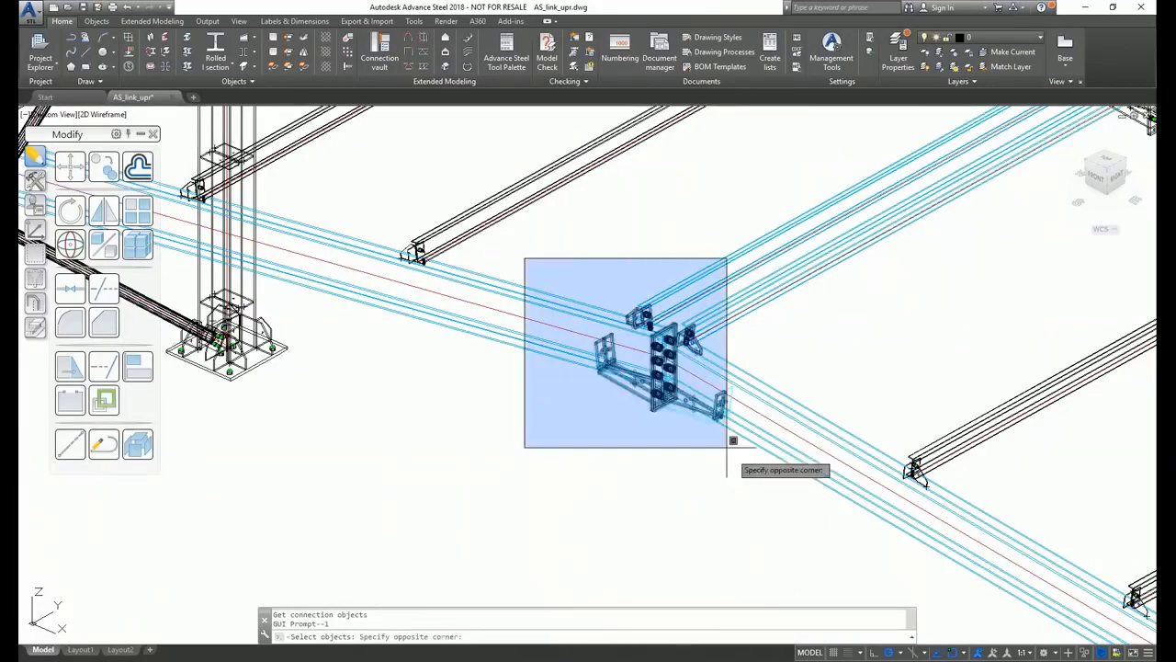
click(780, 496)
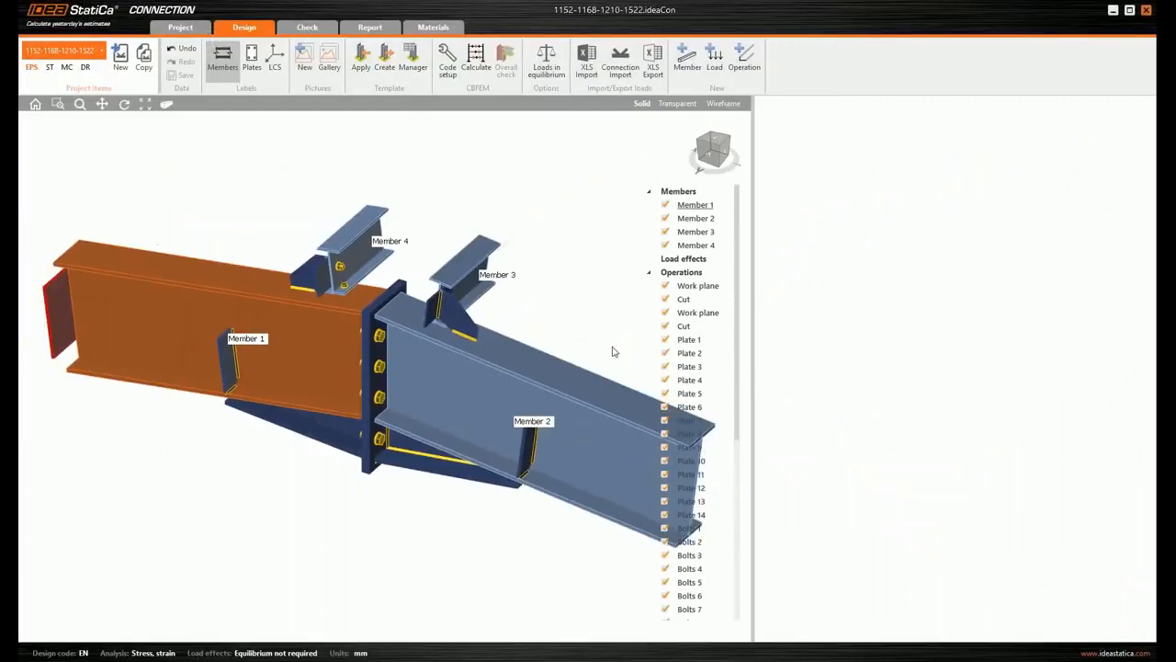
- Set the forces of Member 3 and Member 4 to act in Bolts
click(649, 274)
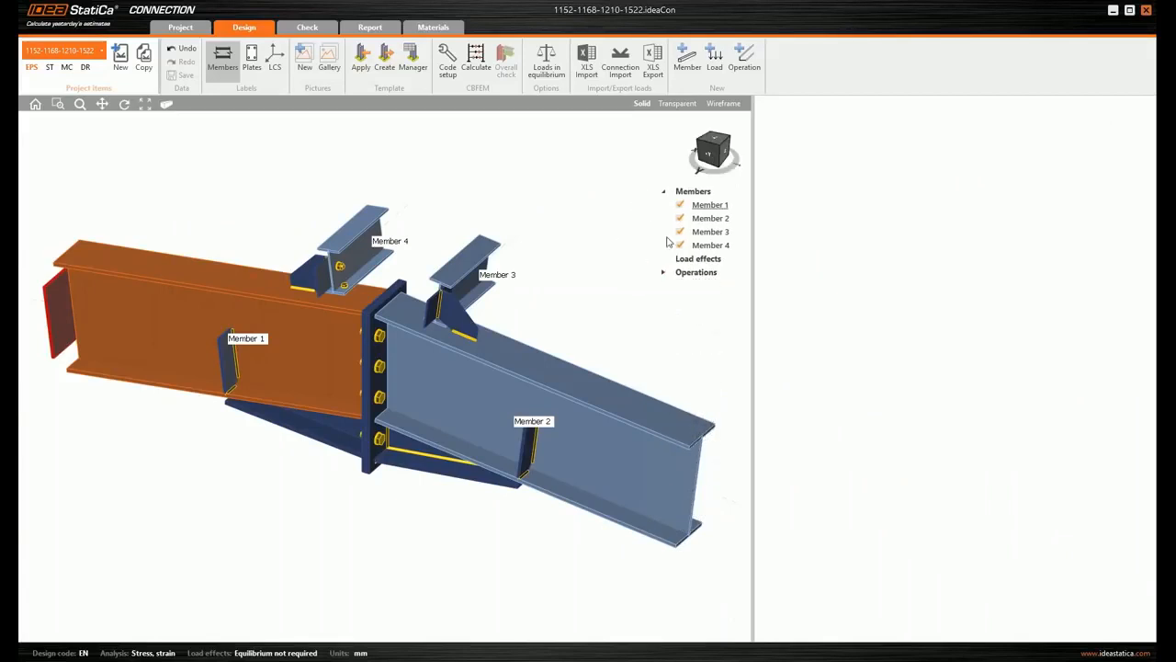
click(708, 232)
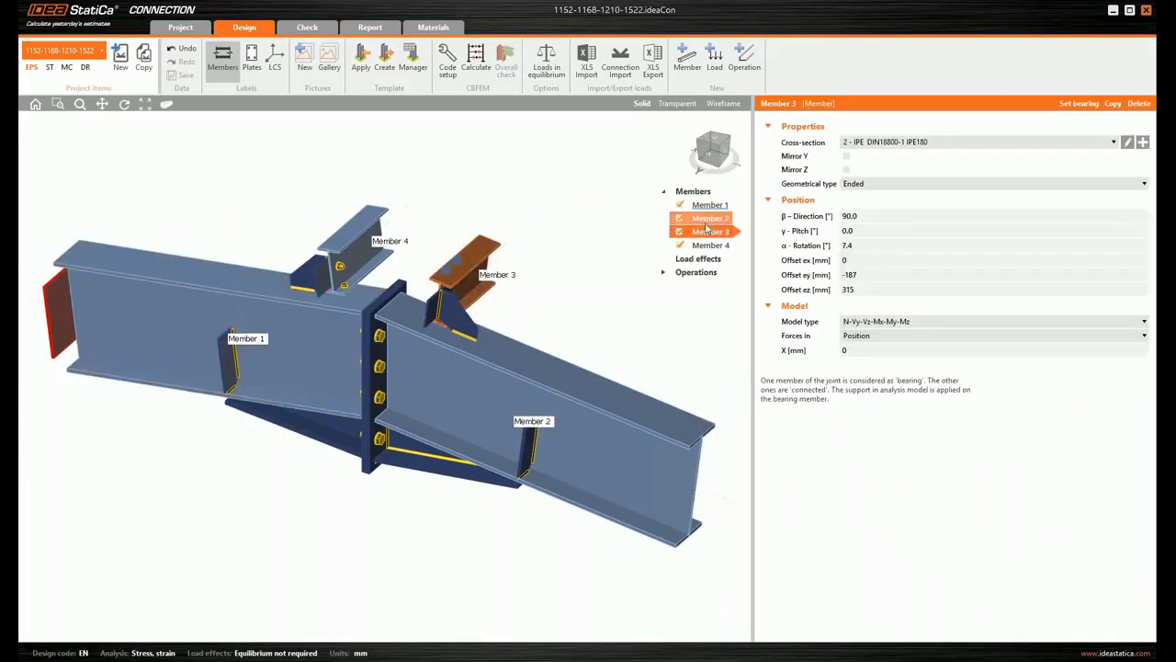
click(873, 337)
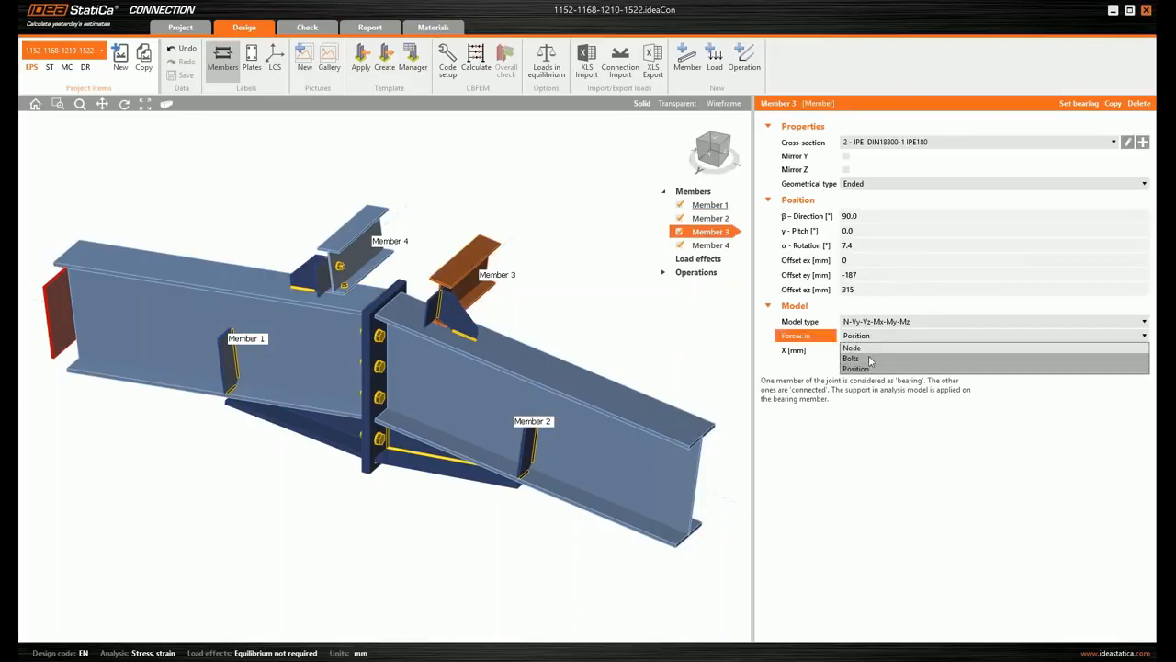
click(869, 350)
click(711, 246)
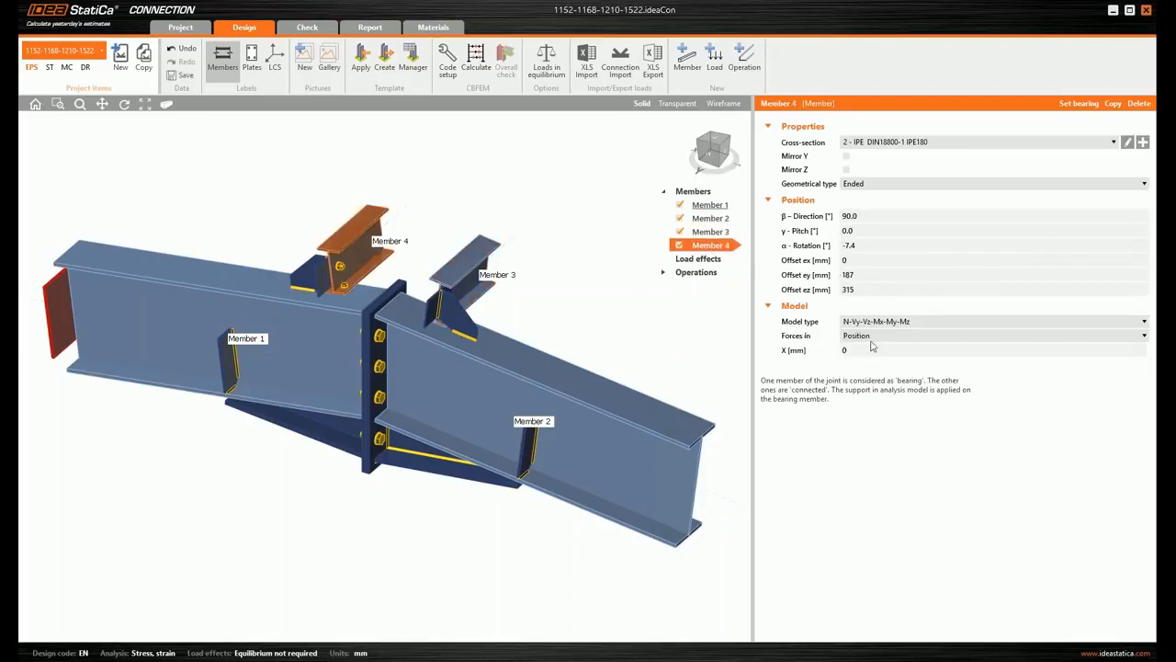
click(875, 338)
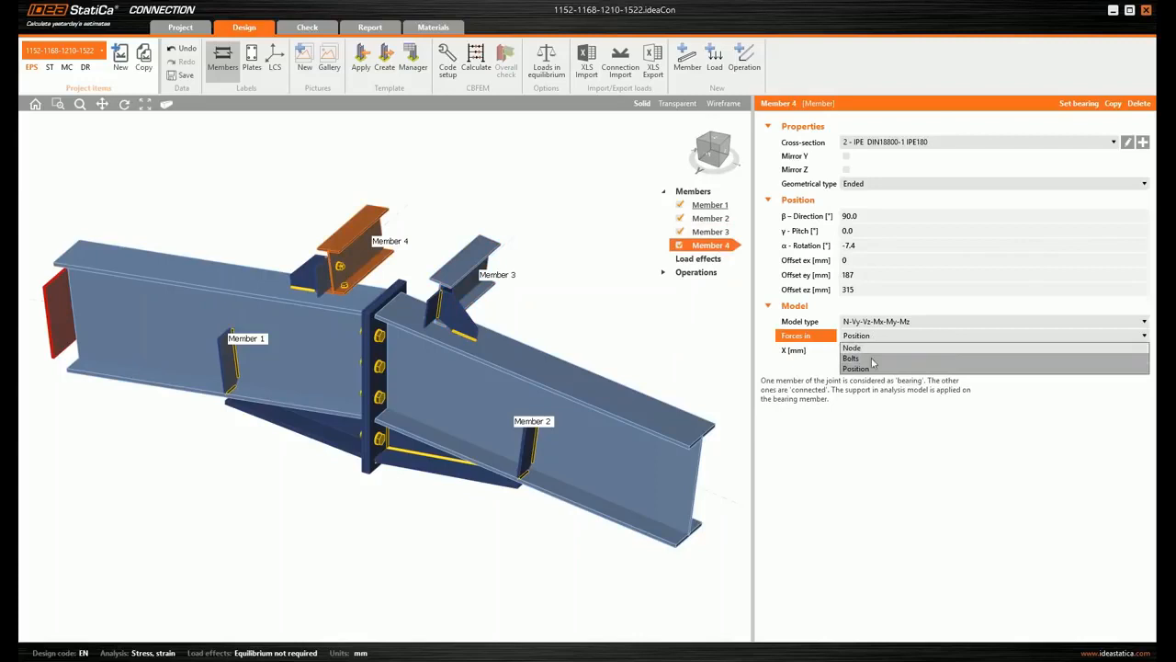
click(873, 359)
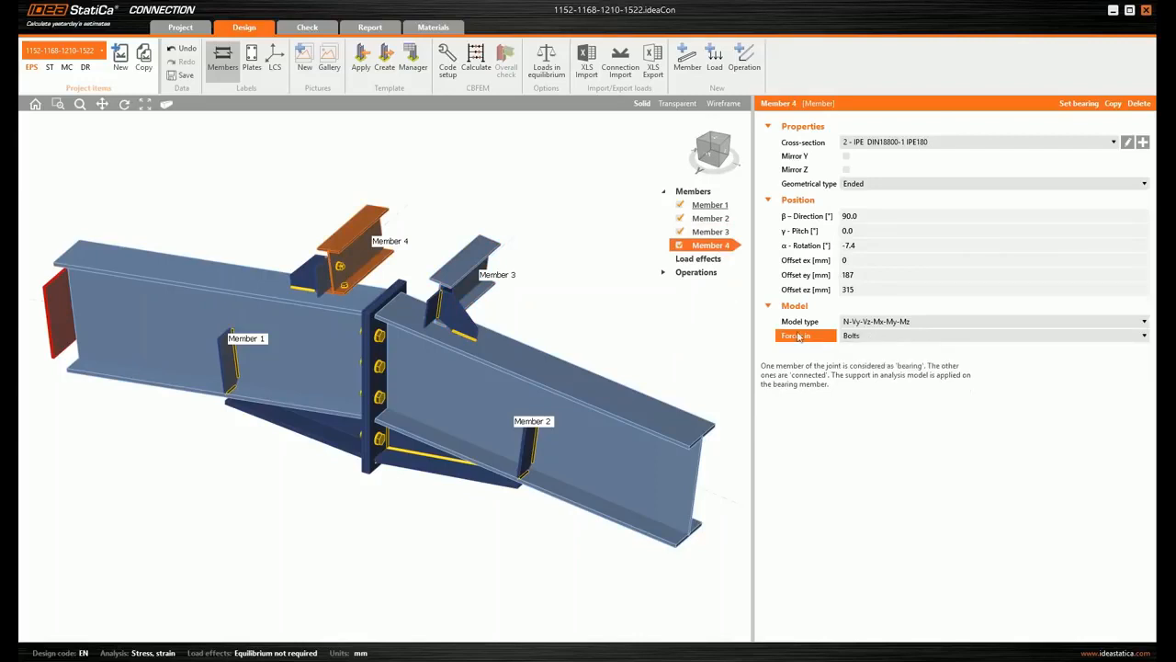
- Turn on loads in equilibrium for load effect LE1 and set N to -20 kN for Members 1 and 2
click(665, 195)
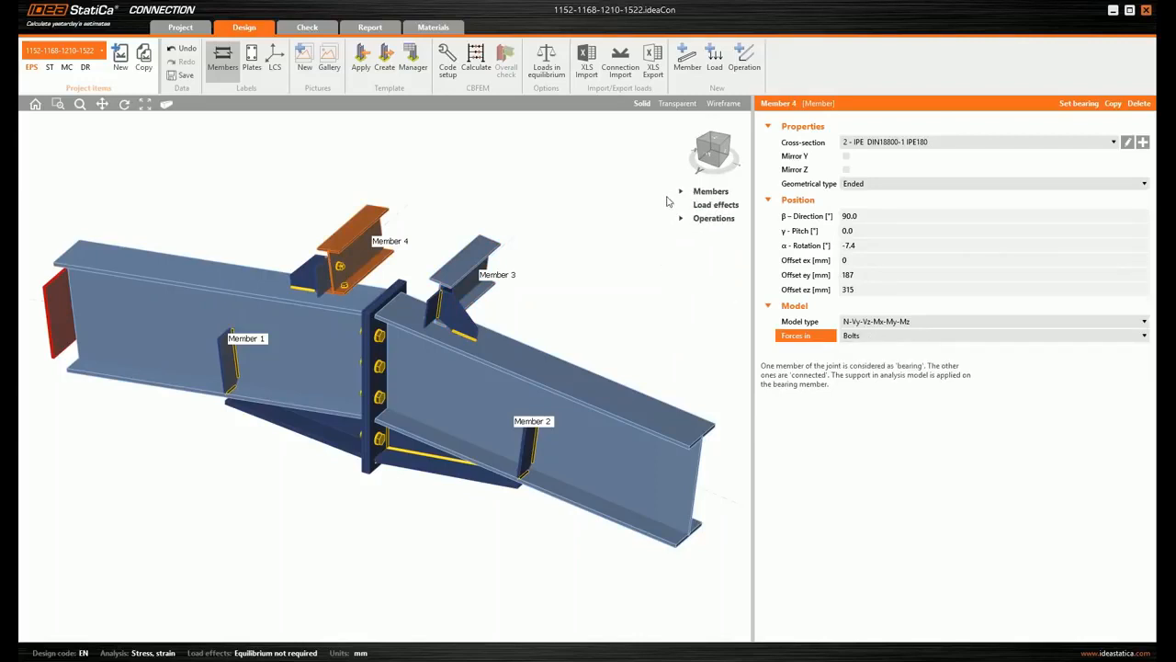
click(716, 206)
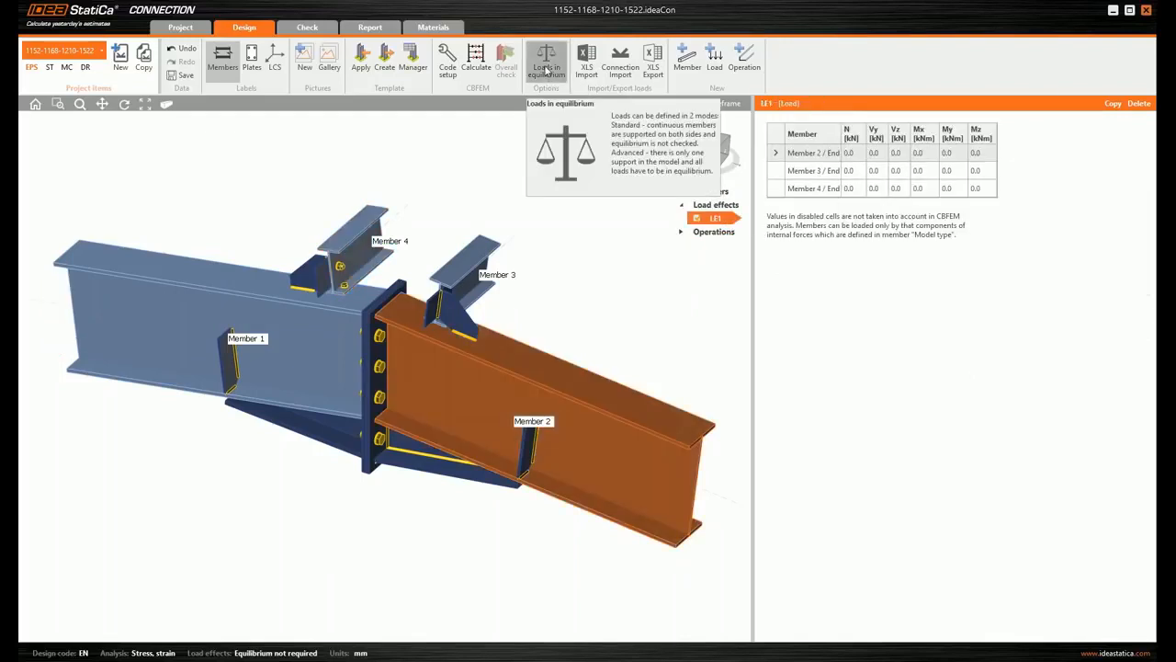
click(548, 69)
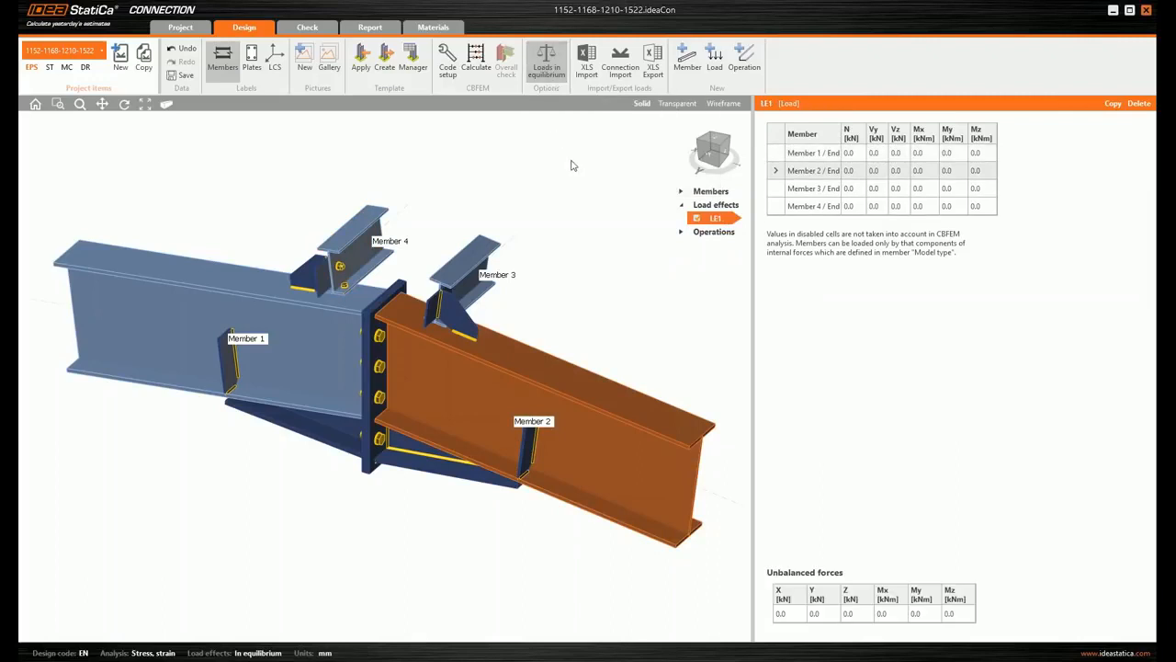
click(852, 153)
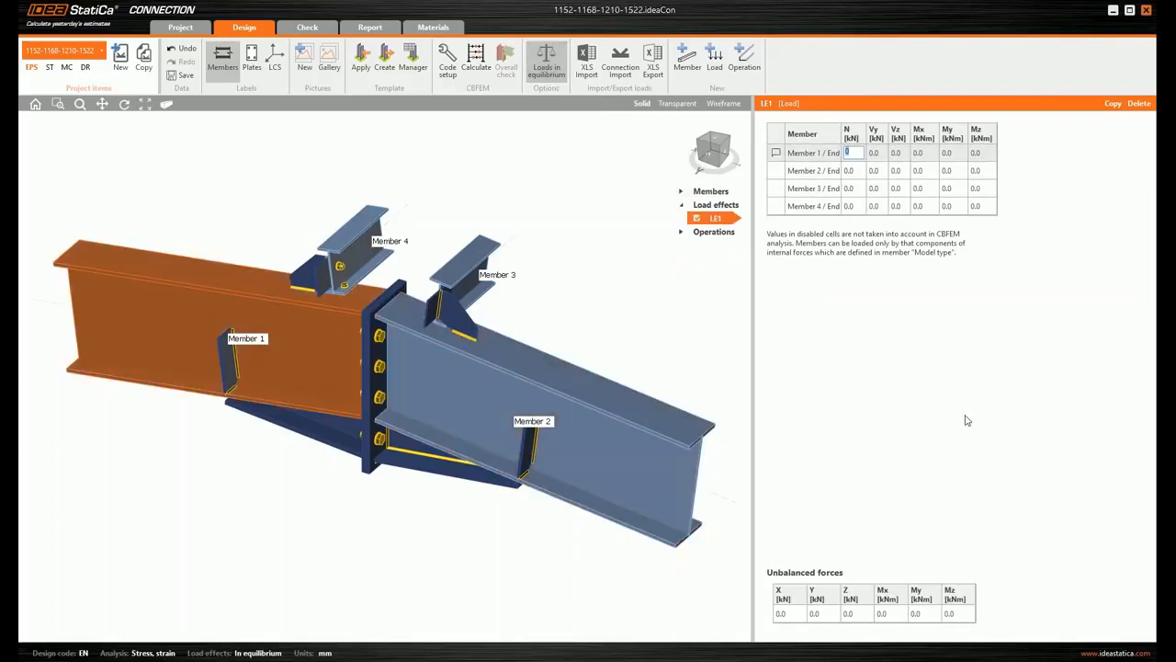
text(-20)
key(Return)
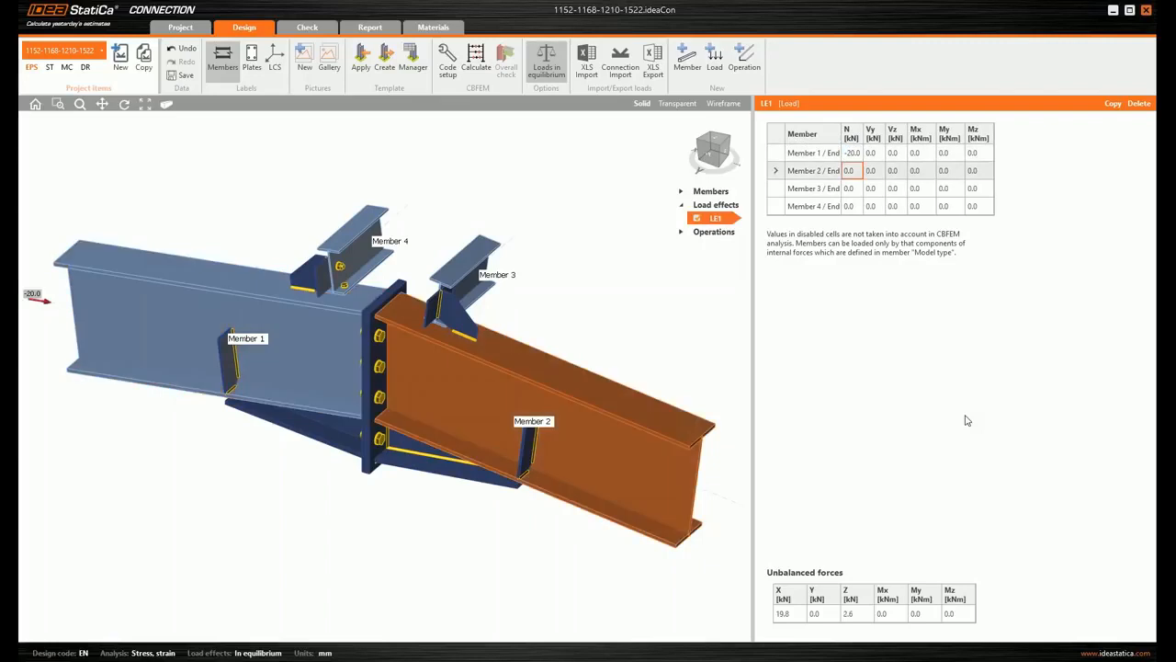
text(-20)
key(Return)
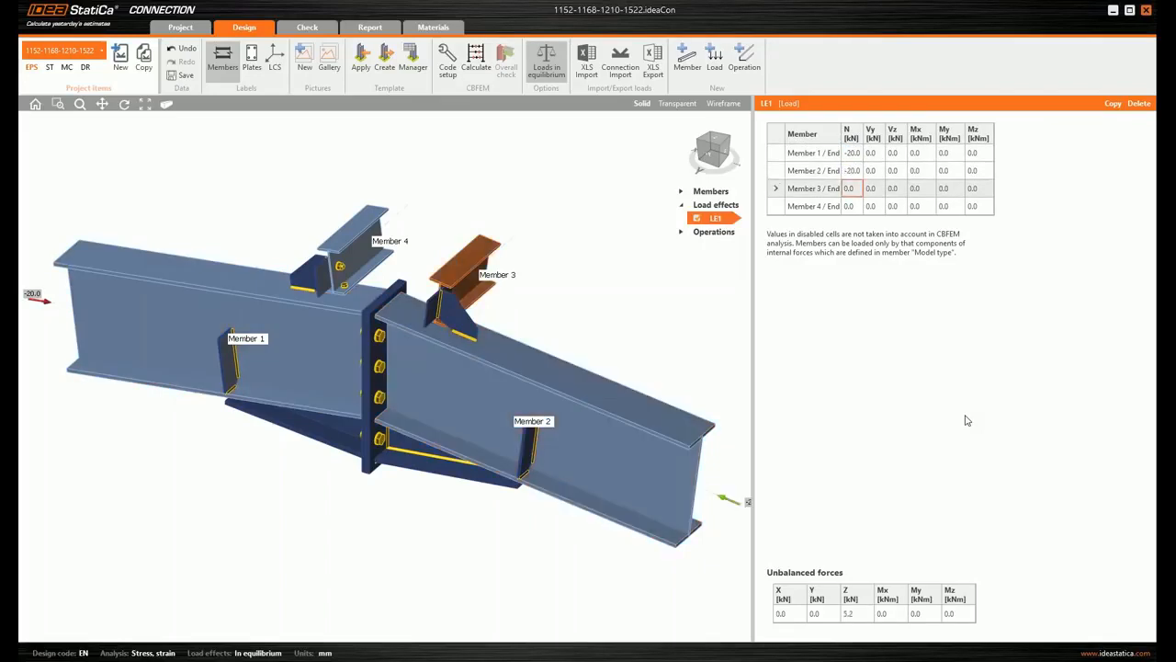
- Set the shear force Vz in LE1 to 12.4 kN for Members 1 and 2 and -15 kN for Members 3 and 4
click(897, 152)
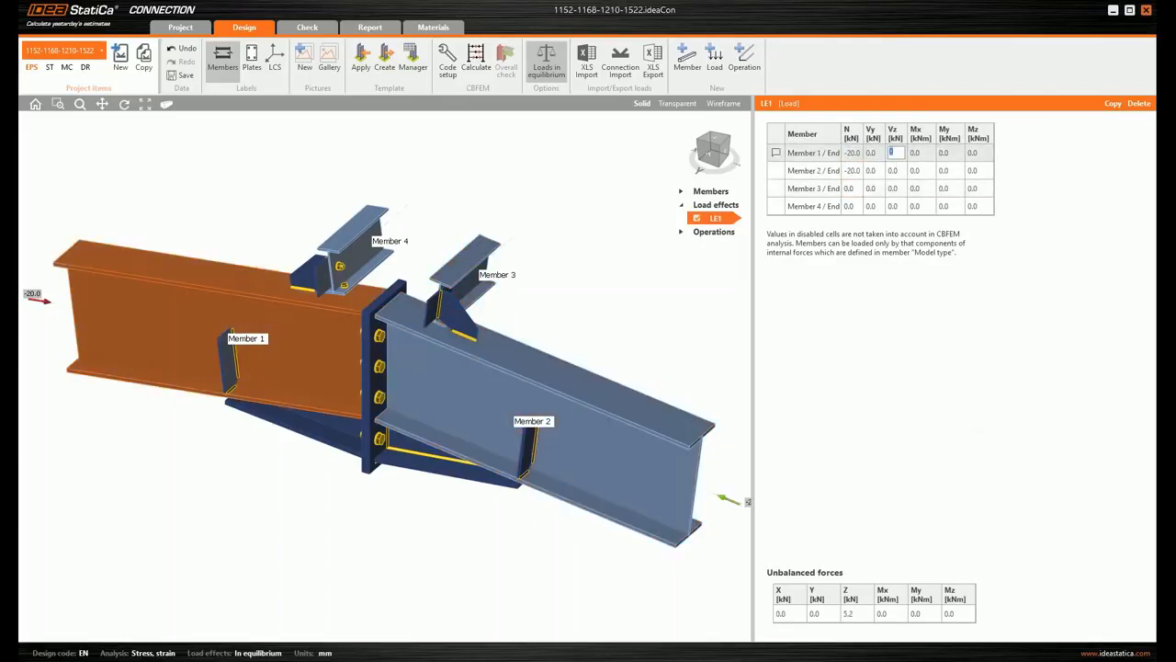
text(12.4)
key(Return)
text(12.4)
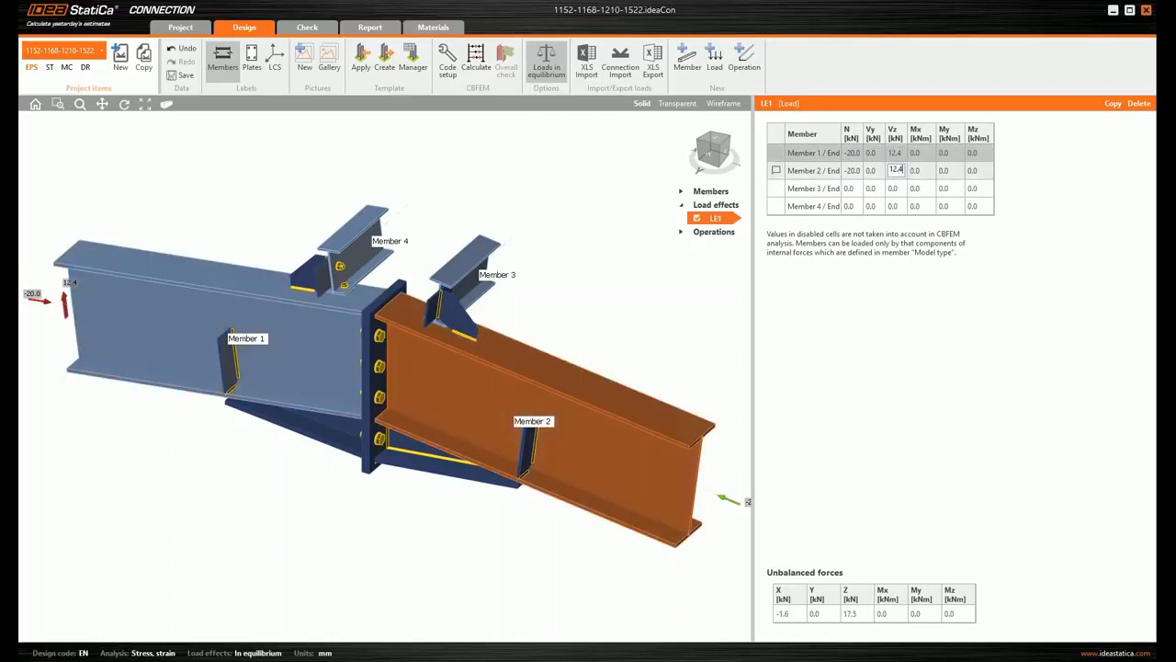
key(Return)
text(-15)
key(Return)
text(-15)
key(Tab)
- Set the bending moment My in LE1 to 90 kNm for Members 1 and 2 and calculate the joint
click(957, 150)
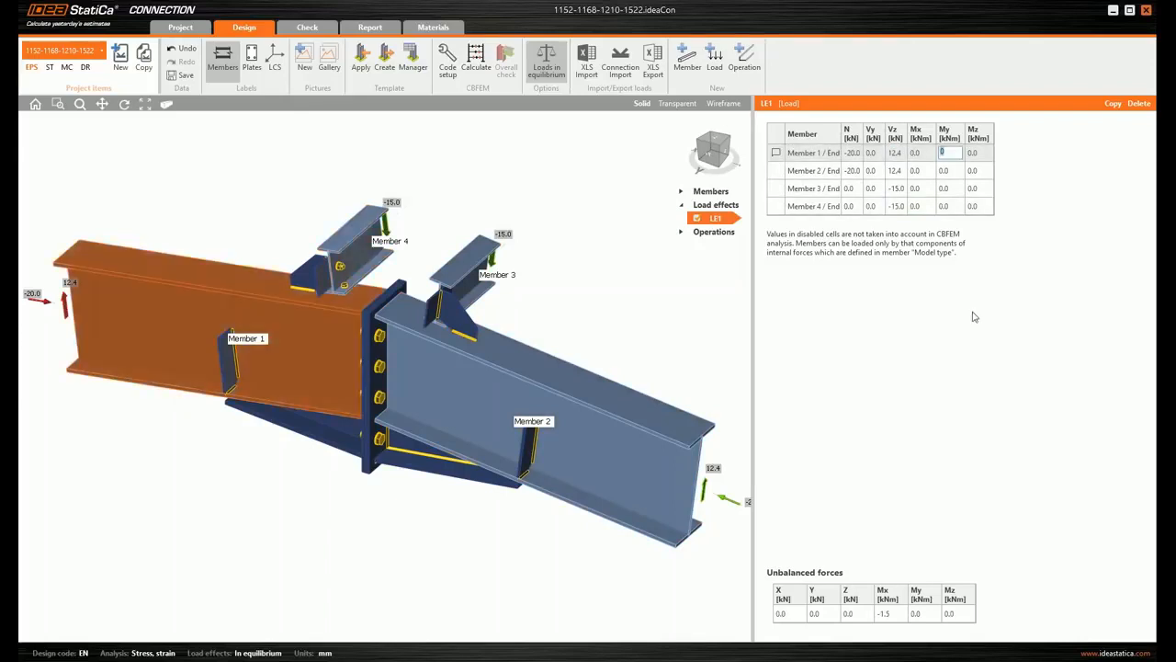
text(90)
key(Return)
text(90)
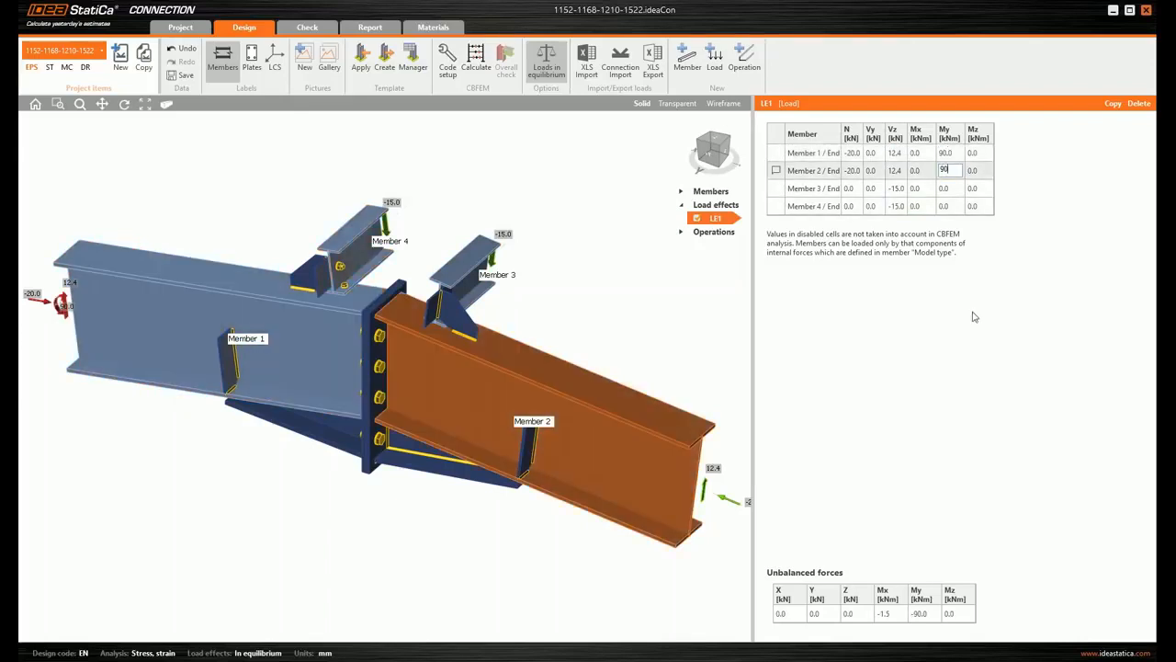
key(Return)
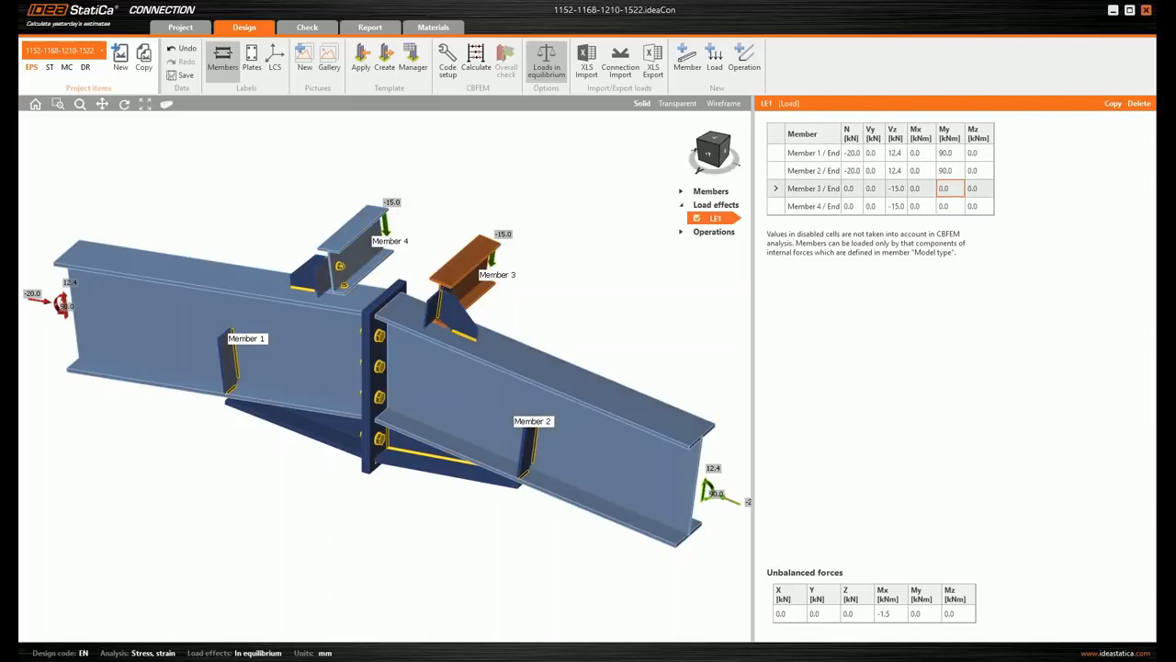
click(476, 64)
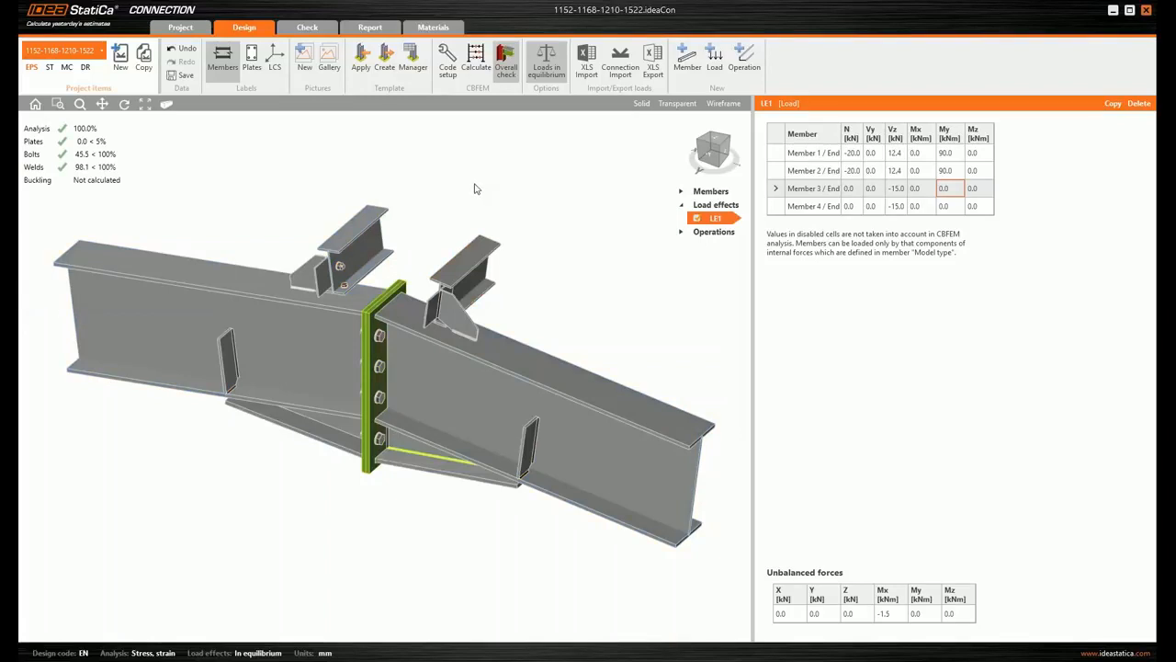
- Save and close the calculated connection project, and return to the list of linked connections in Advance Steel
click(183, 77)
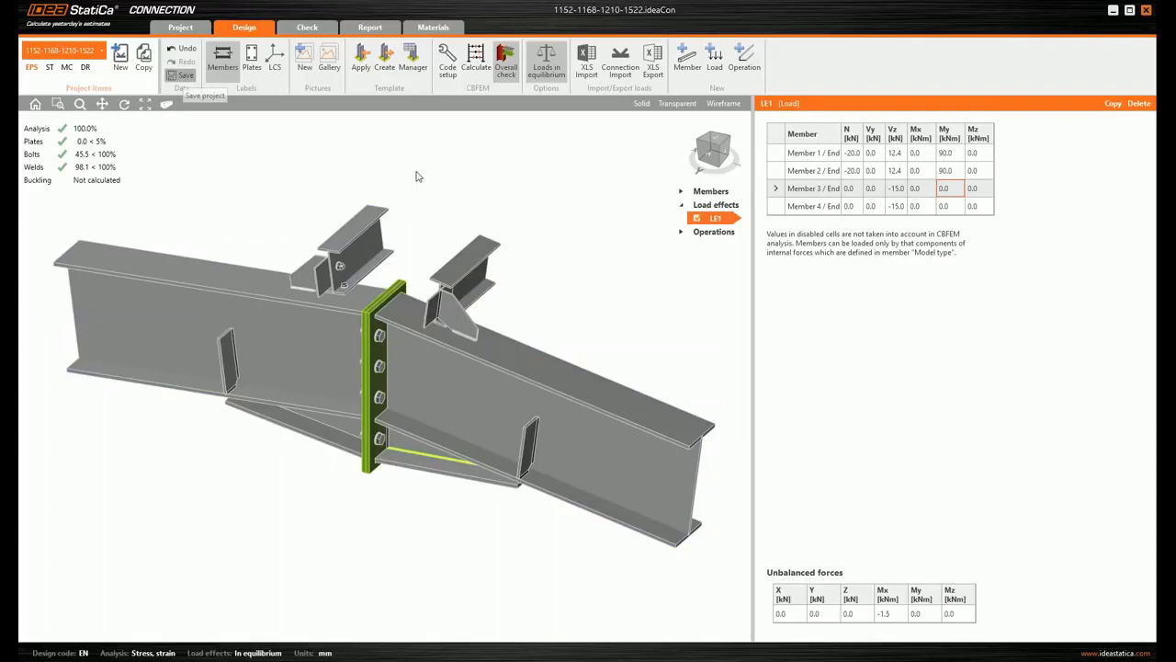
click(1145, 10)
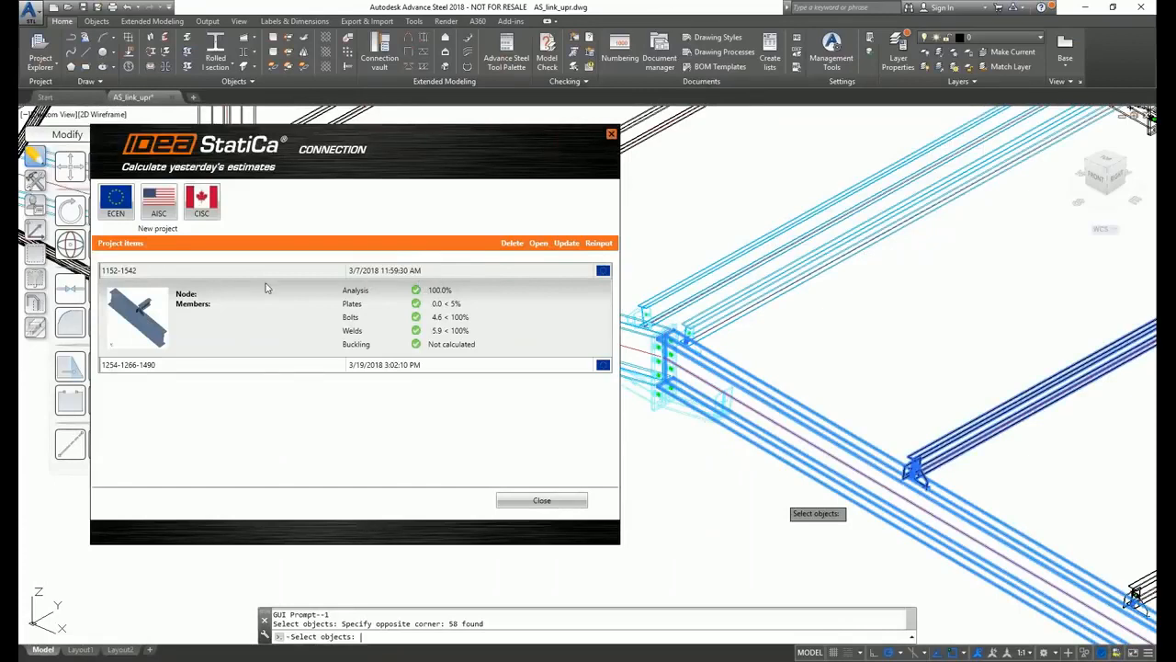
mouse_move(1148, 283)
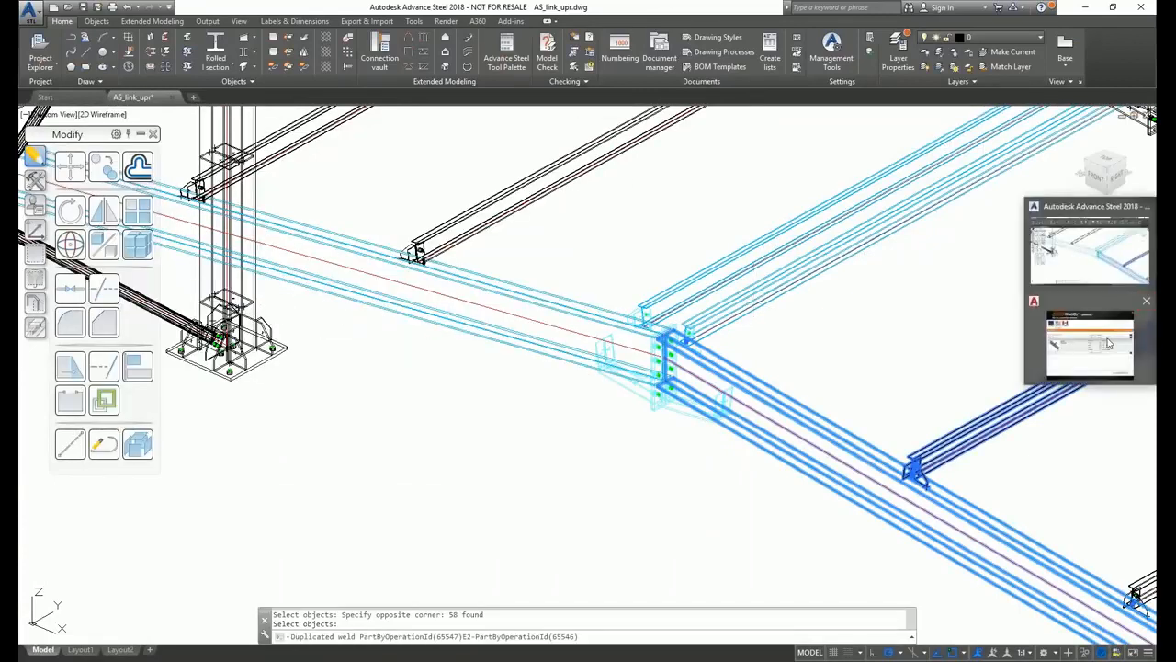
click(1109, 343)
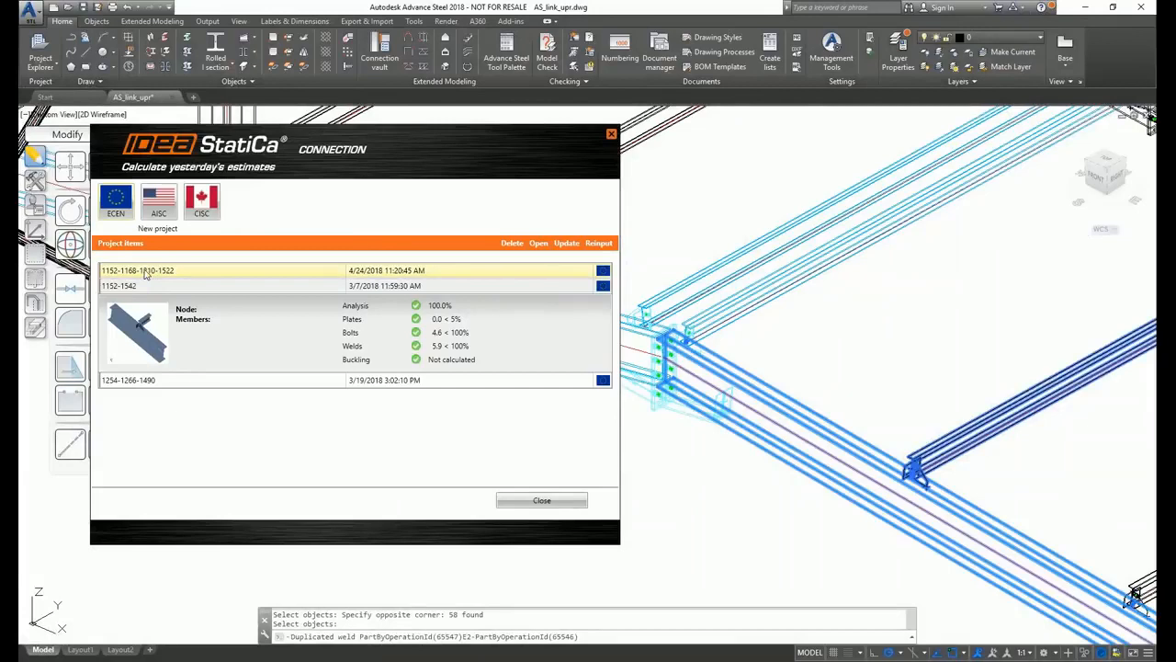
click(147, 273)
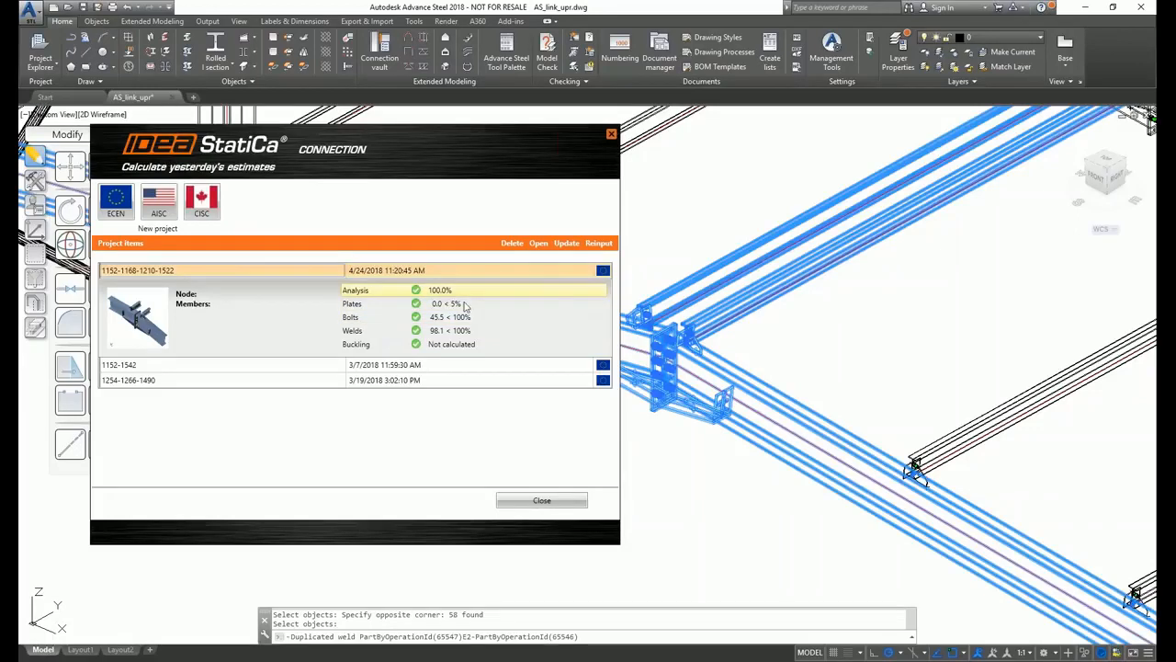
click(723, 11)
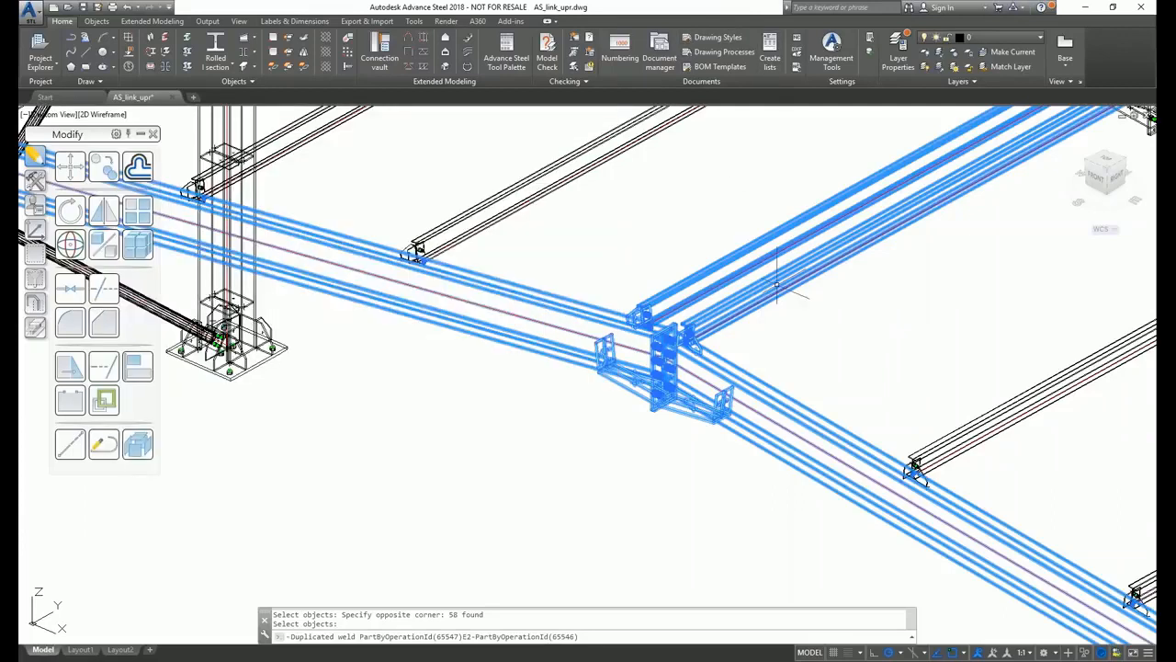
middle_drag(813, 348, 880, 358)
double_click(818, 315)
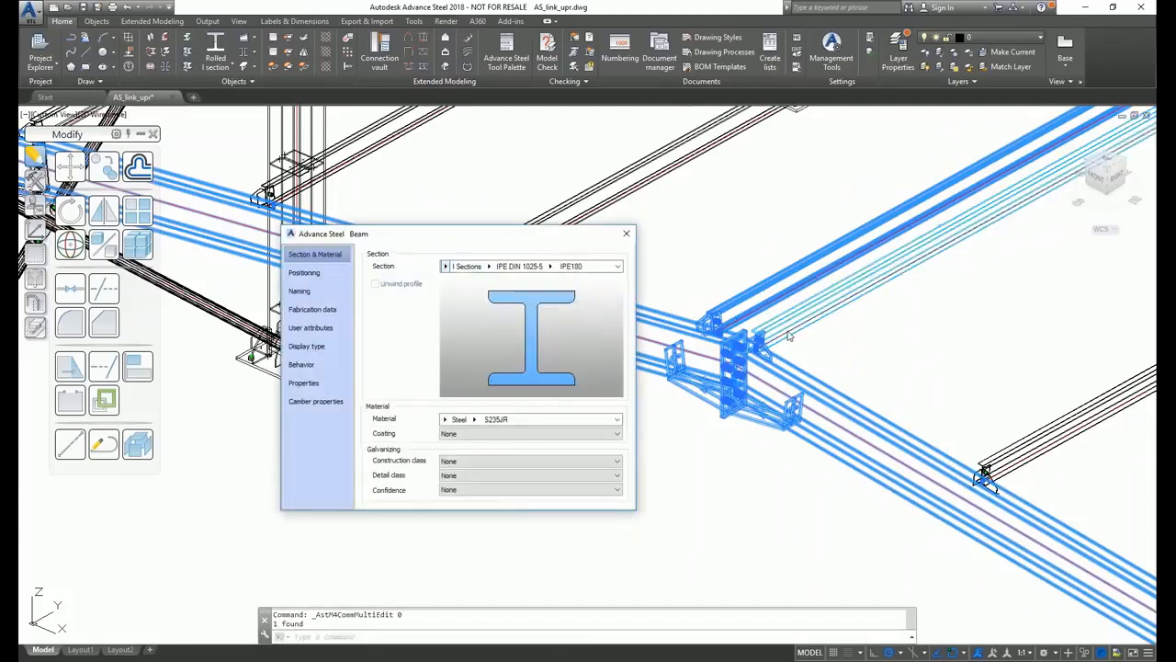
click(552, 266)
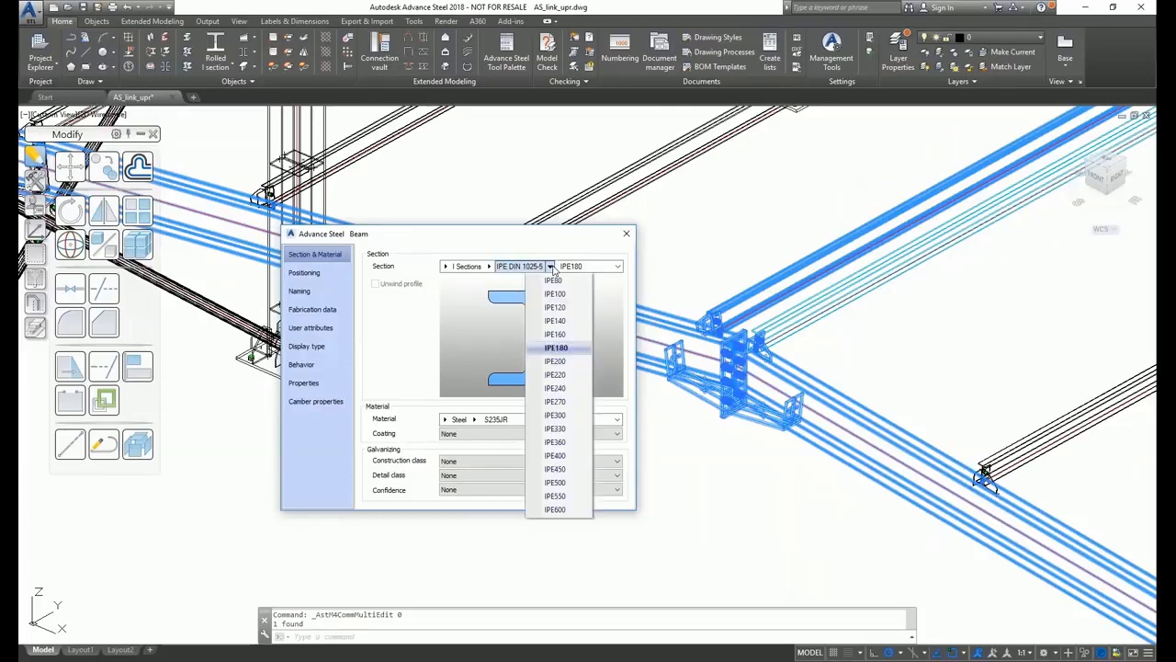
click(574, 335)
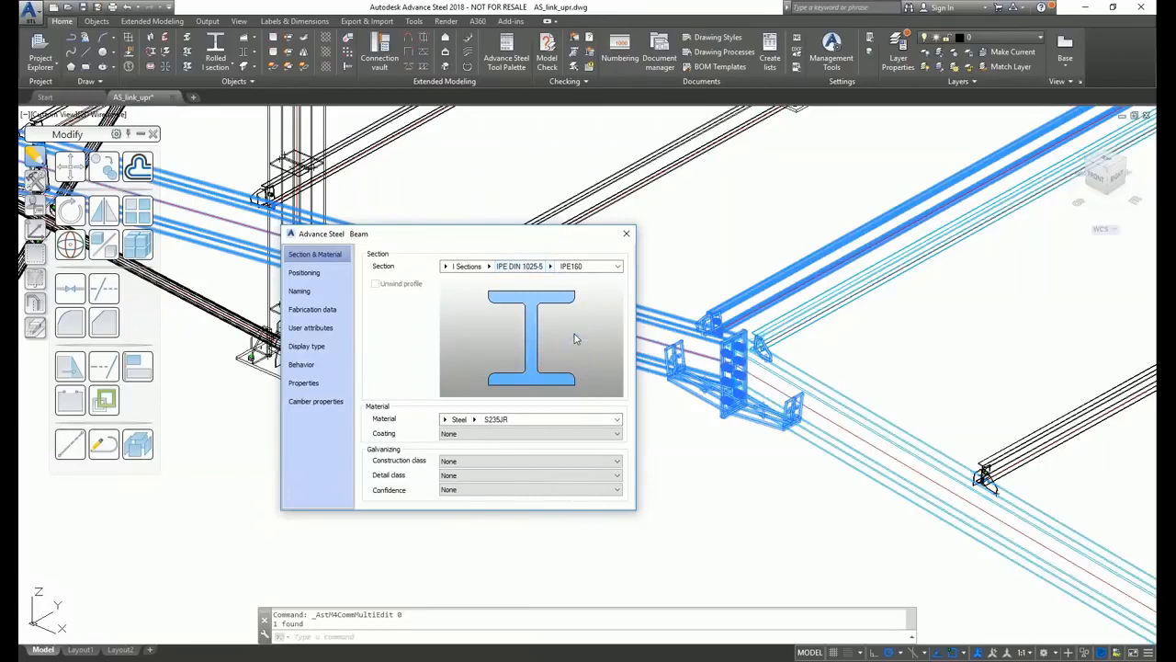
click(625, 235)
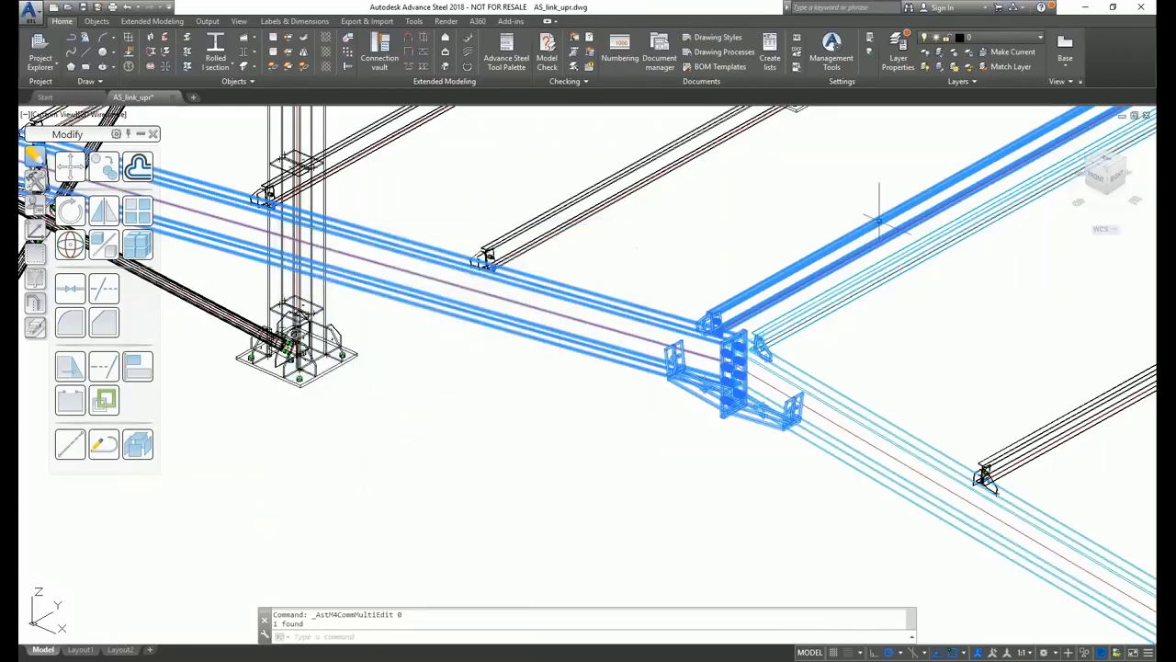
mouse_move(1151, 283)
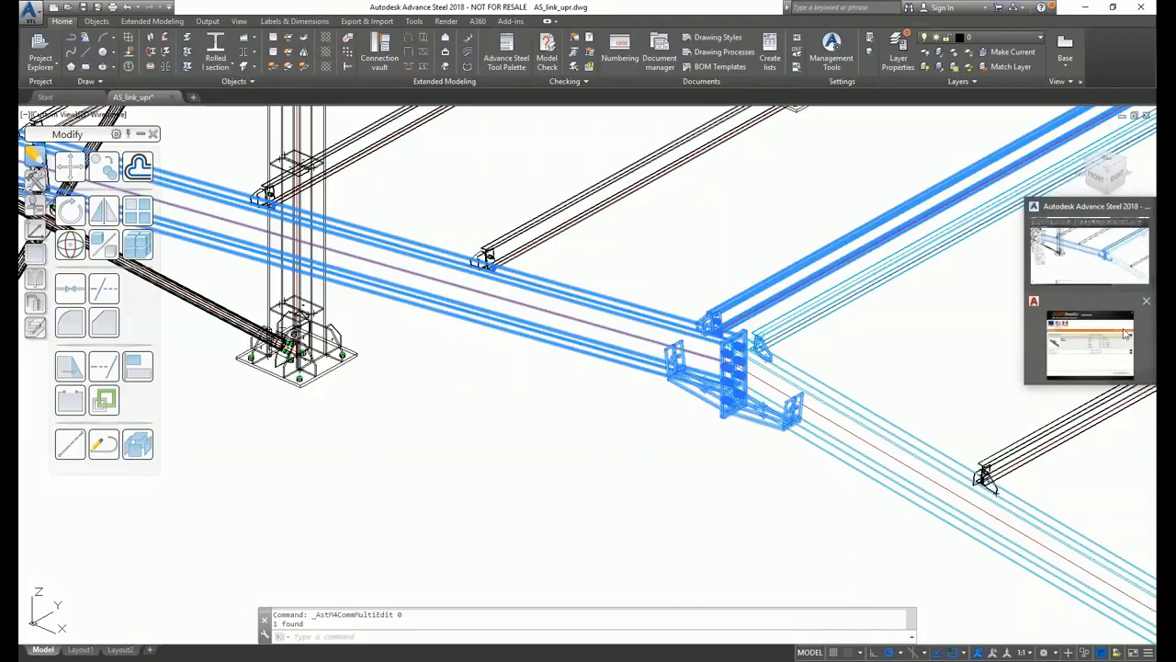
click(1094, 342)
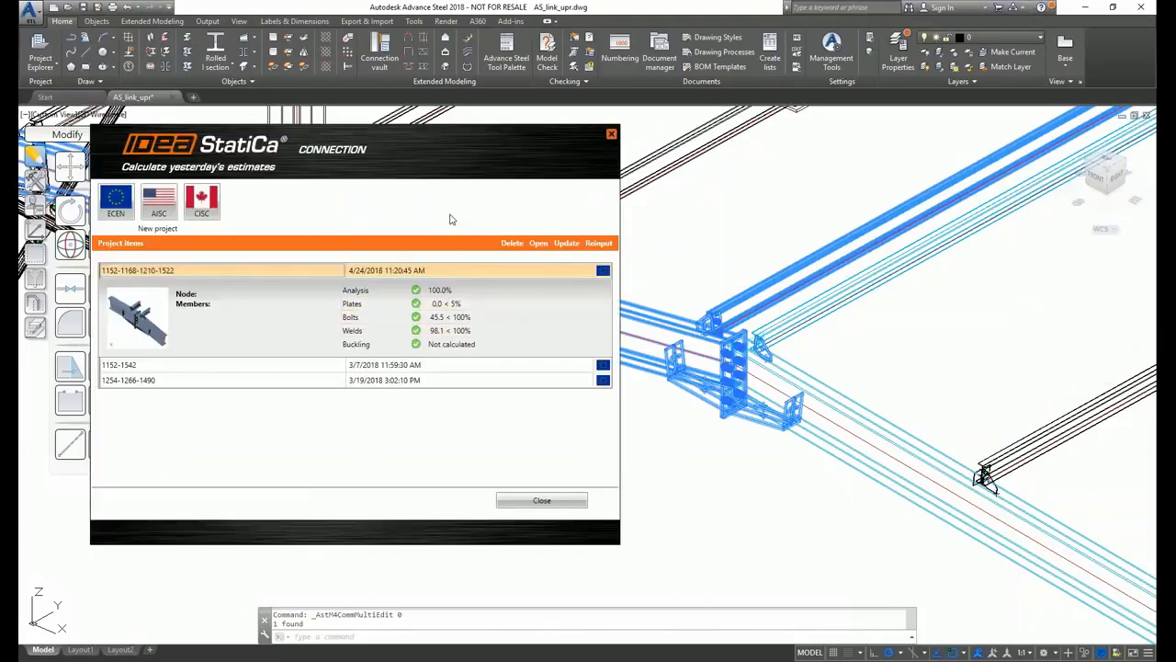
click(567, 244)
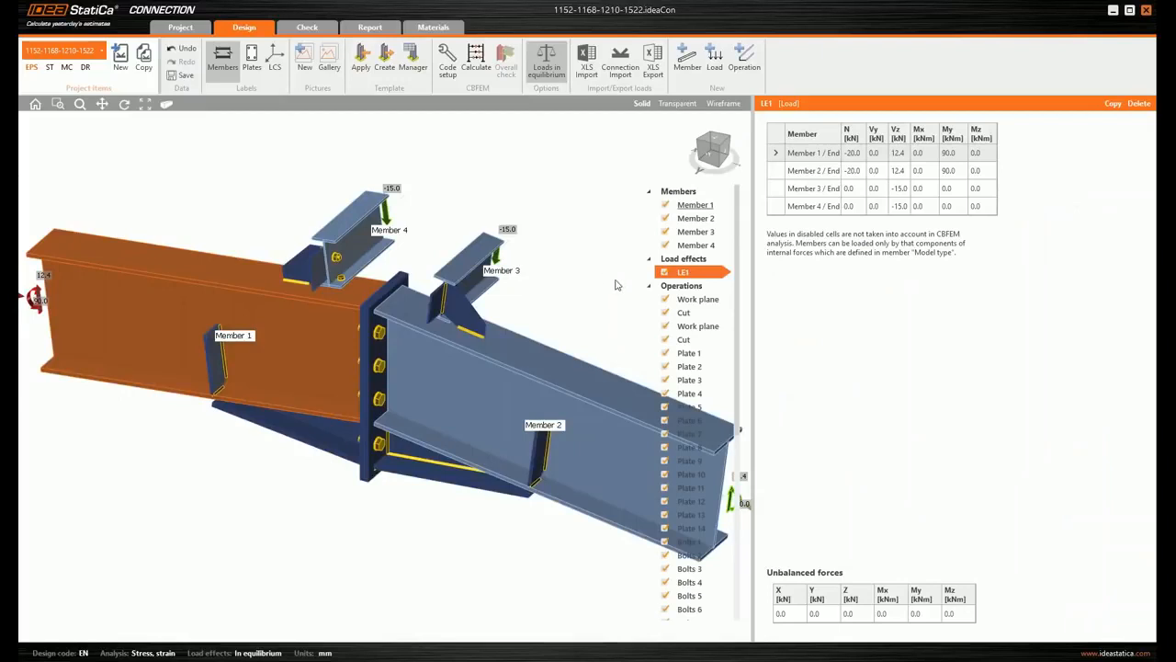
- Recalculate the updated apex connection with the existing LE1 loads, then save and close the project
click(649, 286)
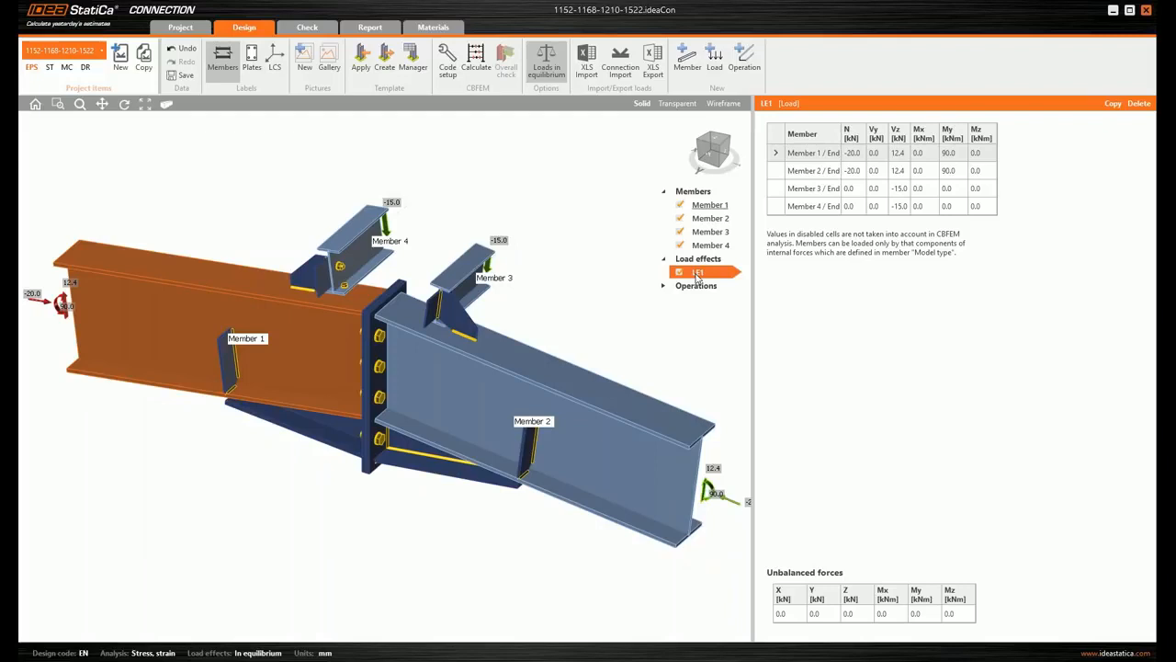
click(477, 60)
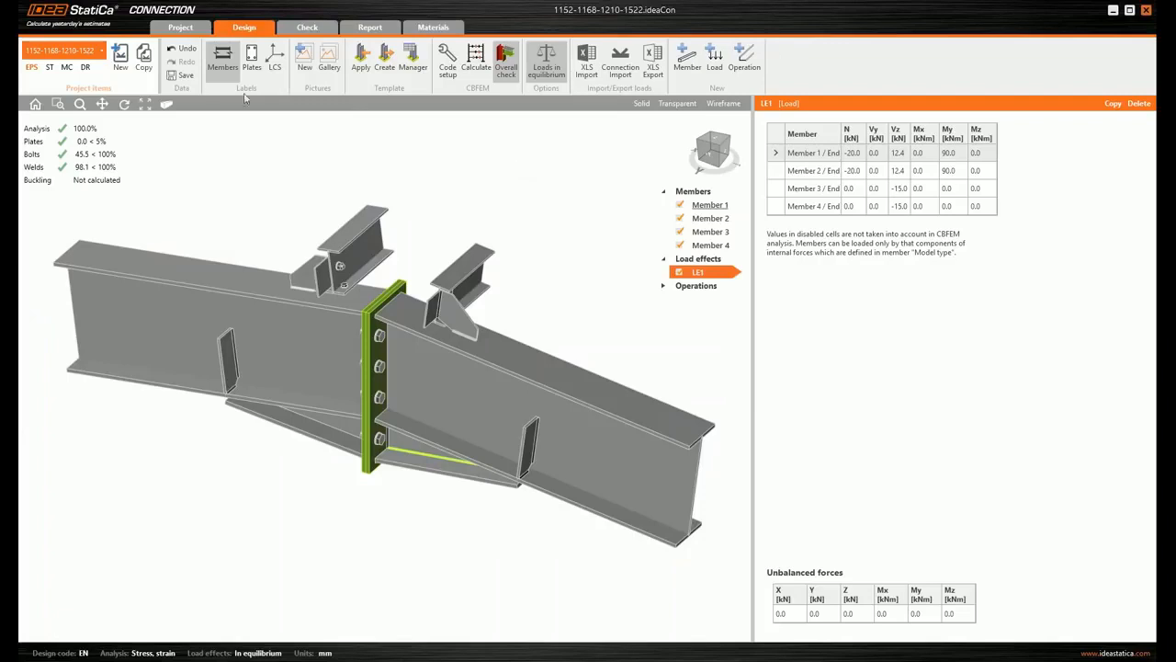
click(180, 76)
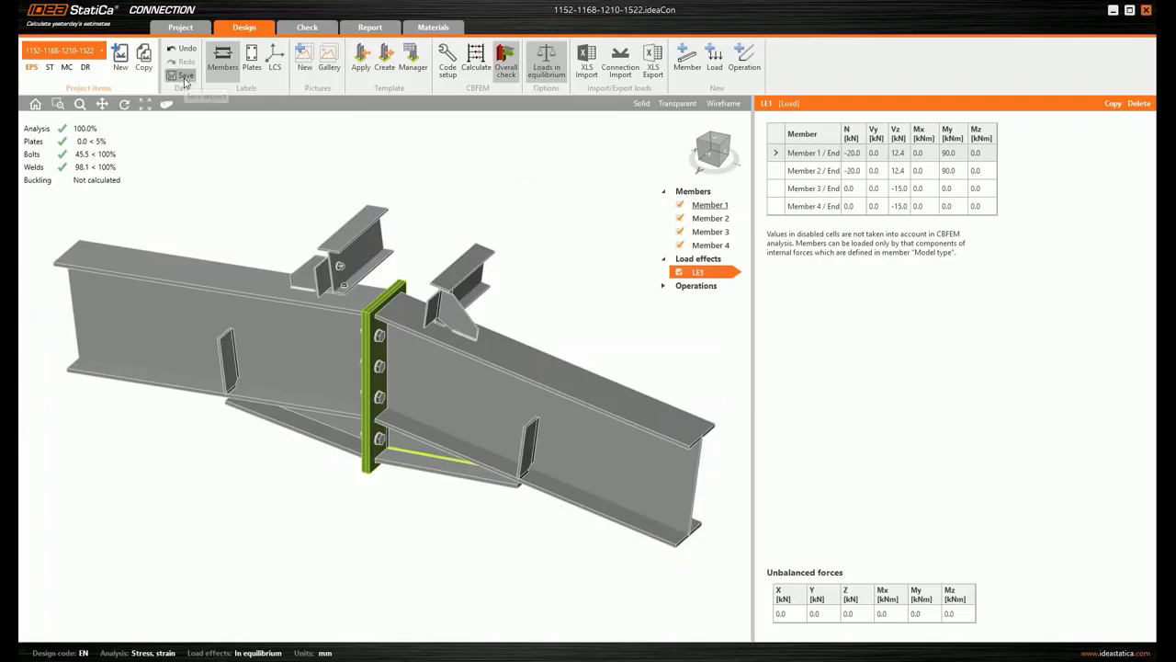
click(1145, 12)
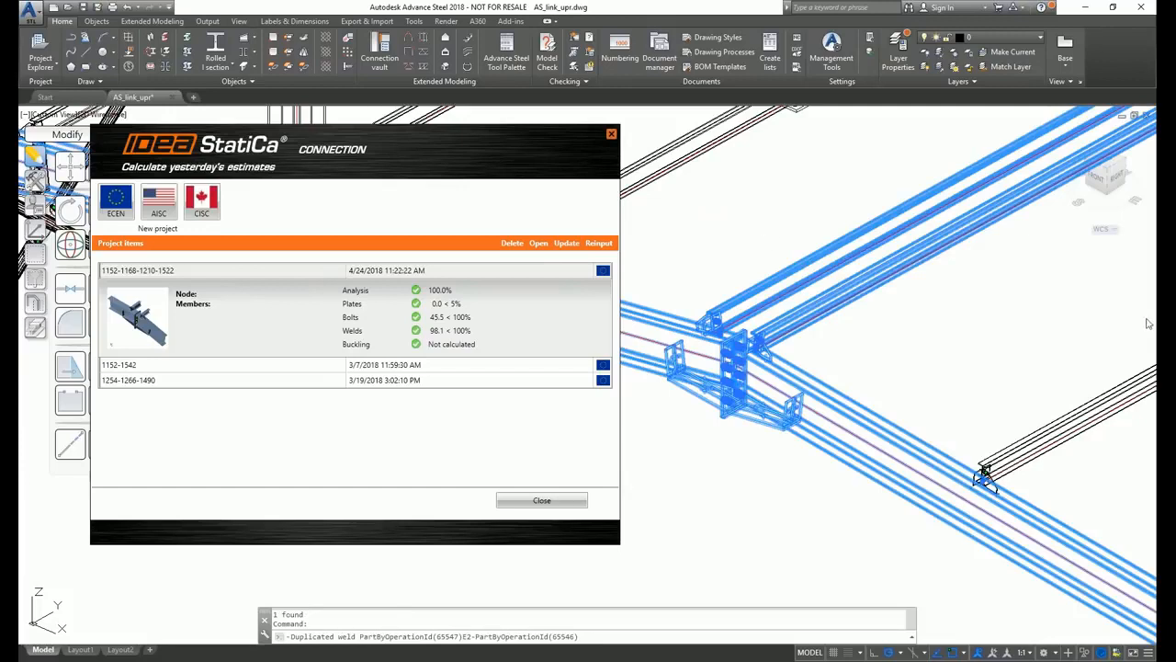
mouse_move(1165, 323)
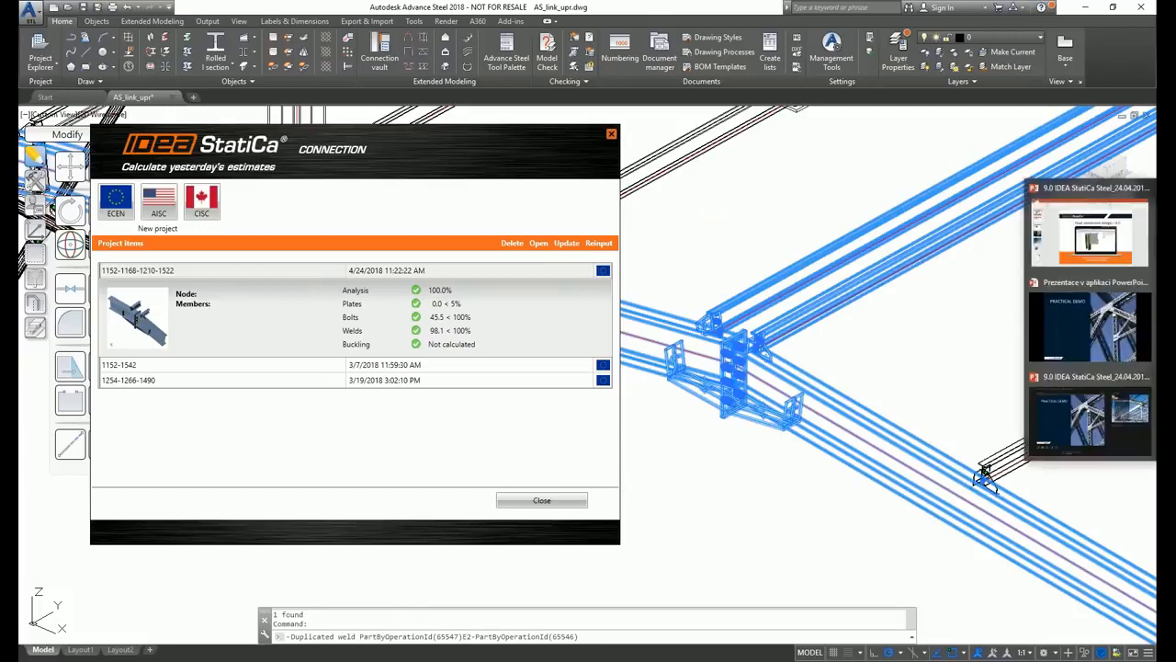
click(1112, 318)
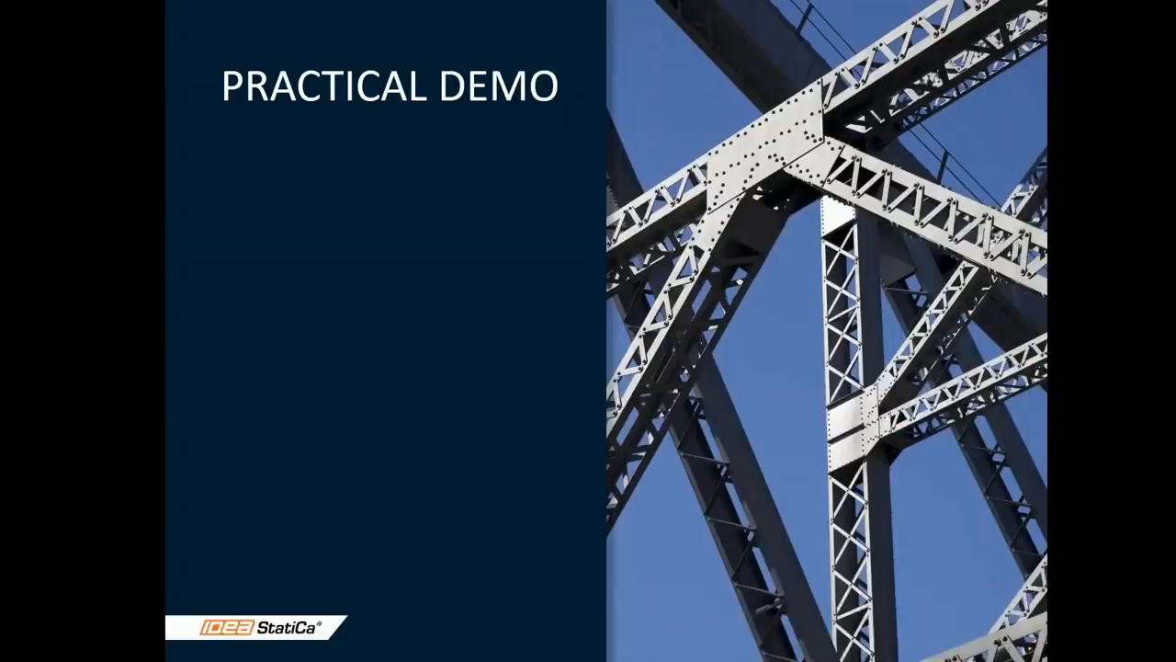
key(Right)
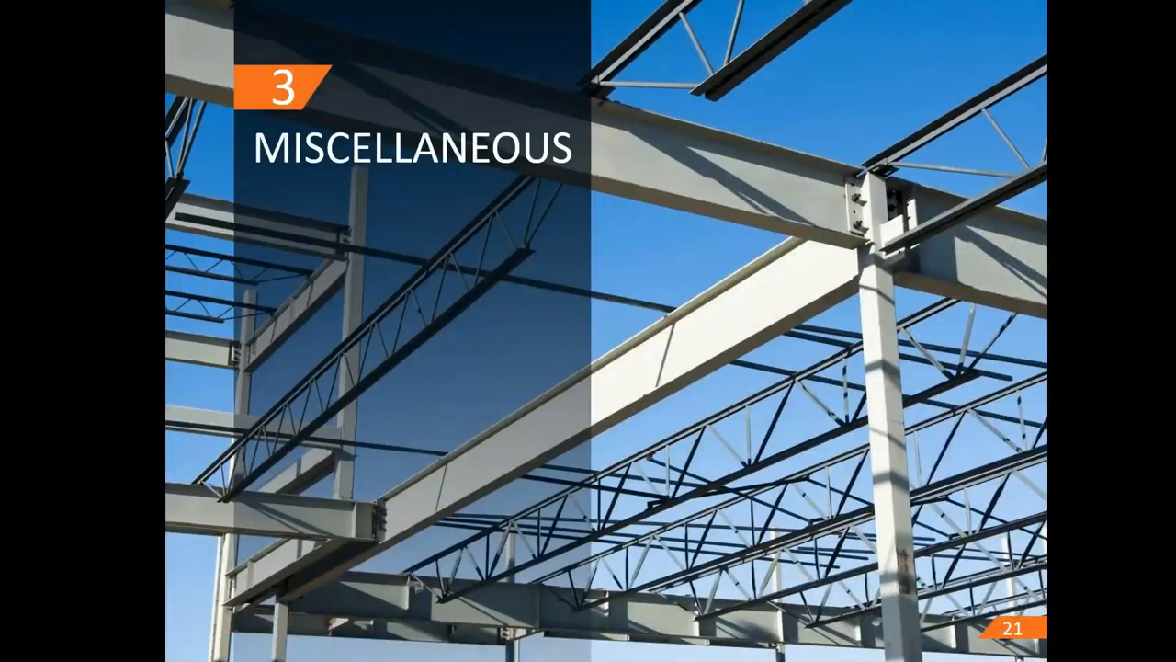
key(Right)
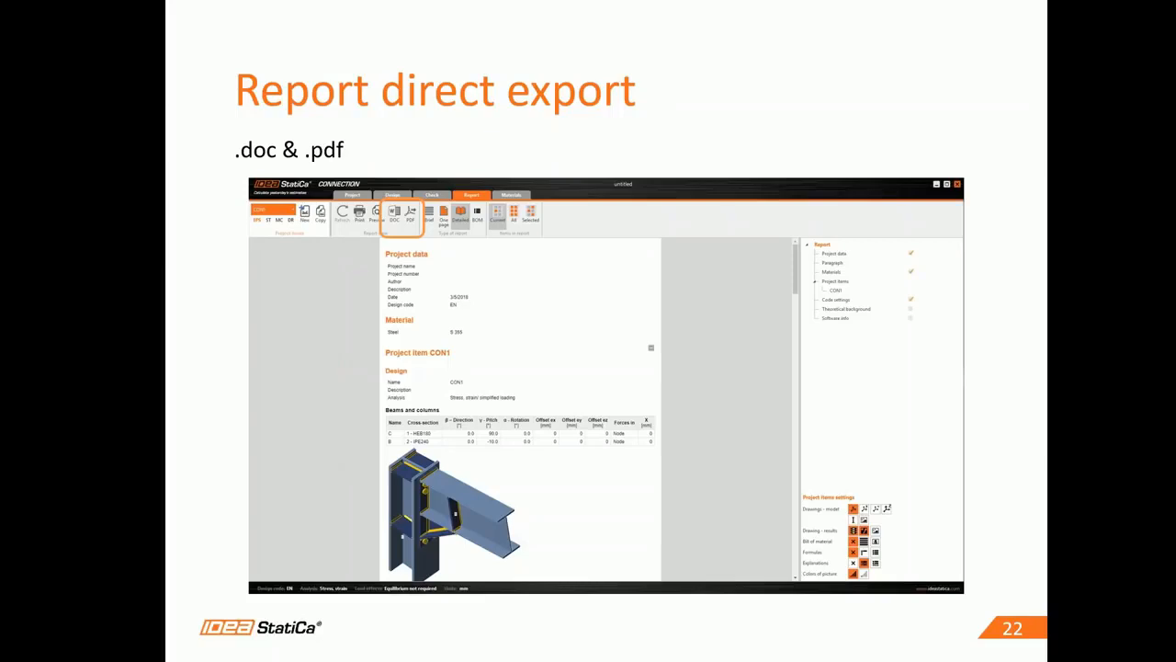
key(Right)
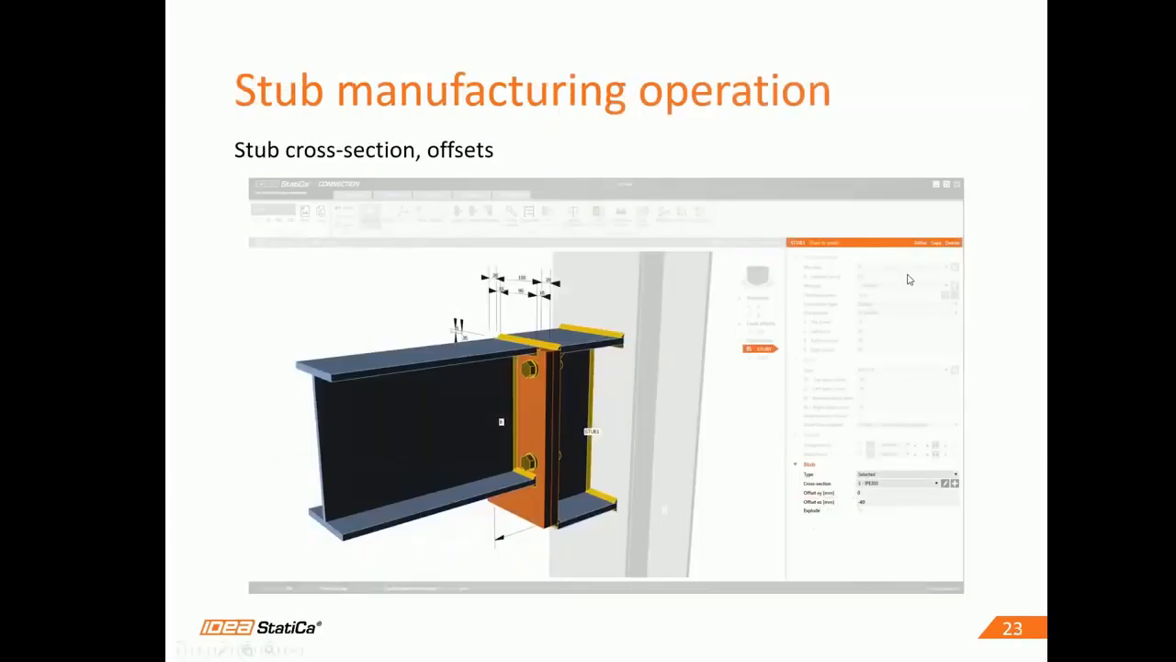
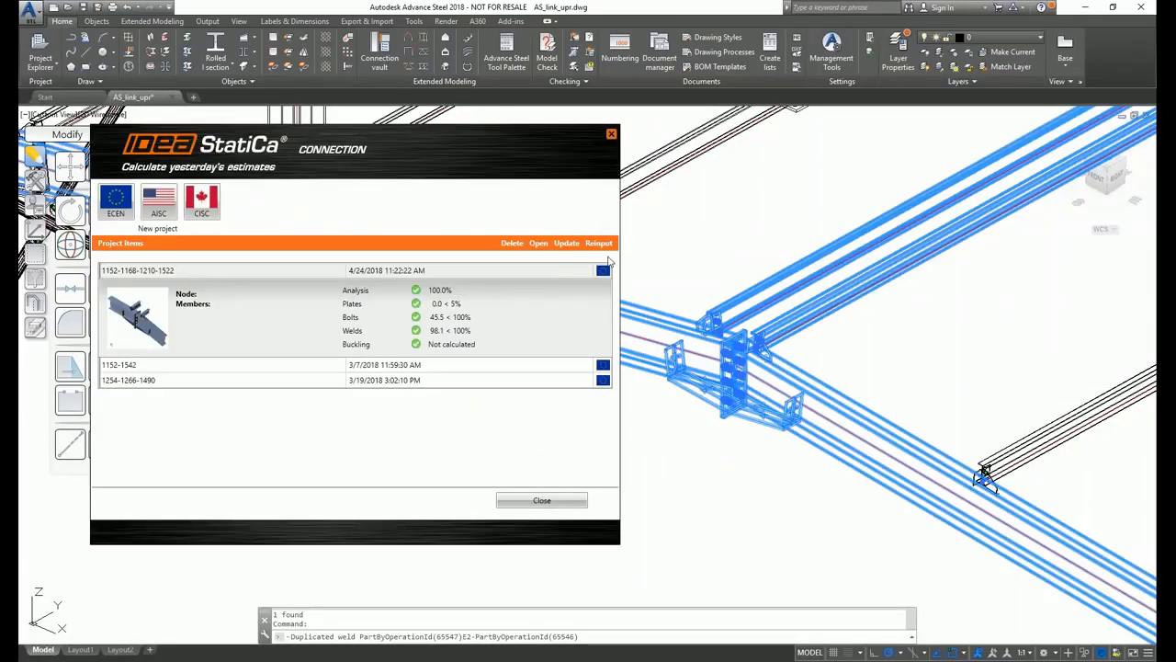
- Switch from Advance Steel to the PowerPoint slide show at the Questions & Answers slide
click(605, 254)
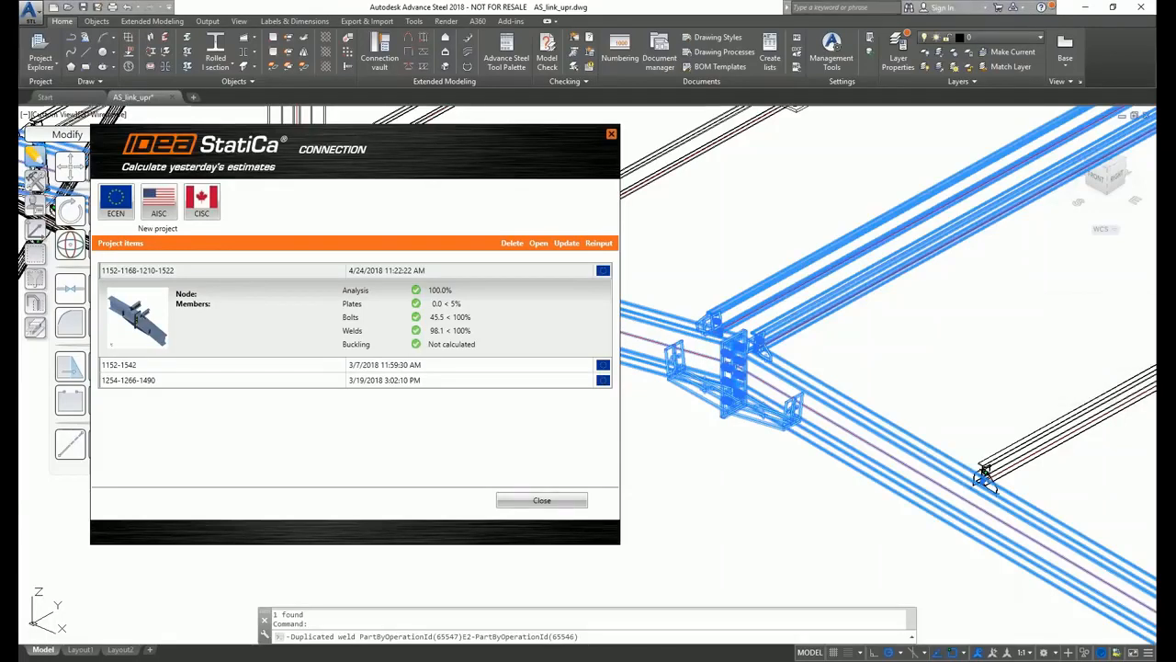
key(alt+Tab)
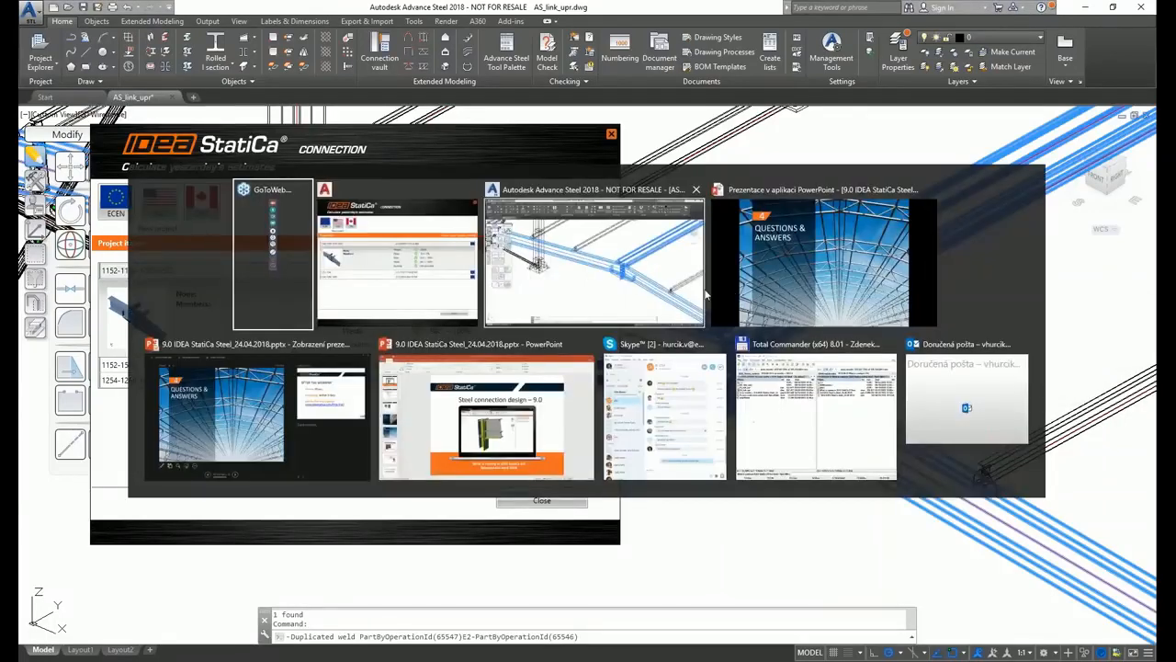
click(757, 288)
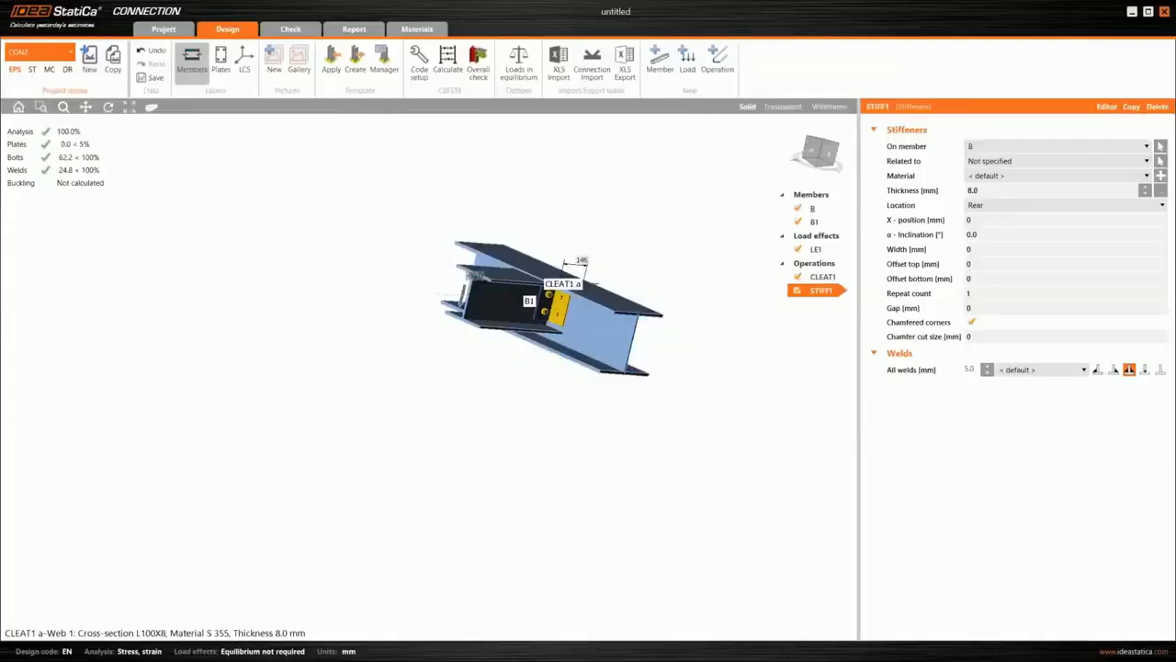
- In IDEA StatiCa Connection, copy project item CON2 as a new item and set the copy's analysis type to stiffness
mouse_move(538, 333)
right_down()
mouse_move(562, 339)
mouse_move(497, 342)
mouse_move(533, 336)
right_up()
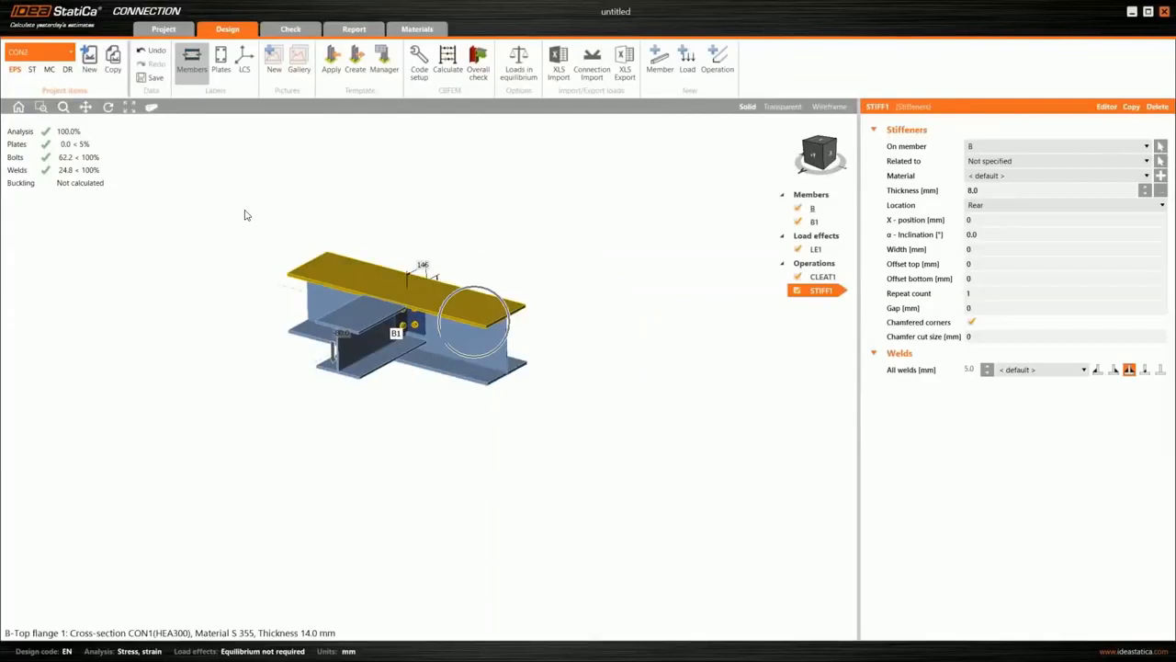
click(88, 65)
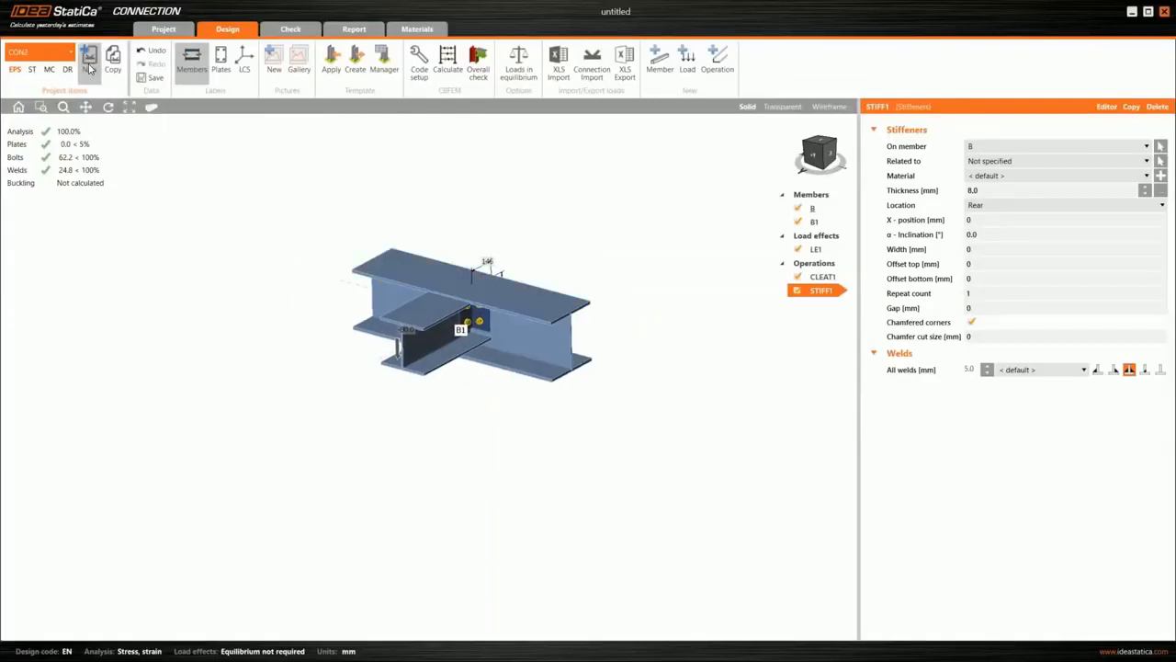
click(89, 66)
click(110, 72)
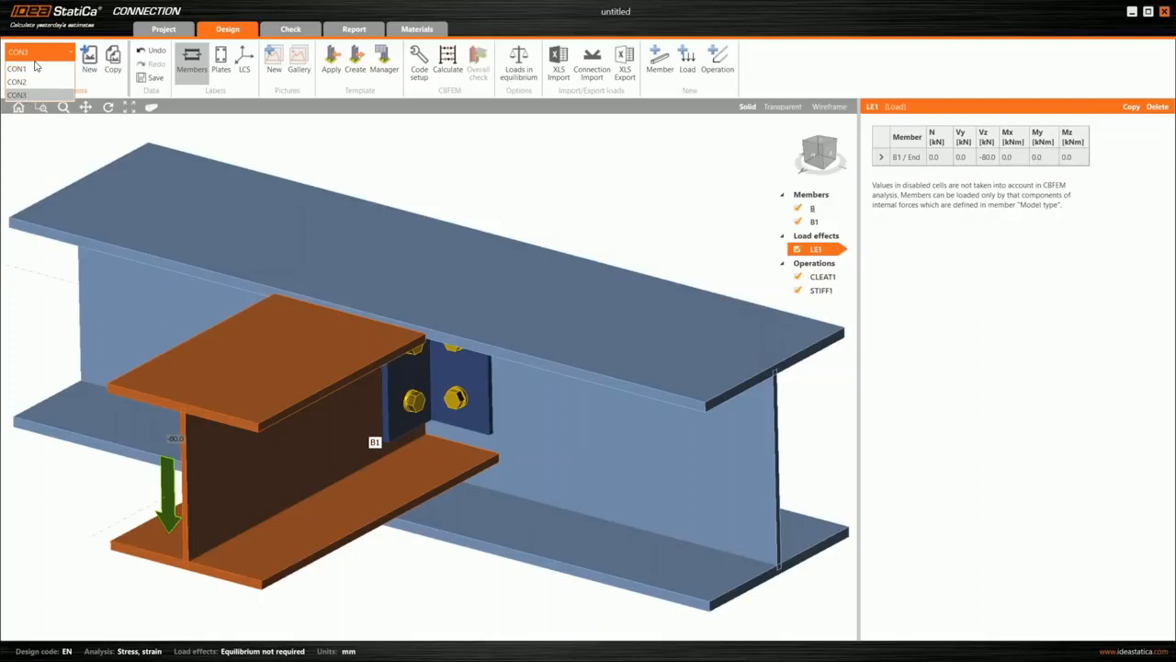
click(32, 69)
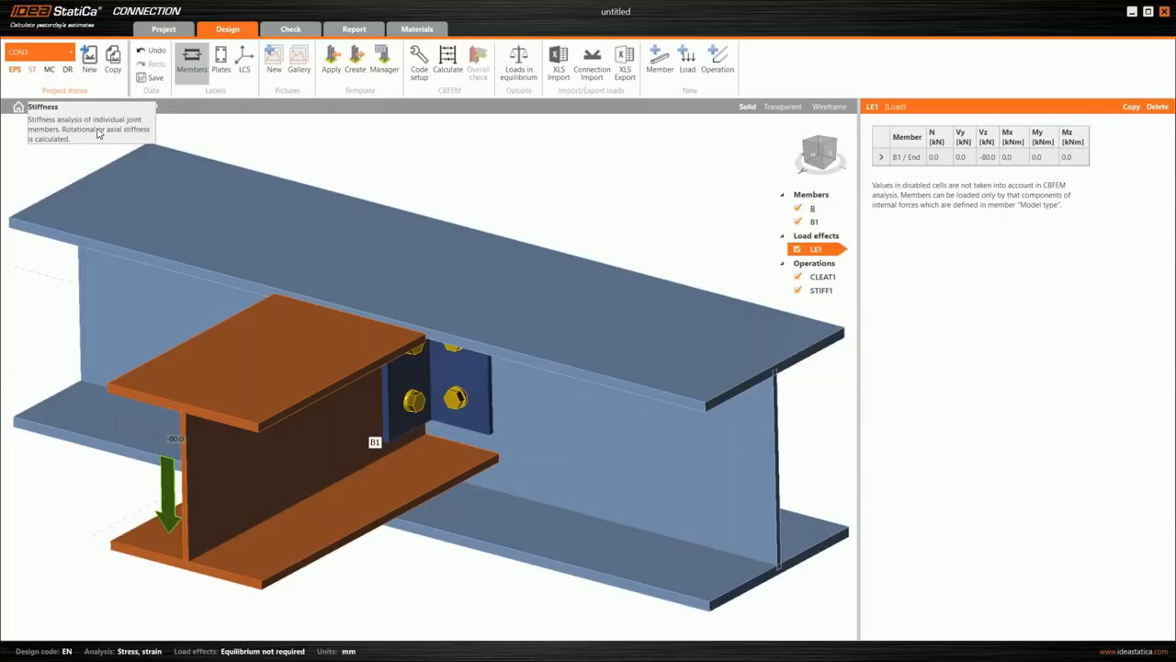
click(33, 69)
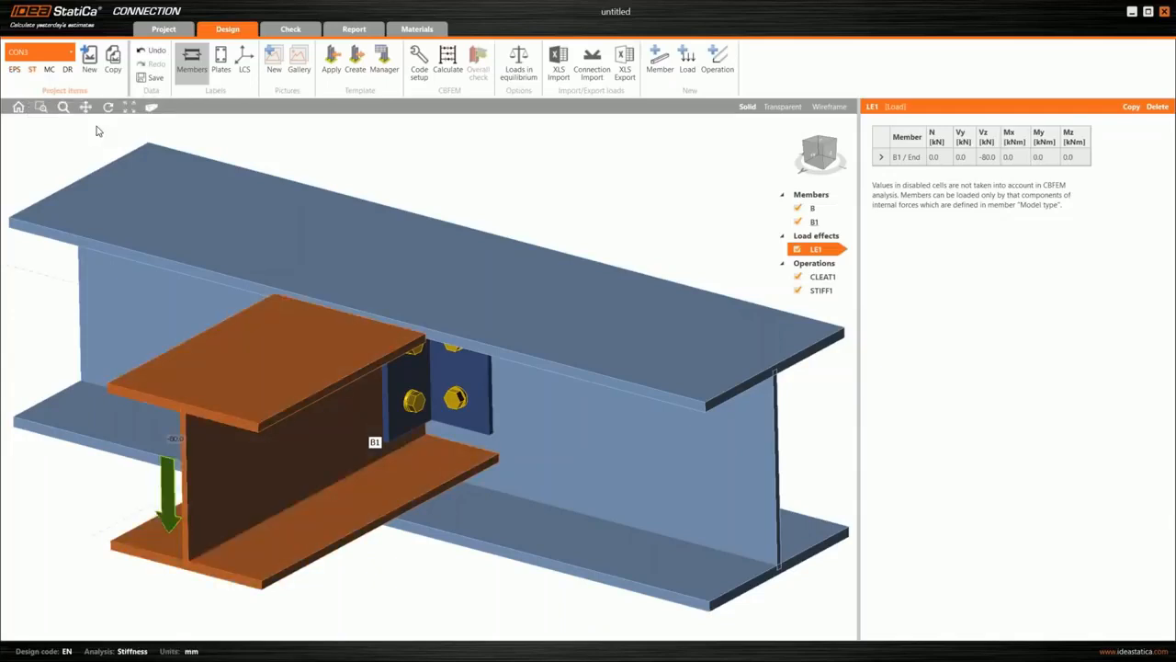
- Look through the project items and their analysis types in the project information, and open CON1 in the design view
click(163, 28)
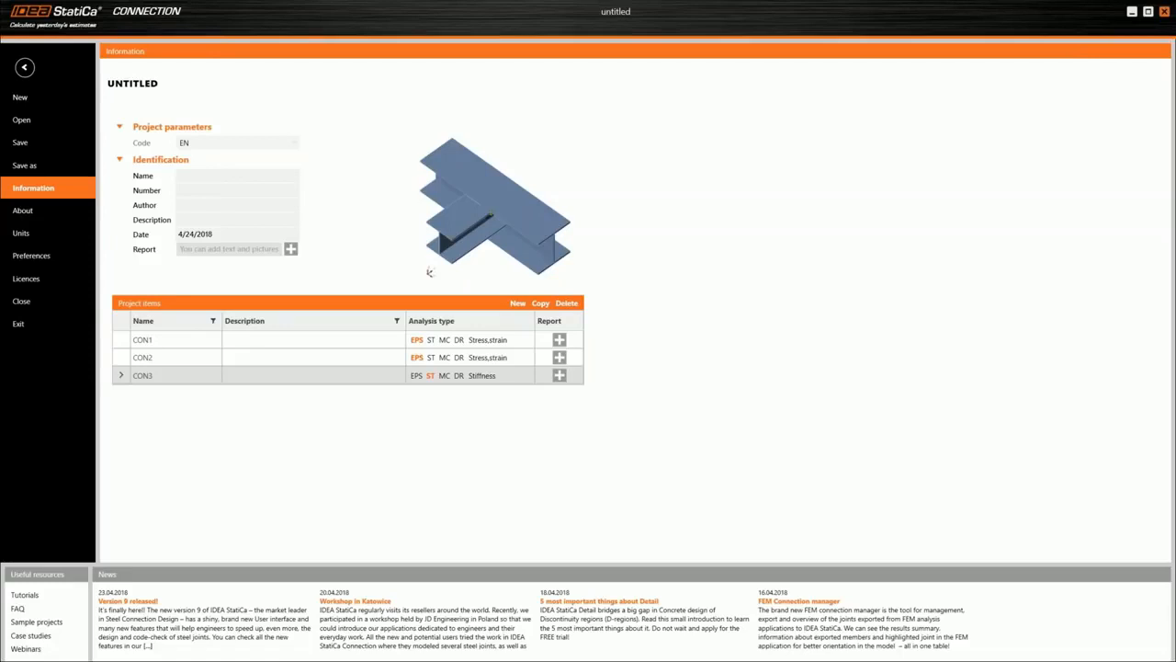
double_click(152, 374)
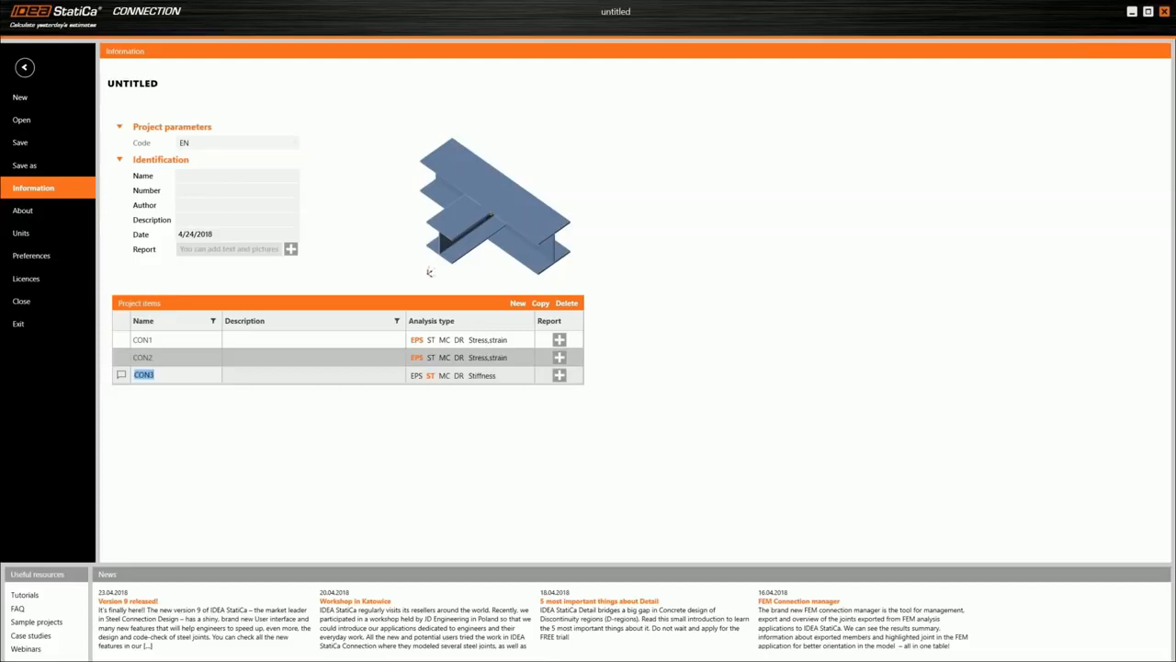
click(156, 375)
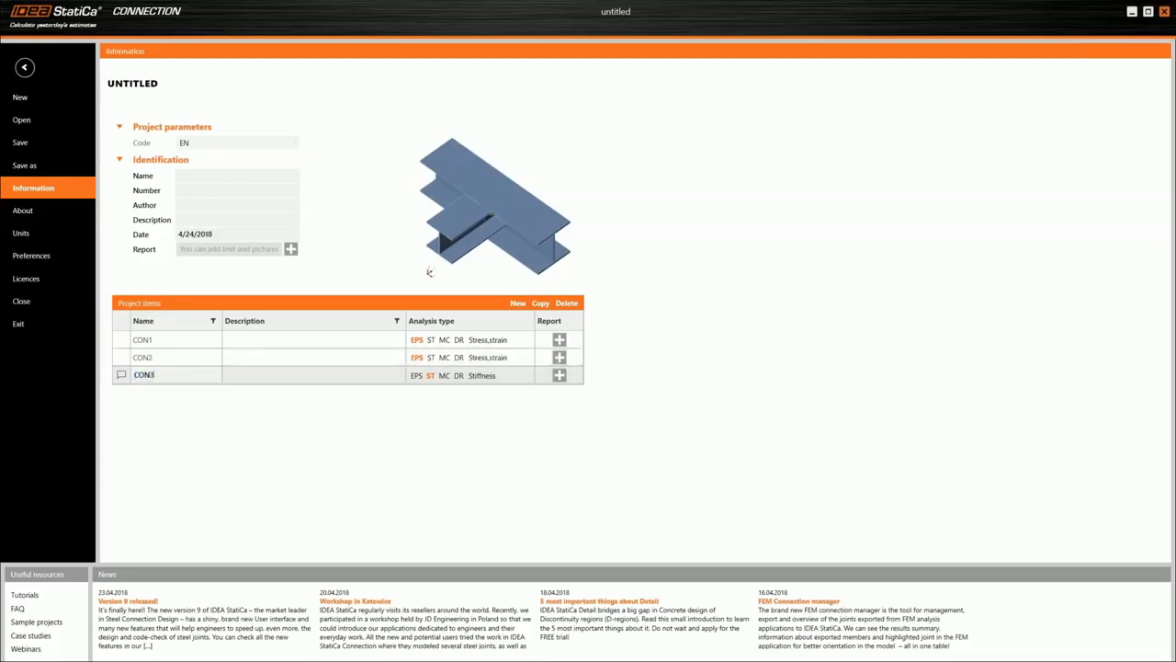
click(156, 357)
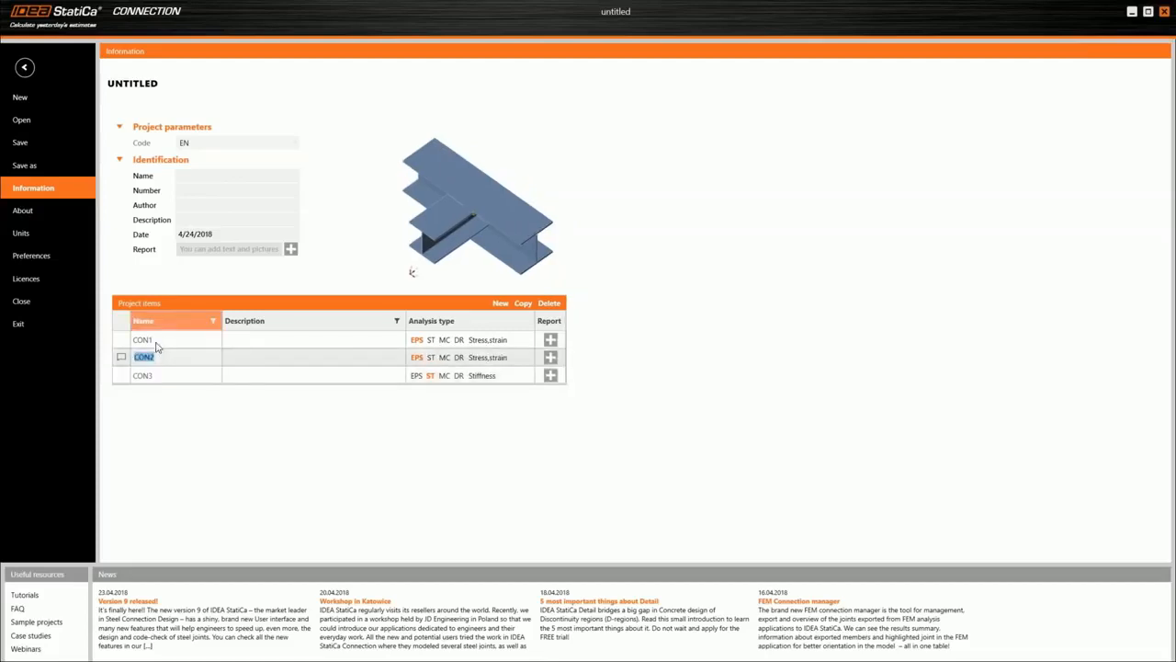
click(156, 347)
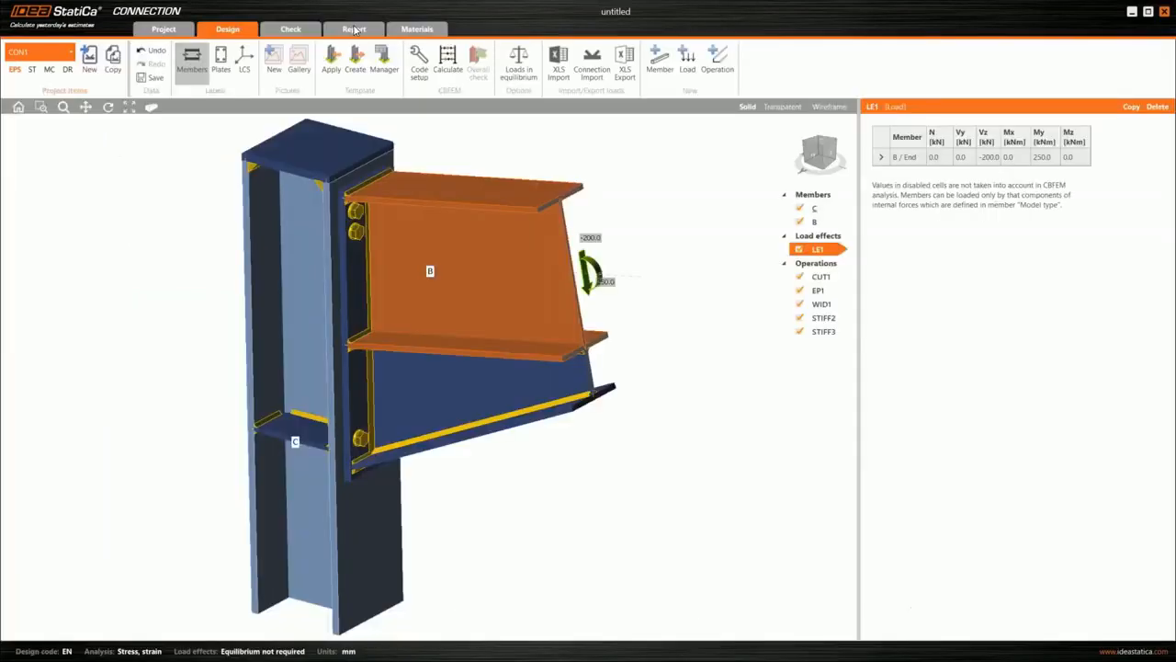
- Open the detailed report of CON1 and look through its design data and check summary
click(354, 28)
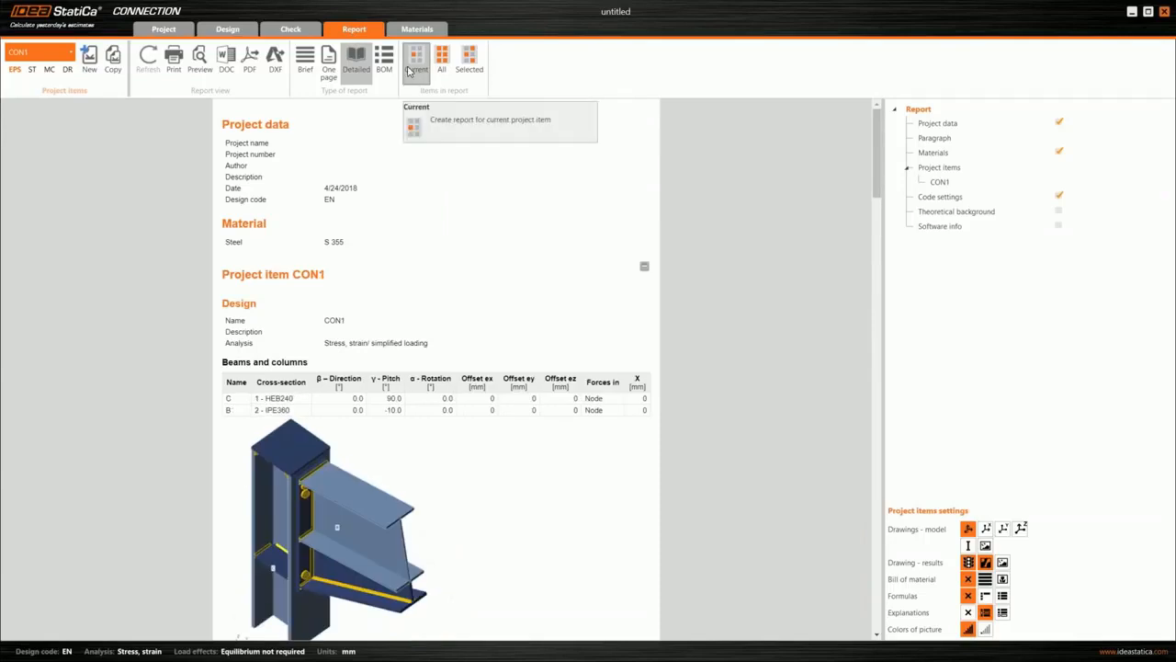
scroll(357, 312, down, 3)
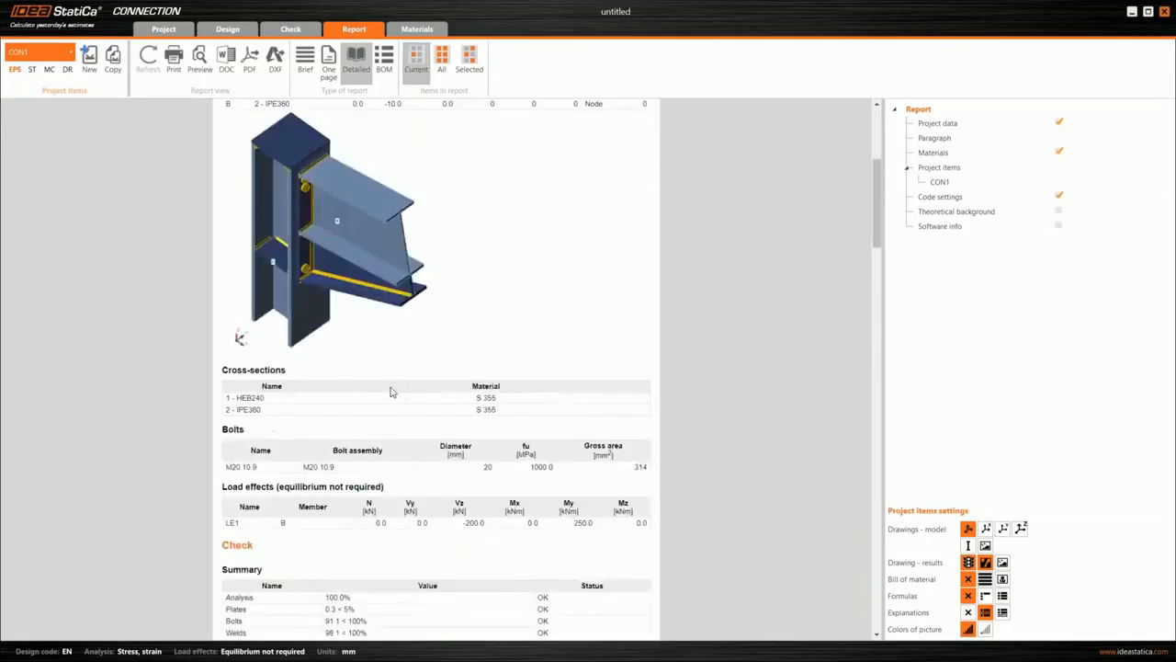
scroll(454, 142, up, 3)
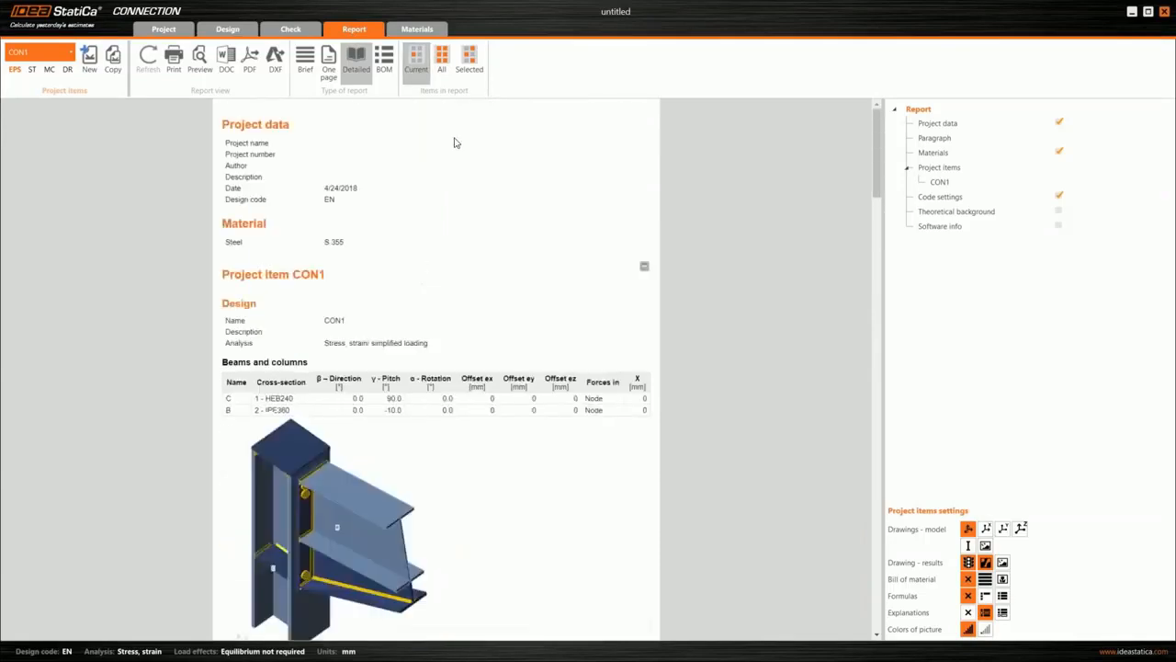
- Switch the report to selected project items and exclude CON3 from it
click(469, 62)
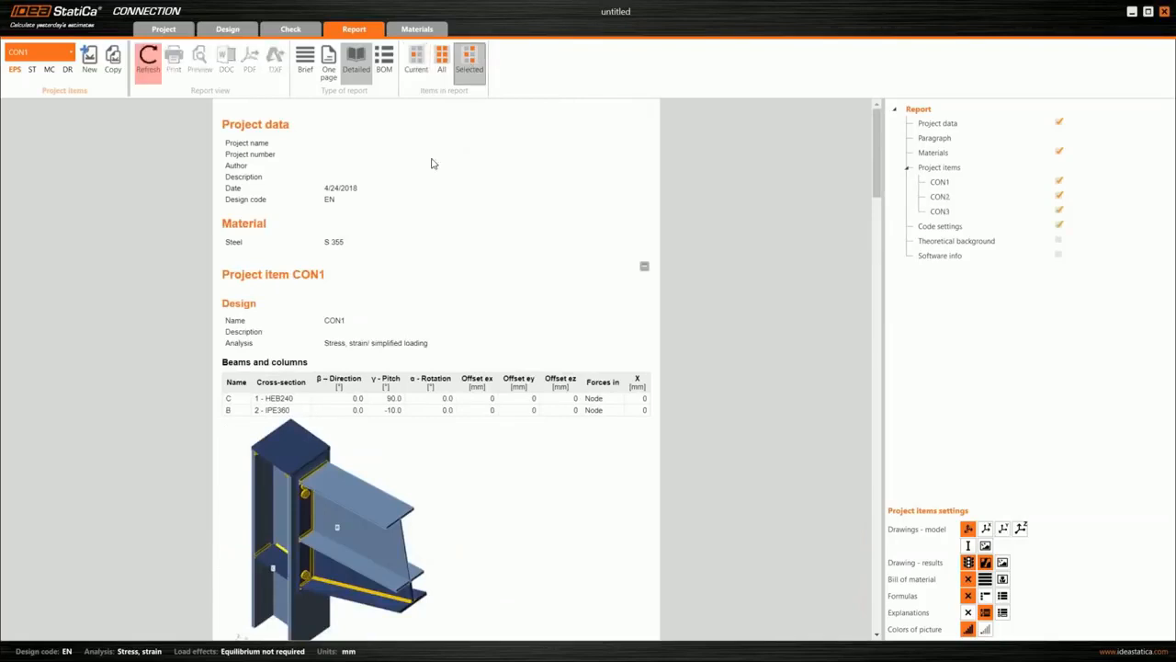
click(1008, 187)
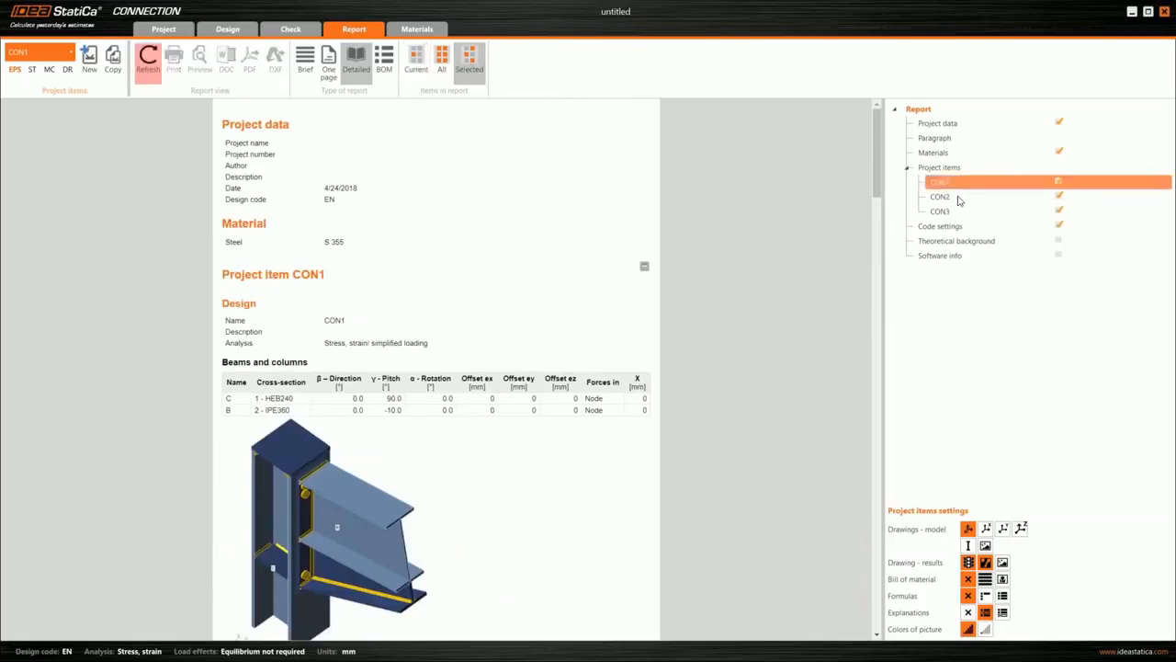
click(956, 198)
click(941, 138)
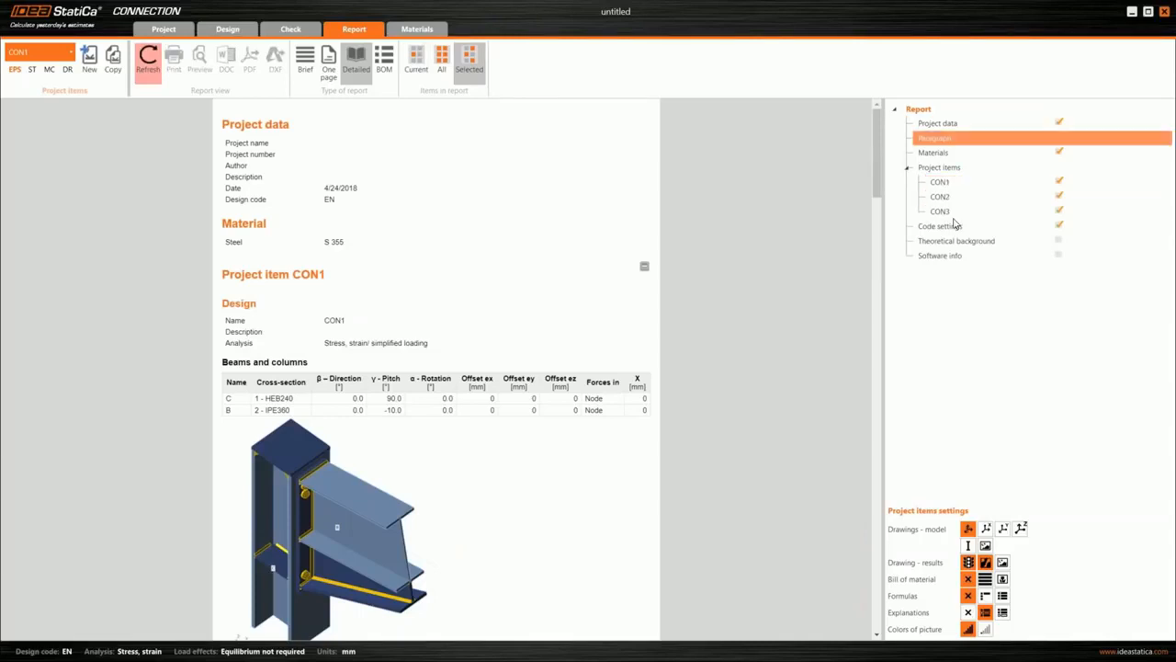
click(1043, 214)
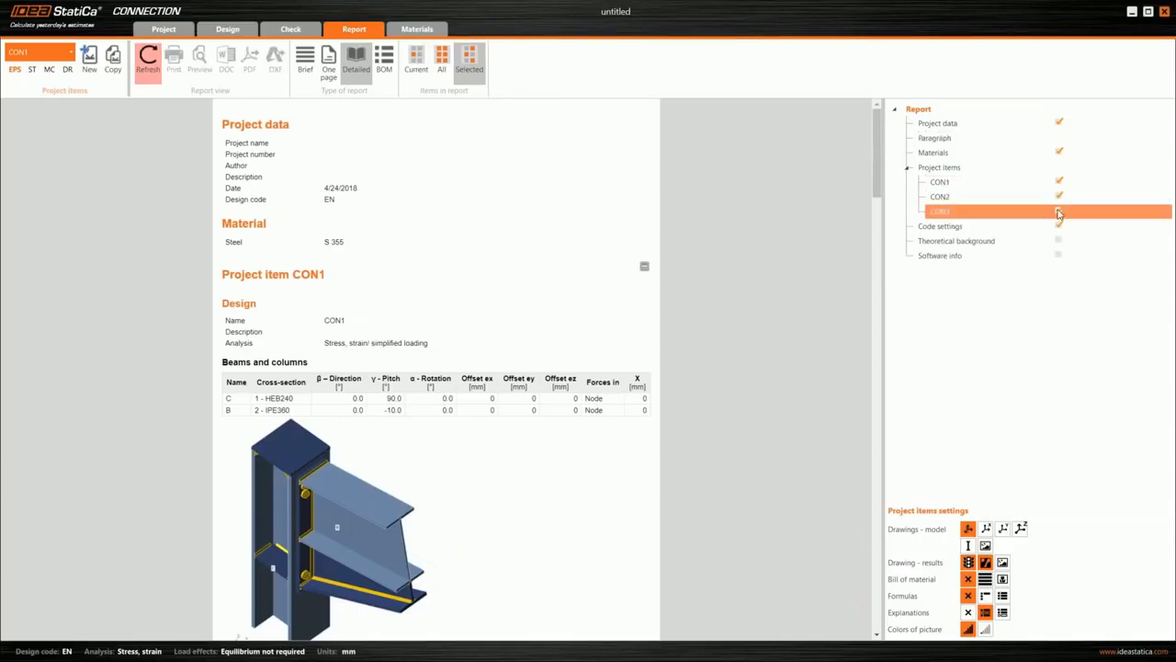
click(1058, 211)
- Select project items CON1 and CON2 in turn in the report structure to examine their report settings
click(950, 198)
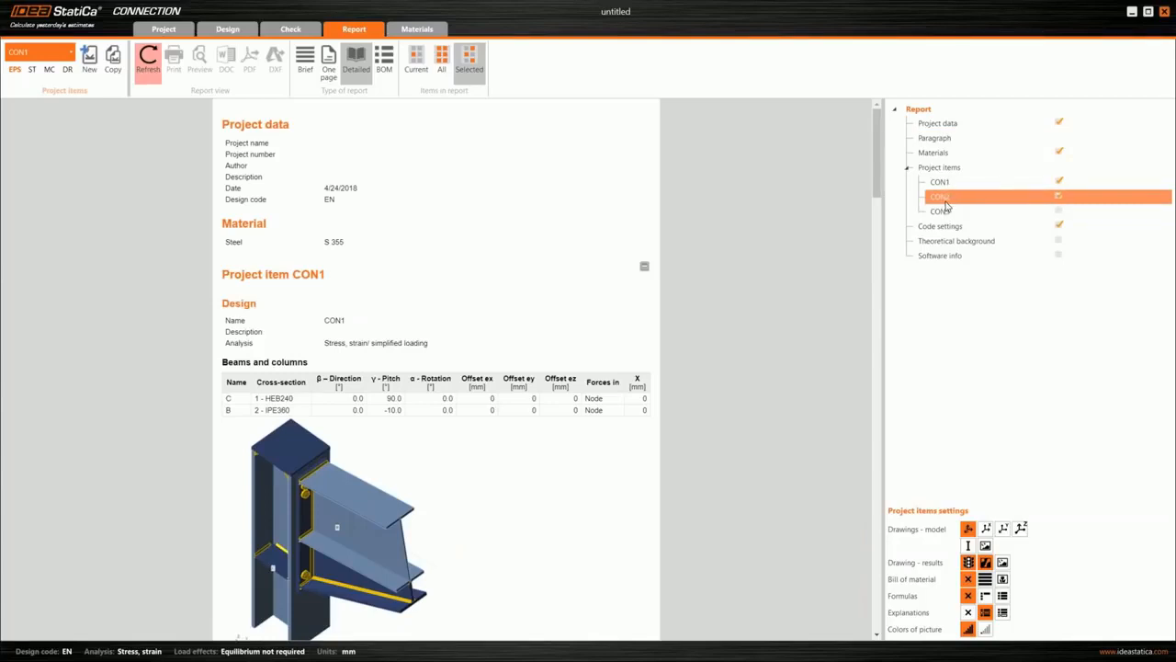
drag(950, 180, 963, 202)
click(963, 201)
click(952, 183)
mouse_move(970, 182)
mouse_down()
mouse_move(976, 173)
mouse_move(971, 183)
mouse_up()
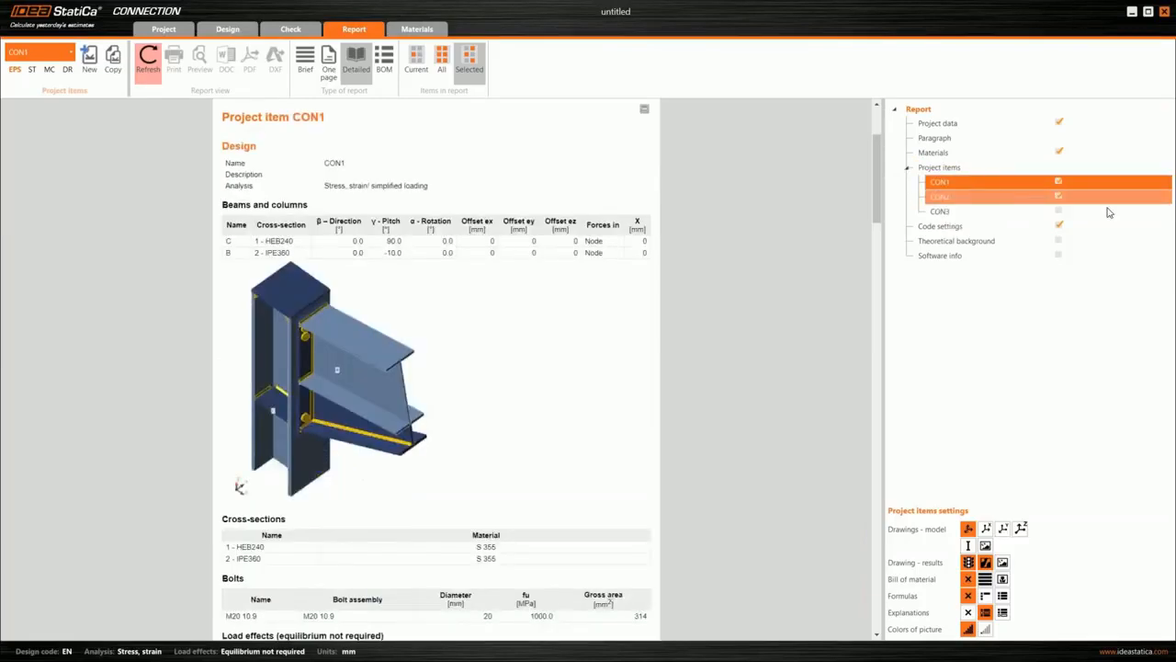
drag(1103, 210, 985, 203)
click(985, 199)
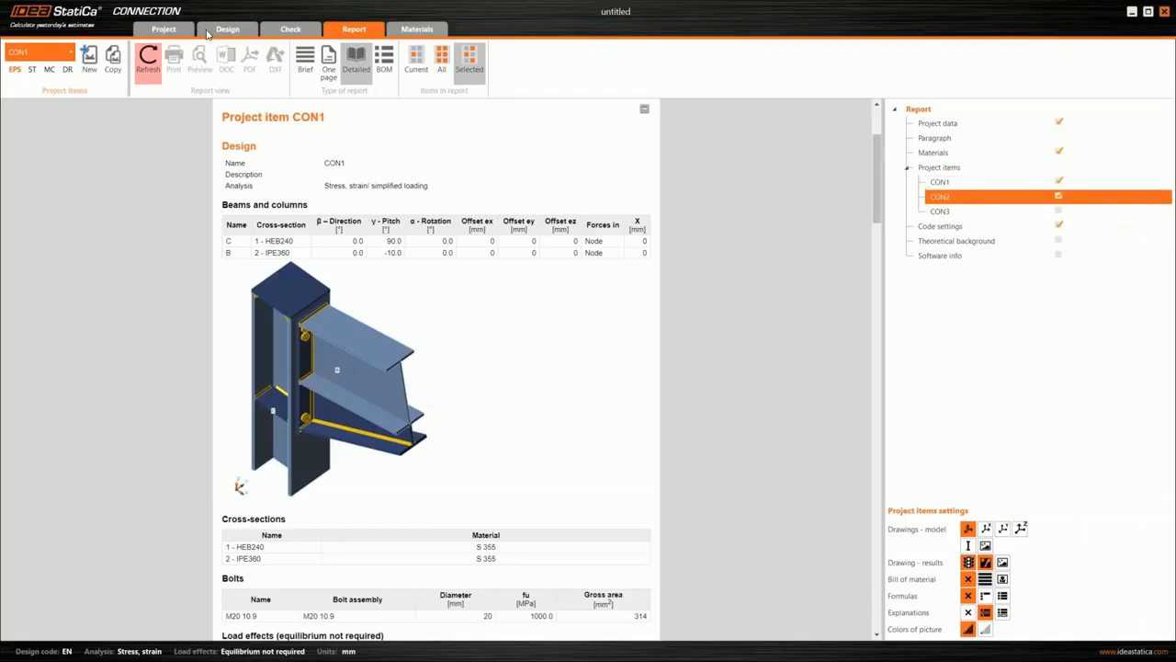
- Return to the design view of CON1 and look over its overall check
click(213, 31)
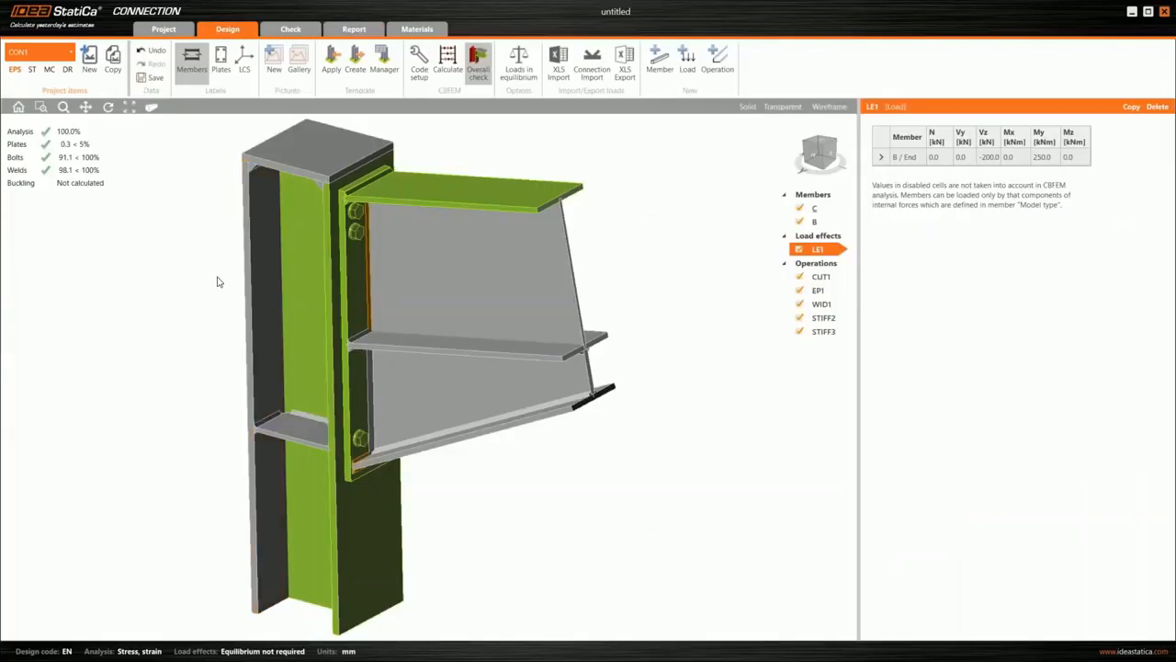
click(162, 30)
click(86, 57)
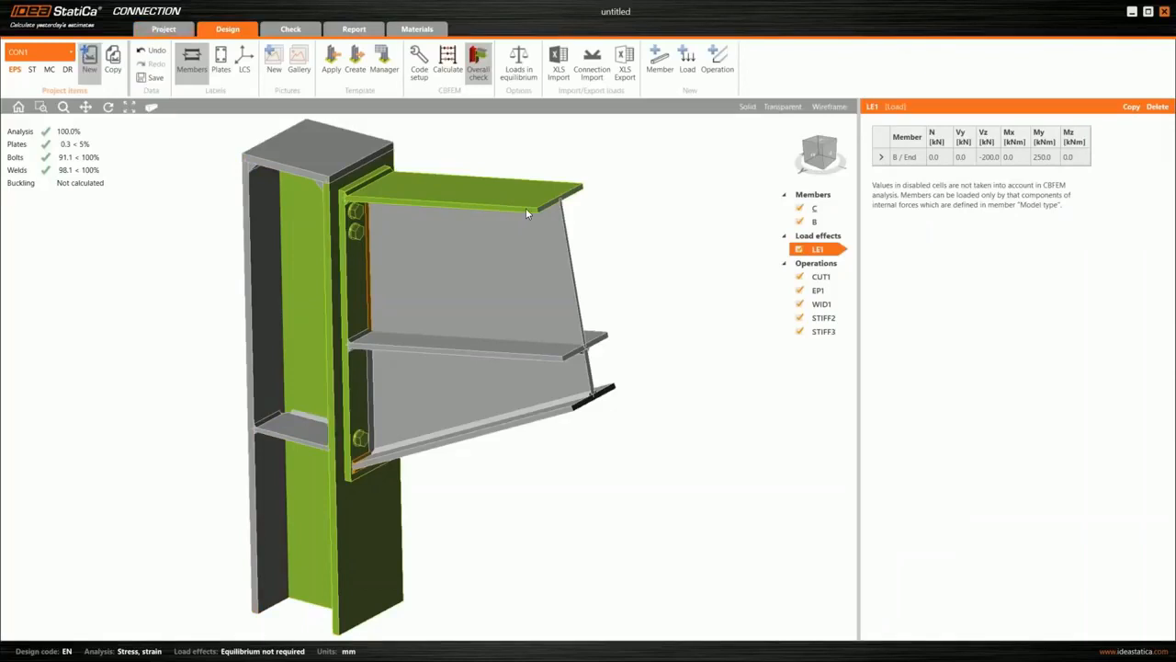